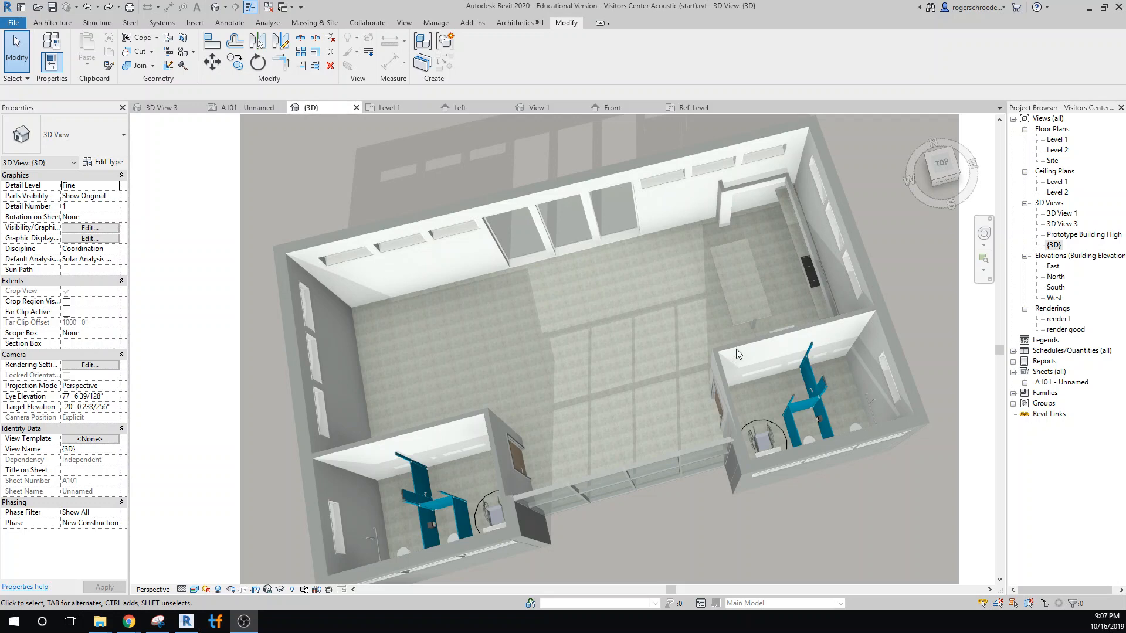
Review the Level 1 floor plan and the interior in 3D View 3, checking a high window and a full-height window.
double_click(1058, 141)
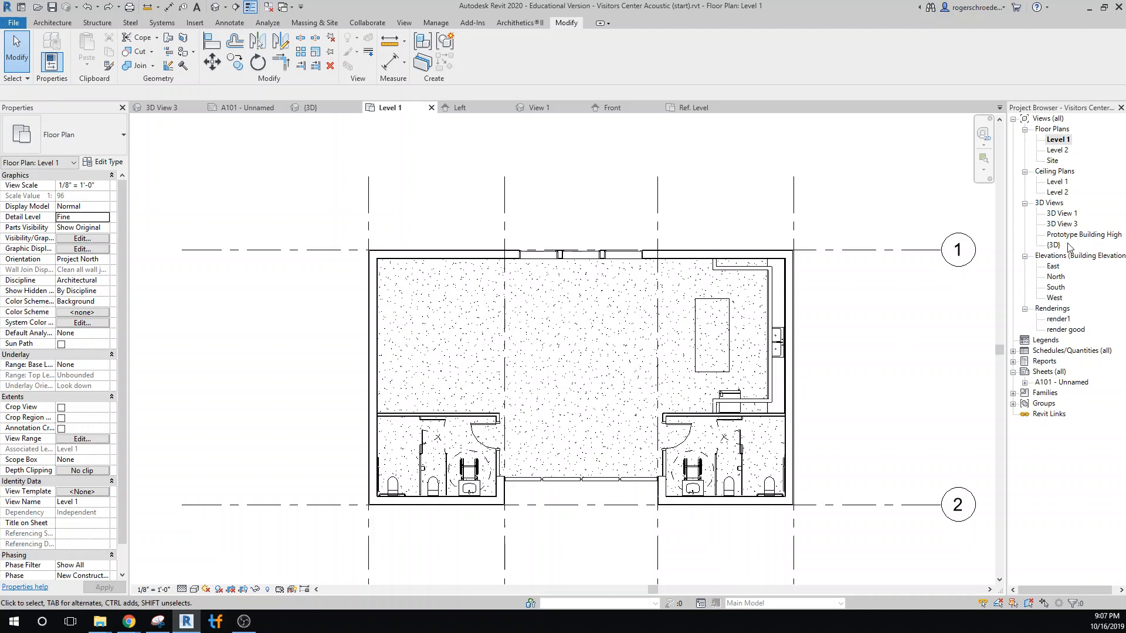
double_click(1060, 224)
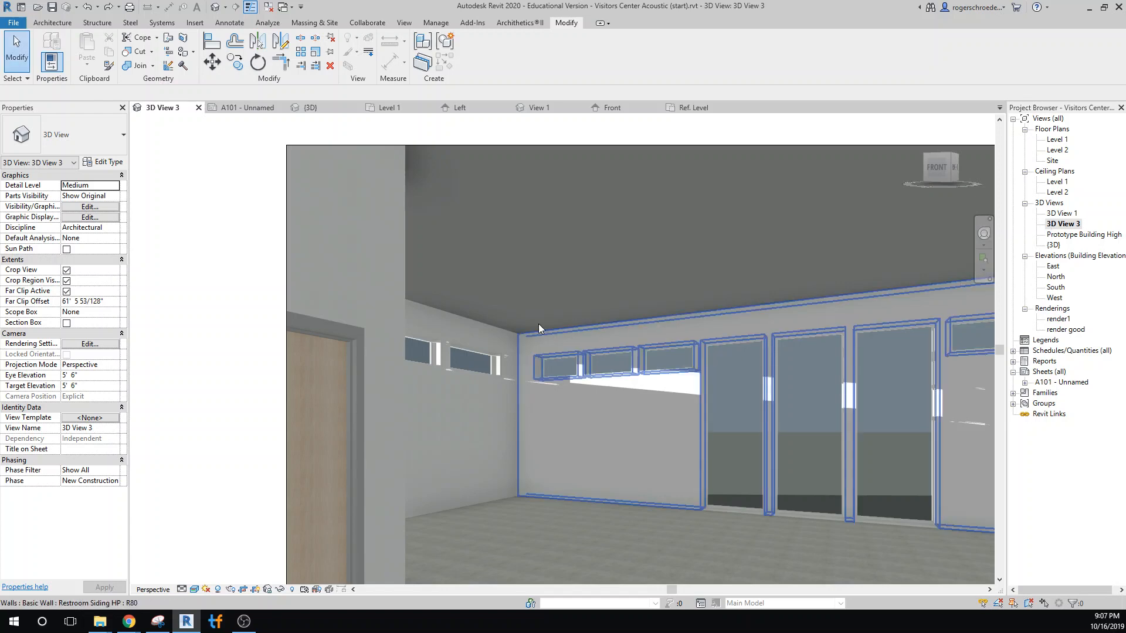
click(489, 361)
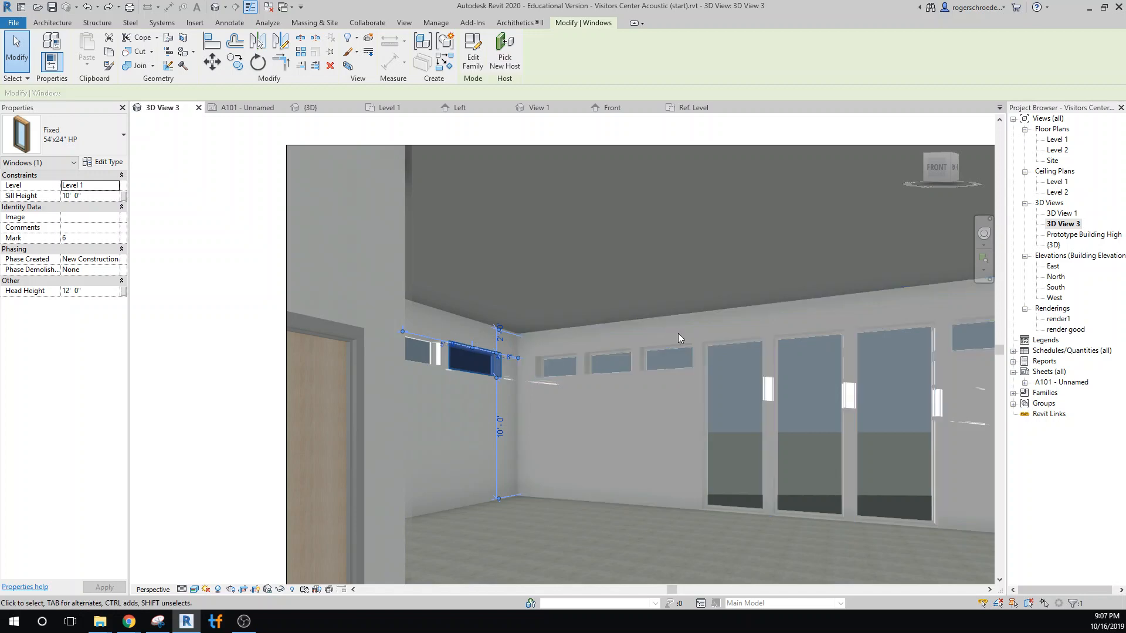
click(702, 355)
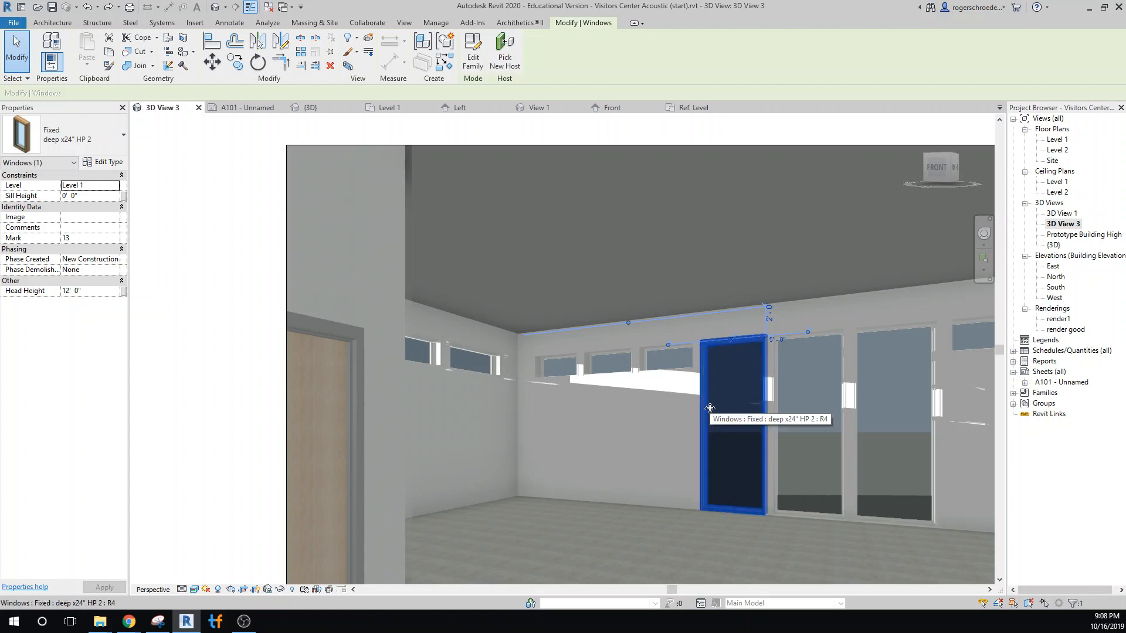
Inspect the type properties of the high 54"x24" HP window nearest the room's corner without changing them.
click(468, 369)
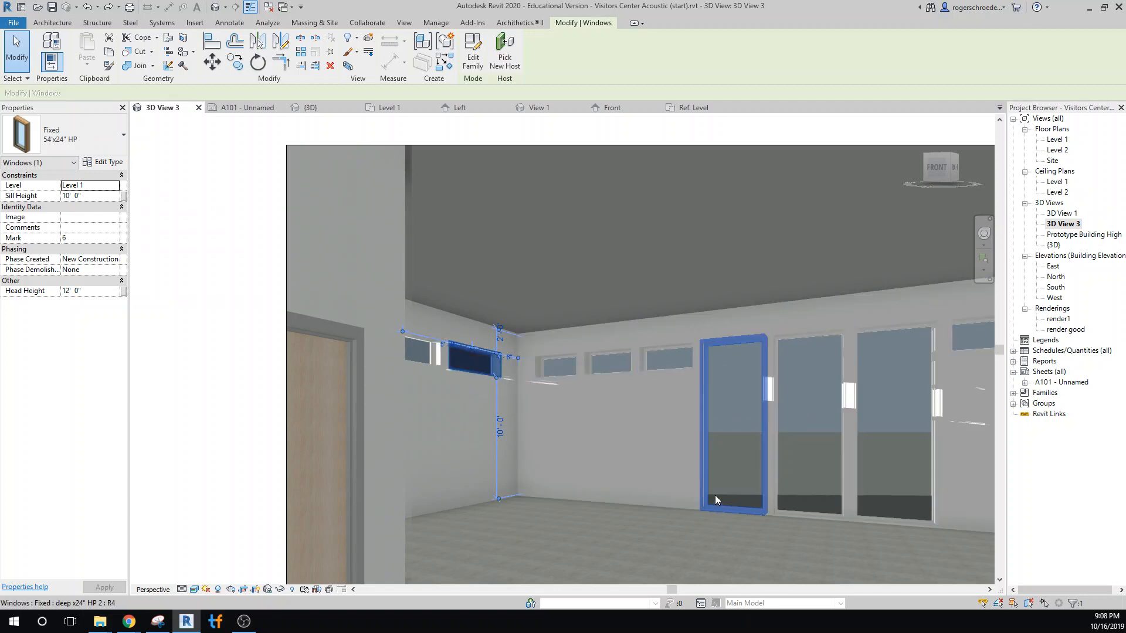
click(75, 144)
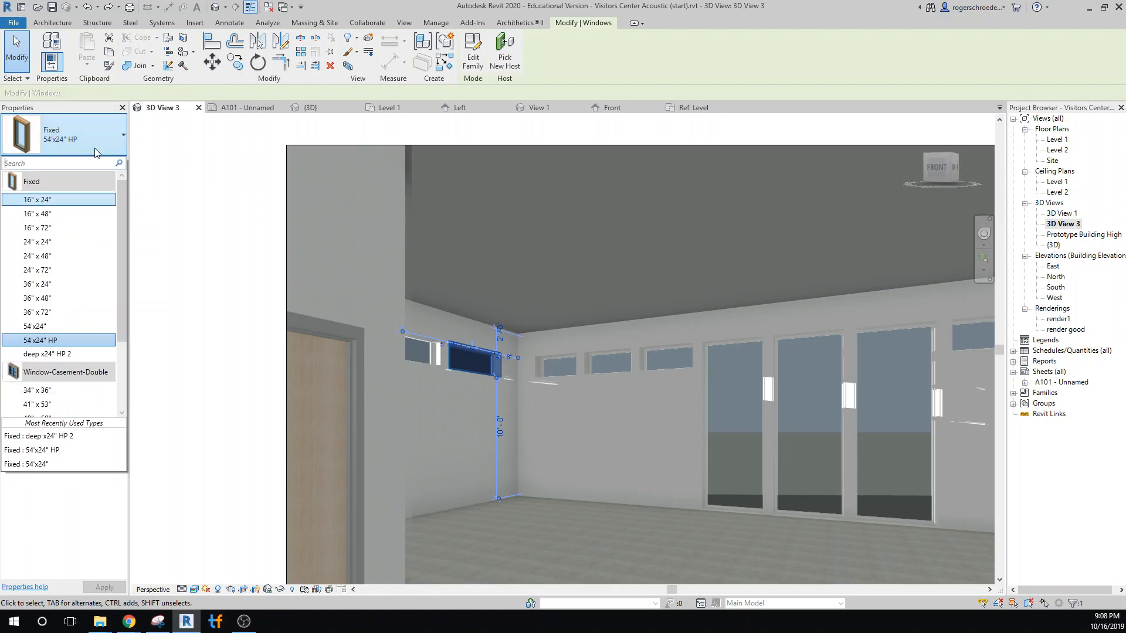
click(97, 152)
click(97, 163)
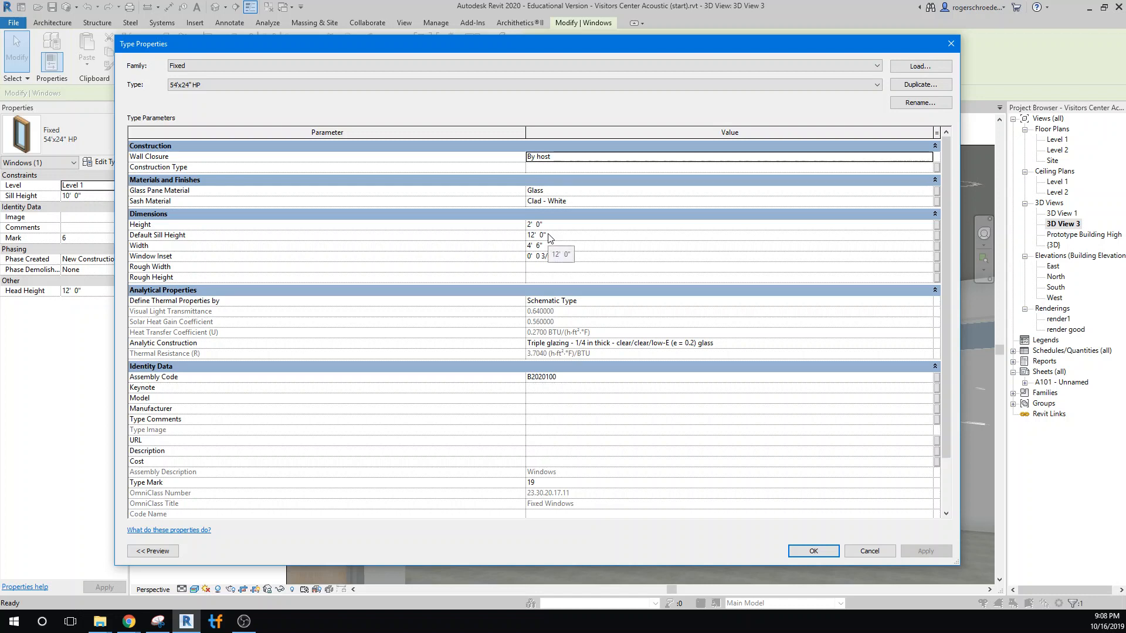
click(862, 551)
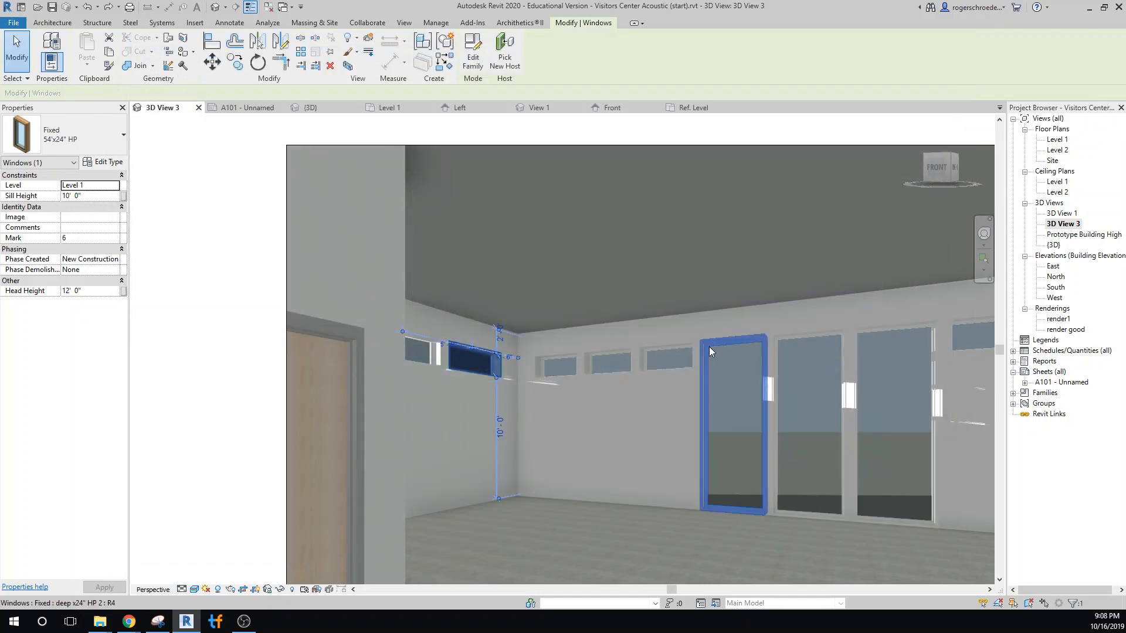
Inspect the type properties of the full-height window nearest the small windows, and deselect it.
click(709, 347)
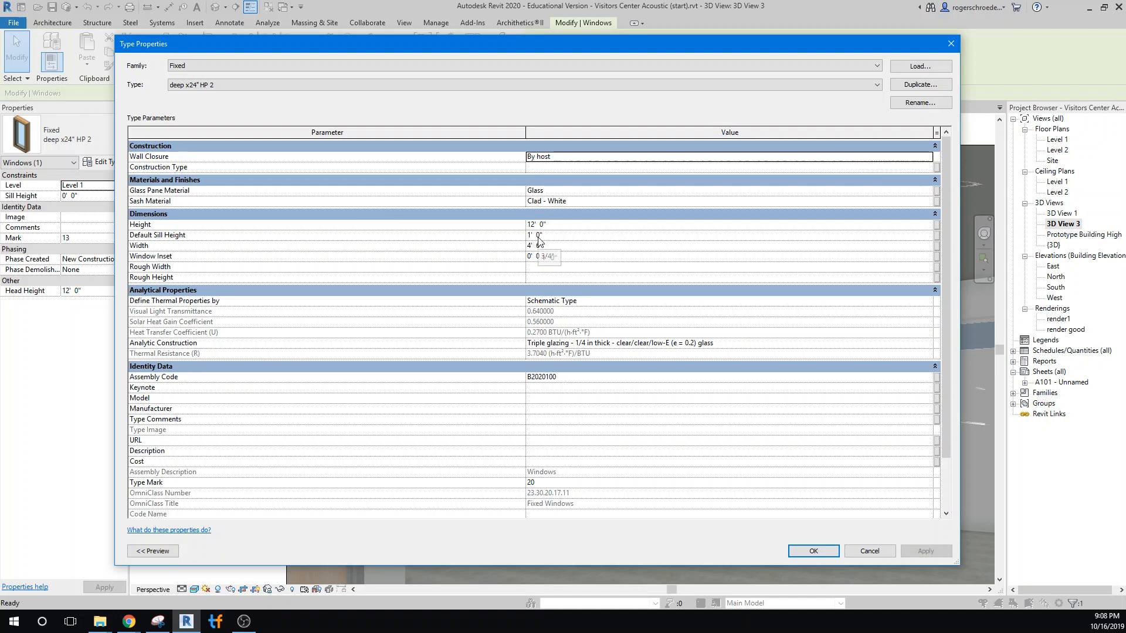
click(813, 552)
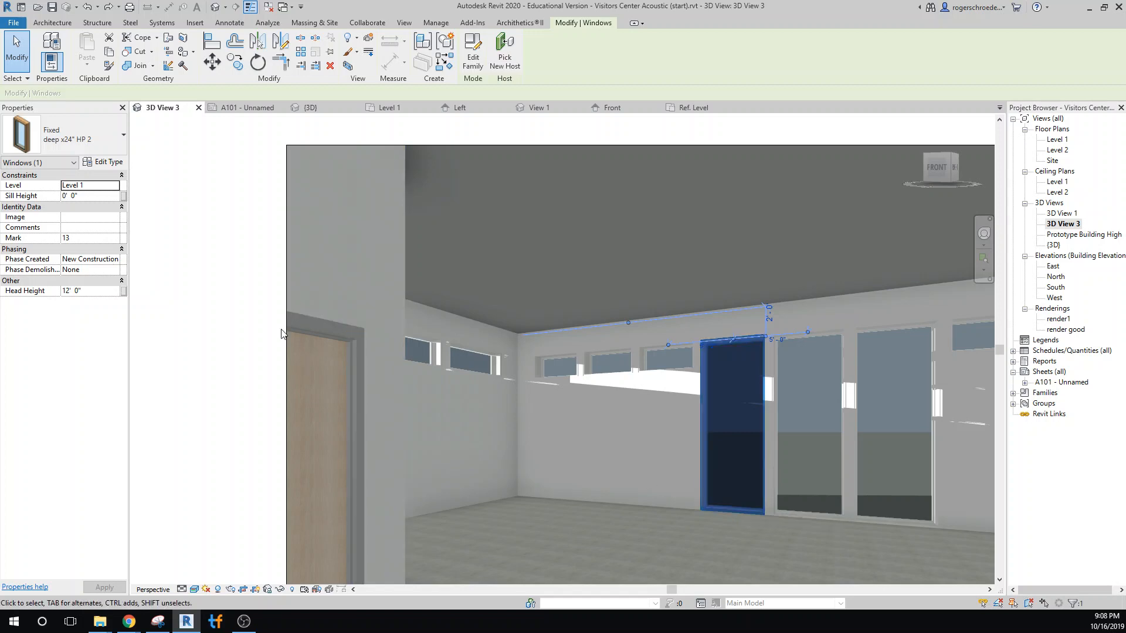
click(248, 321)
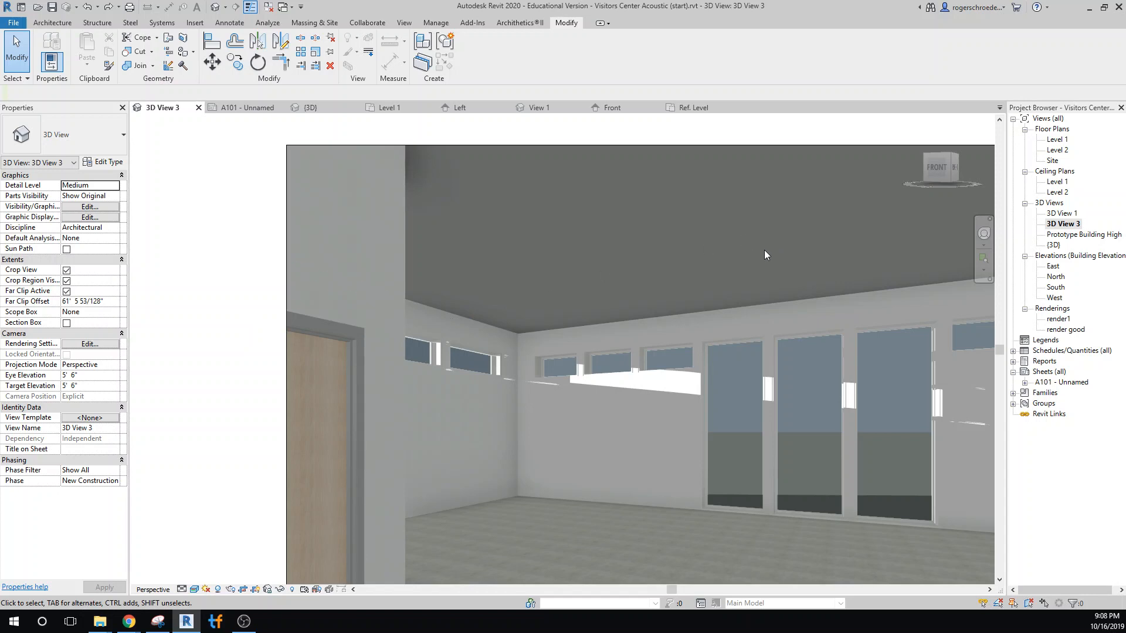
Switch to Chrome, review the Whisperwave Ceiling Cloud product page and its CAD drawings, and close the duplicate drawings page.
middle_drag(766, 254, 621, 268)
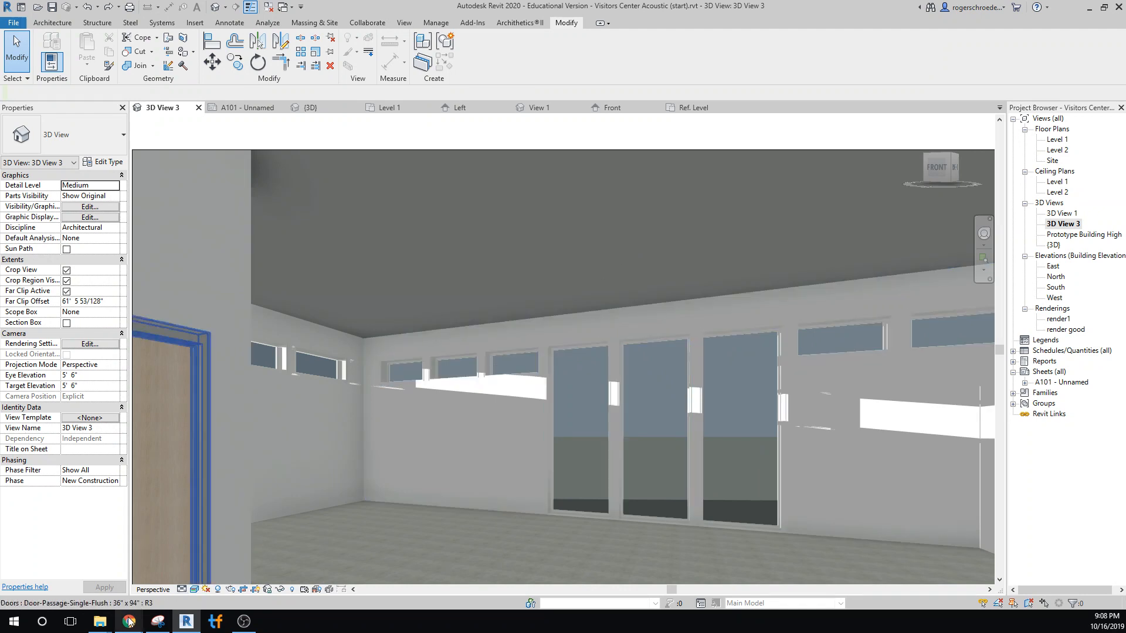
mouse_move(129, 622)
mouse_move(90, 582)
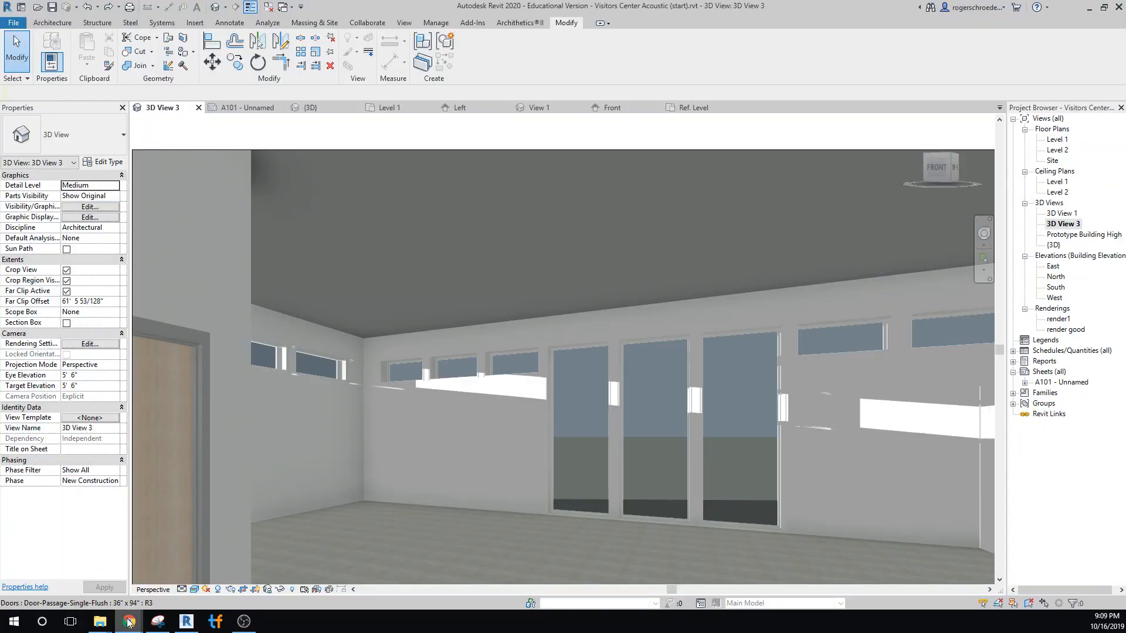
click(186, 578)
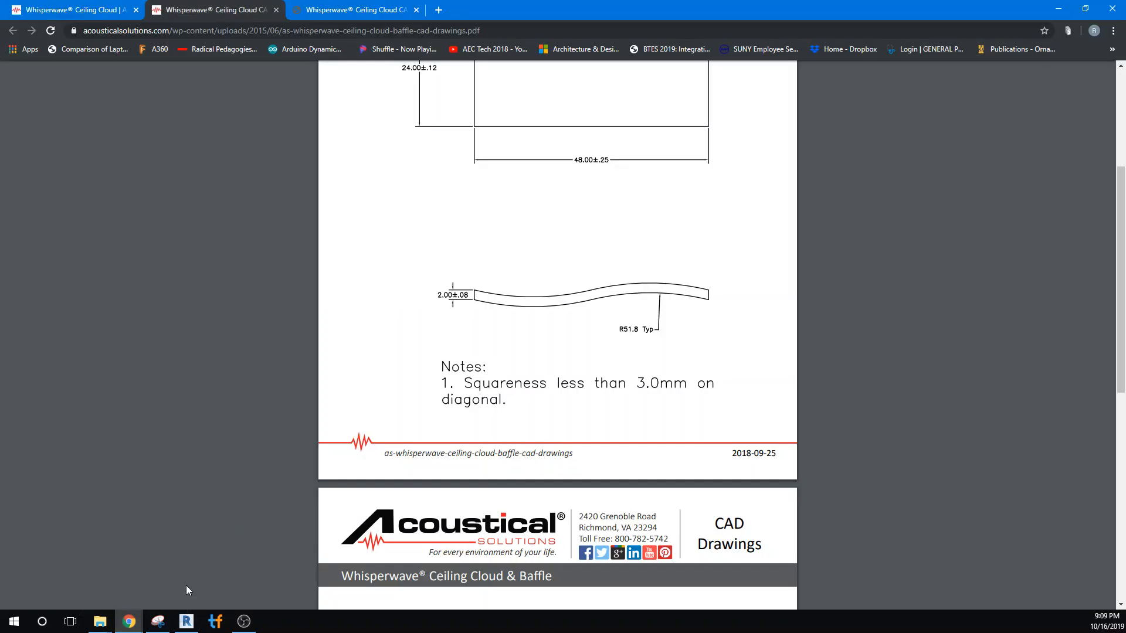
click(58, 10)
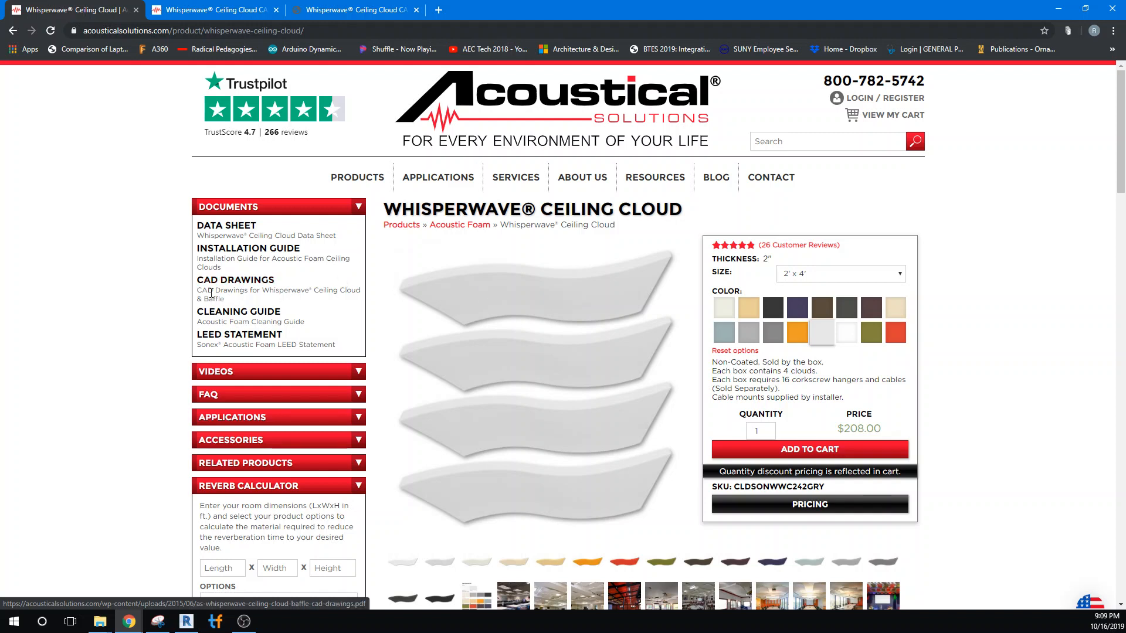
click(179, 11)
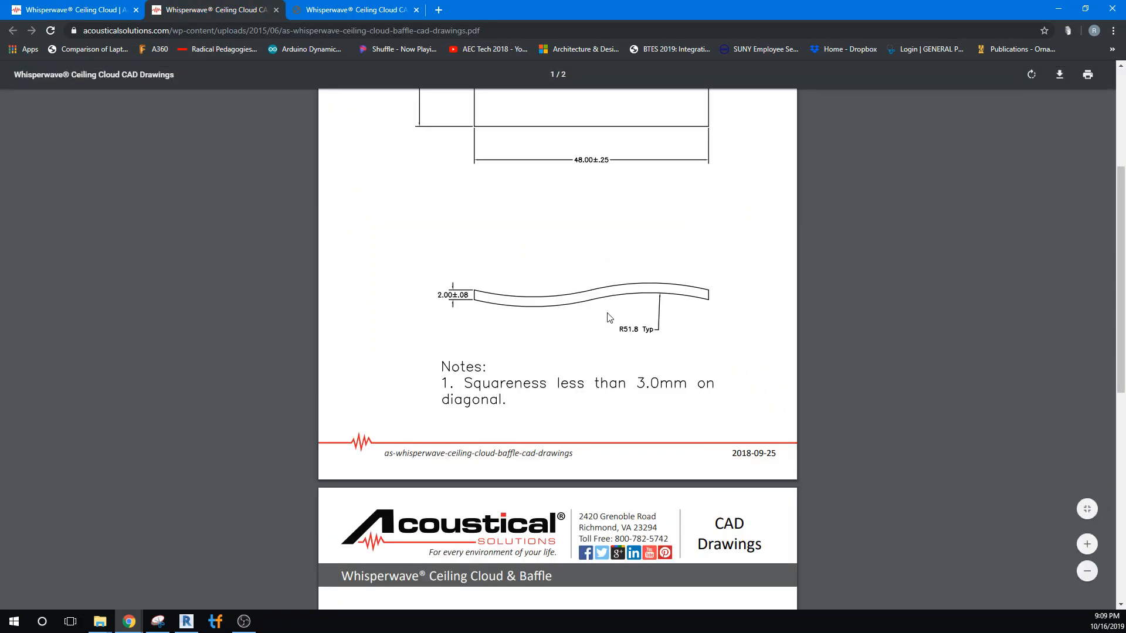
scroll(589, 244, up, 4)
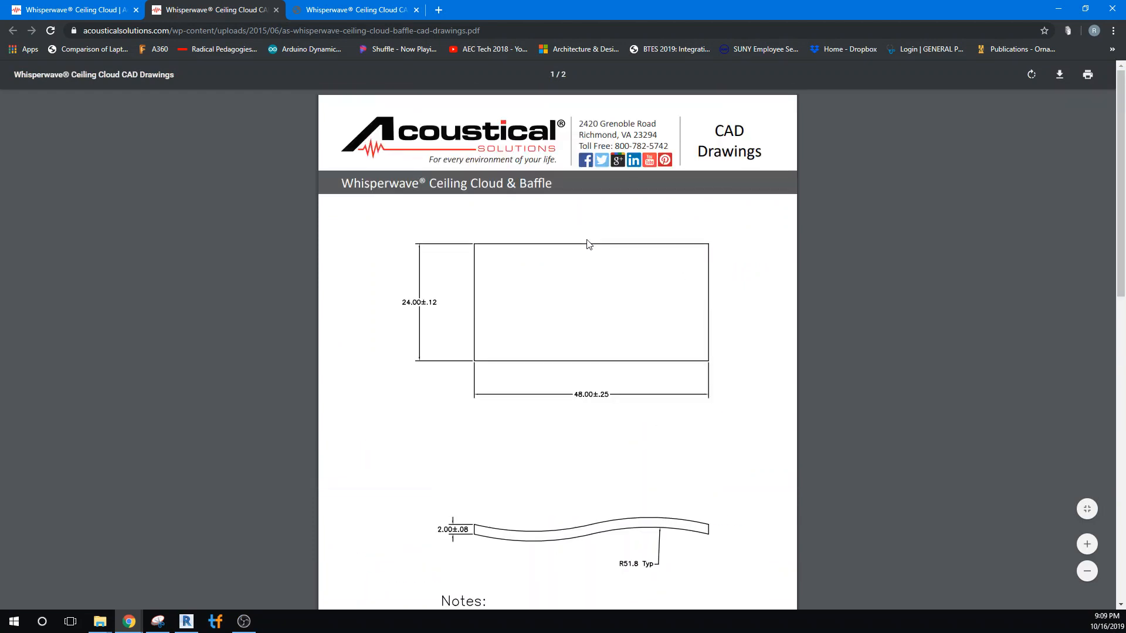
click(416, 10)
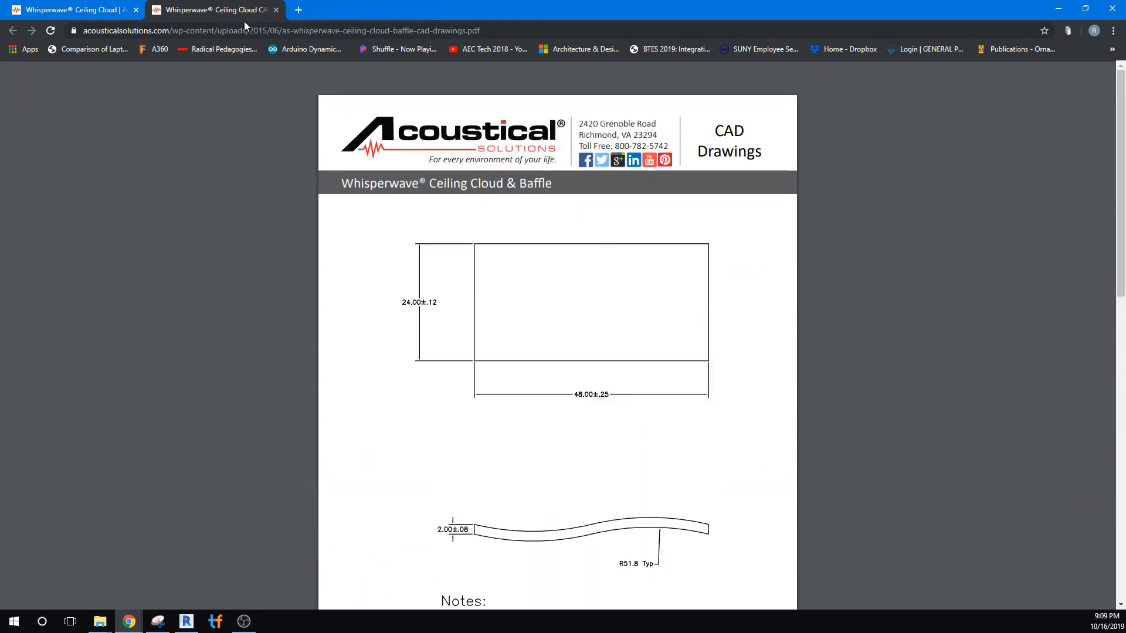
Browse the Ceiling Treatments product category on the Acoustical Solutions site, going through page 3 of the listing.
click(57, 12)
mouse_move(360, 176)
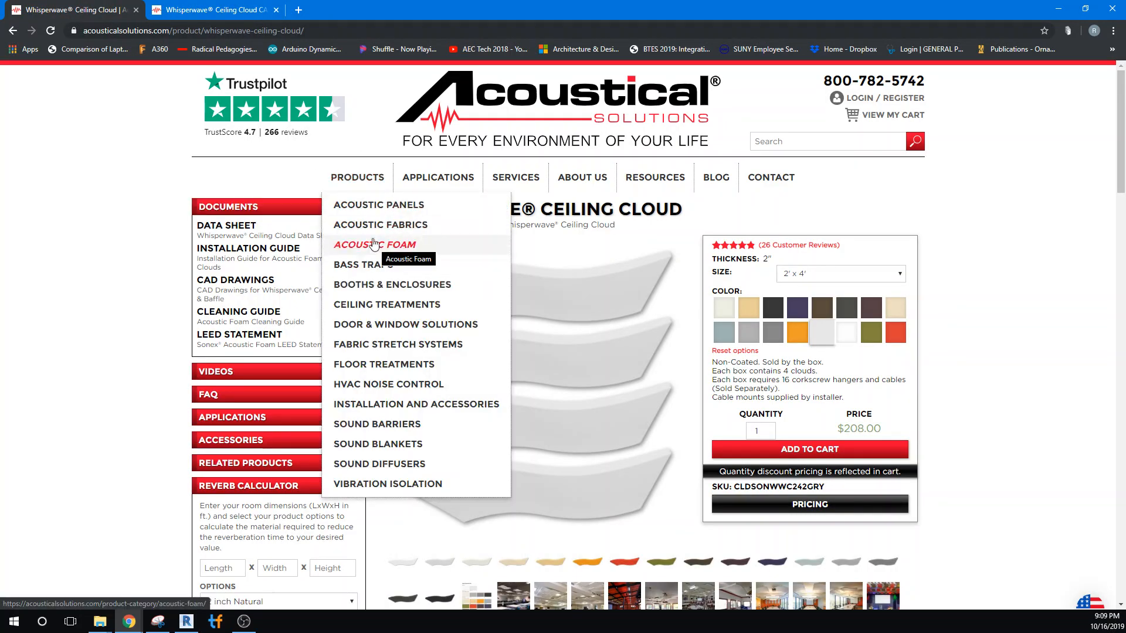
click(376, 306)
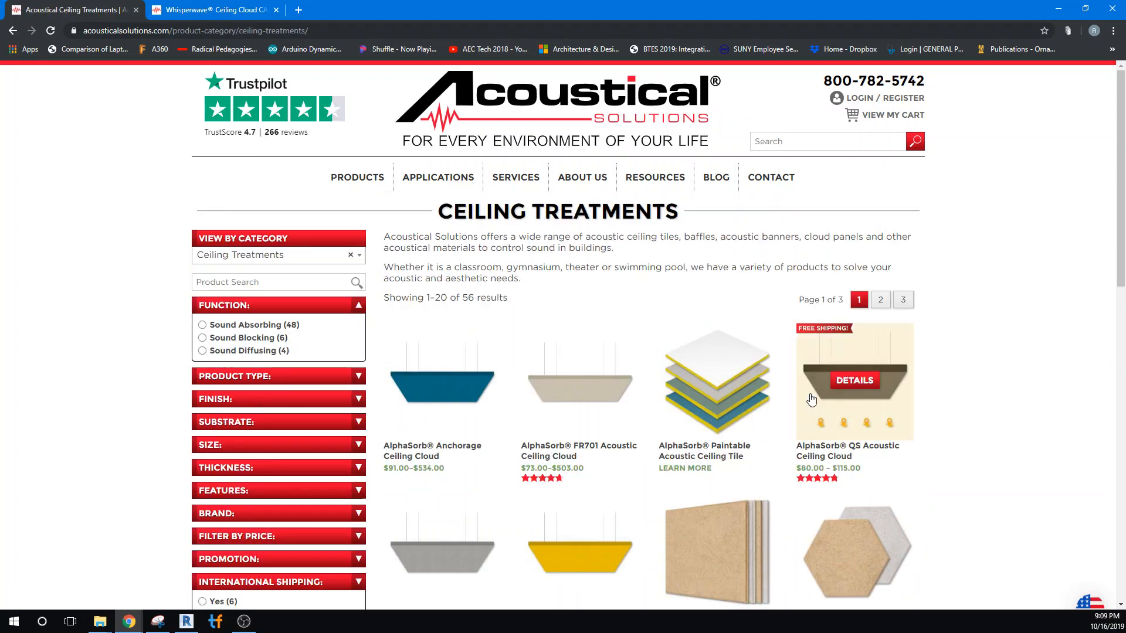
click(903, 299)
scroll(749, 448, down, 2)
scroll(749, 449, down, 2)
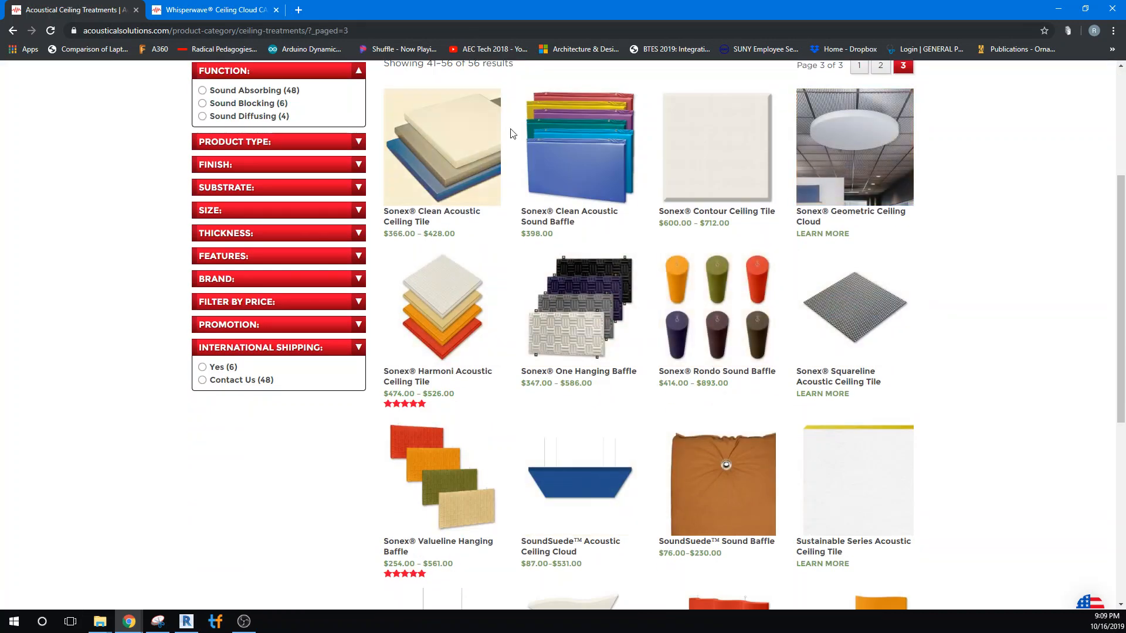
scroll(682, 479, down, 4)
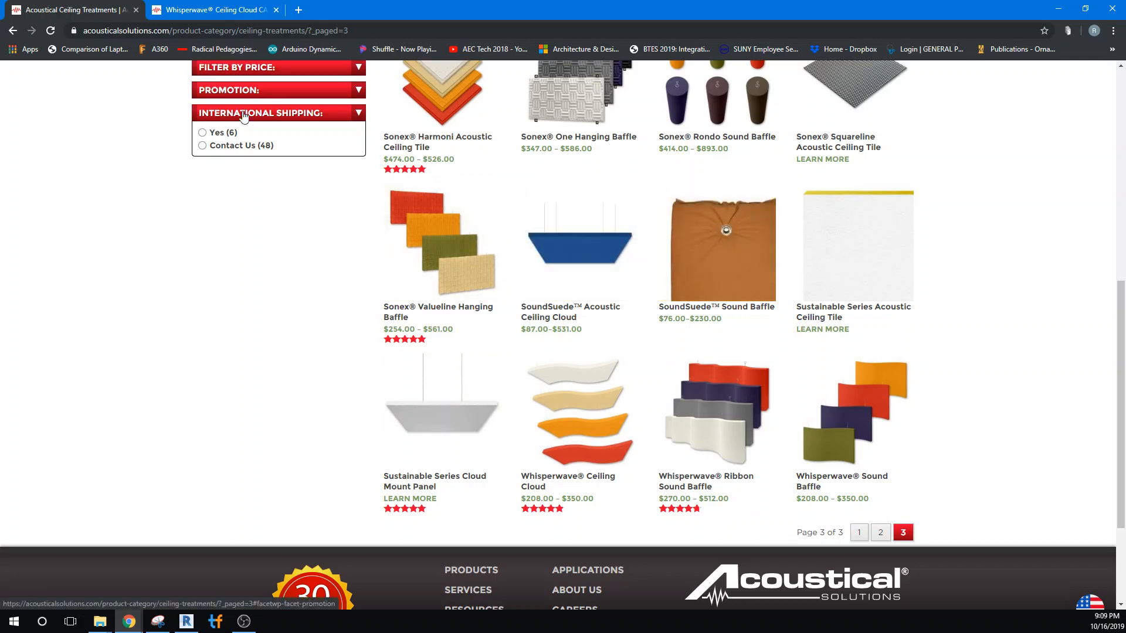
Examine the panel dimensions and curved profile in the Whisperwave Ceiling Cloud & Baffle CAD drawings.
click(195, 11)
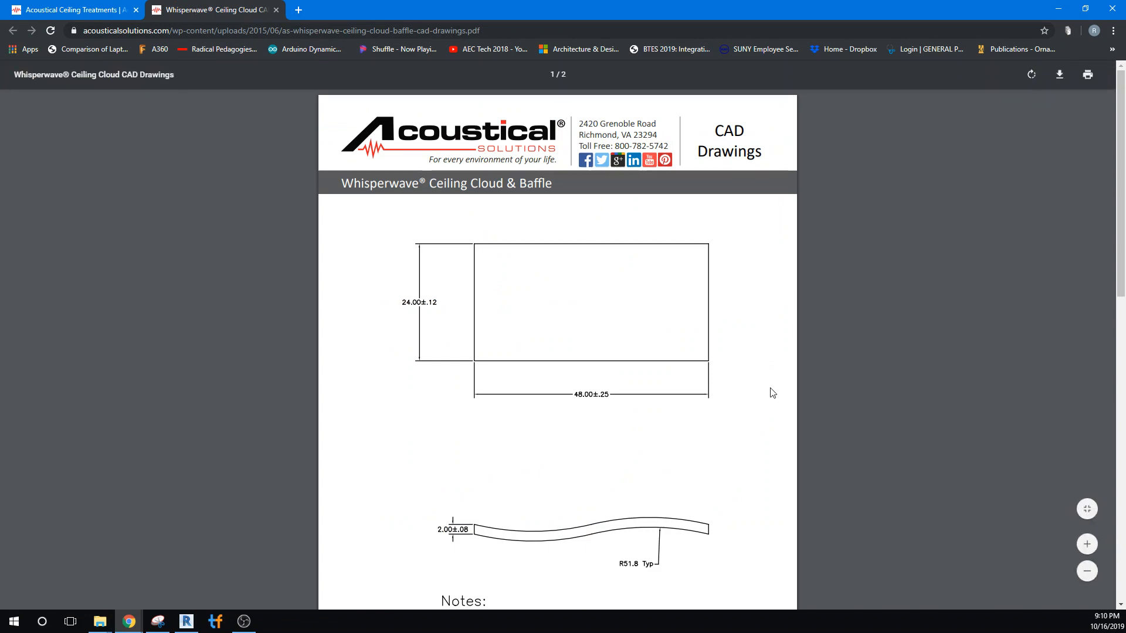
scroll(768, 390, down, 8)
scroll(771, 392, up, 4)
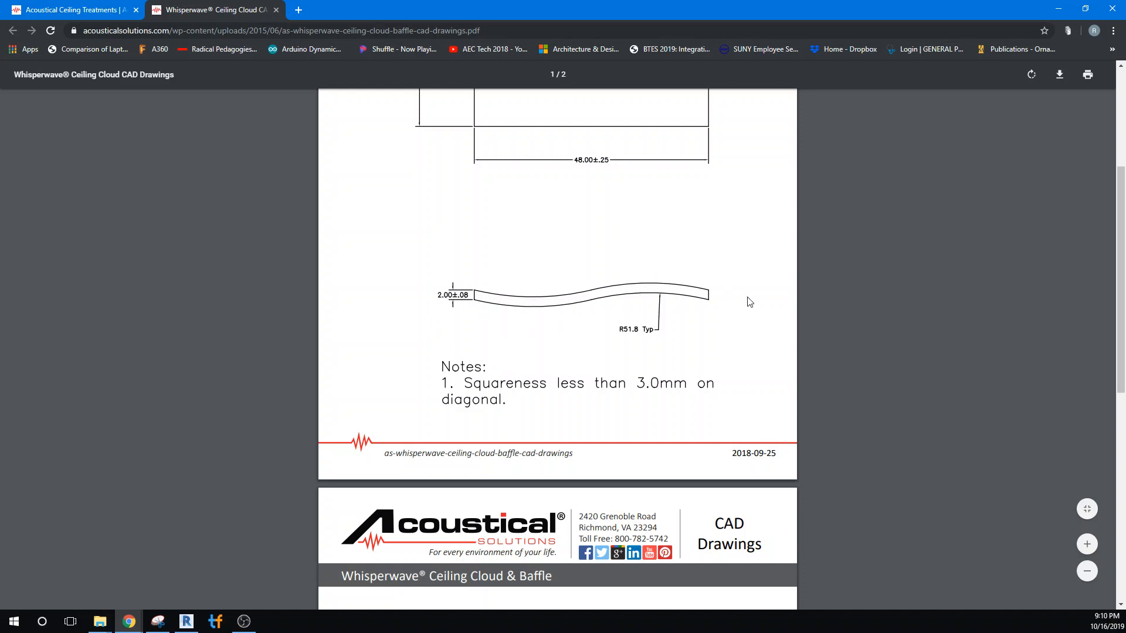
scroll(635, 261, up, 4)
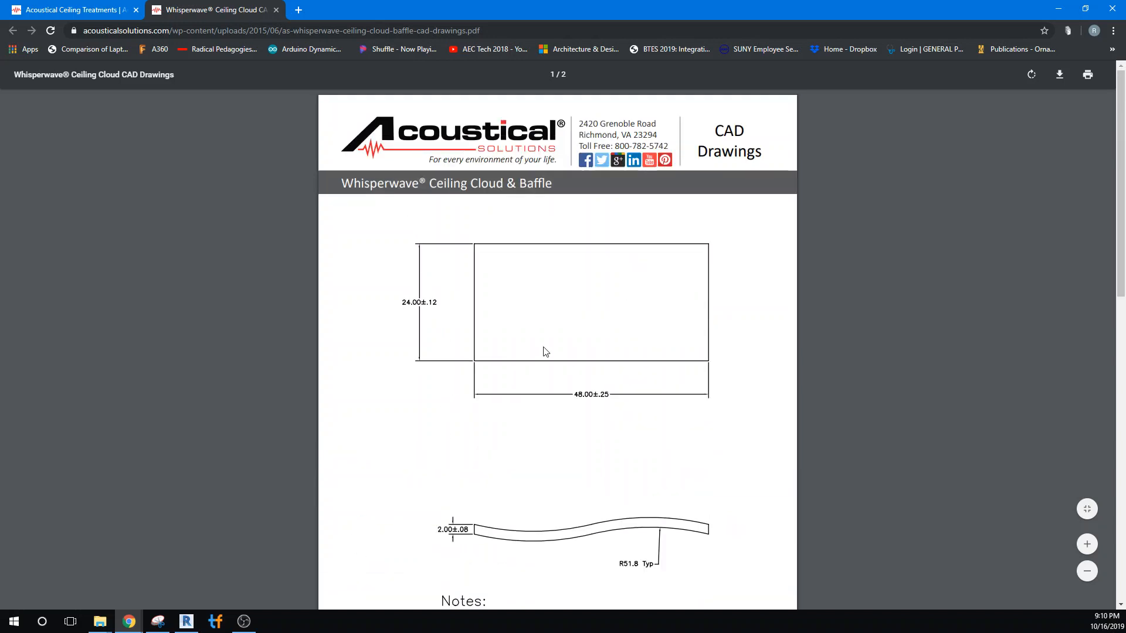
Return to Revit and close the open Acoustic Ceiling Tile 2 family.
click(186, 621)
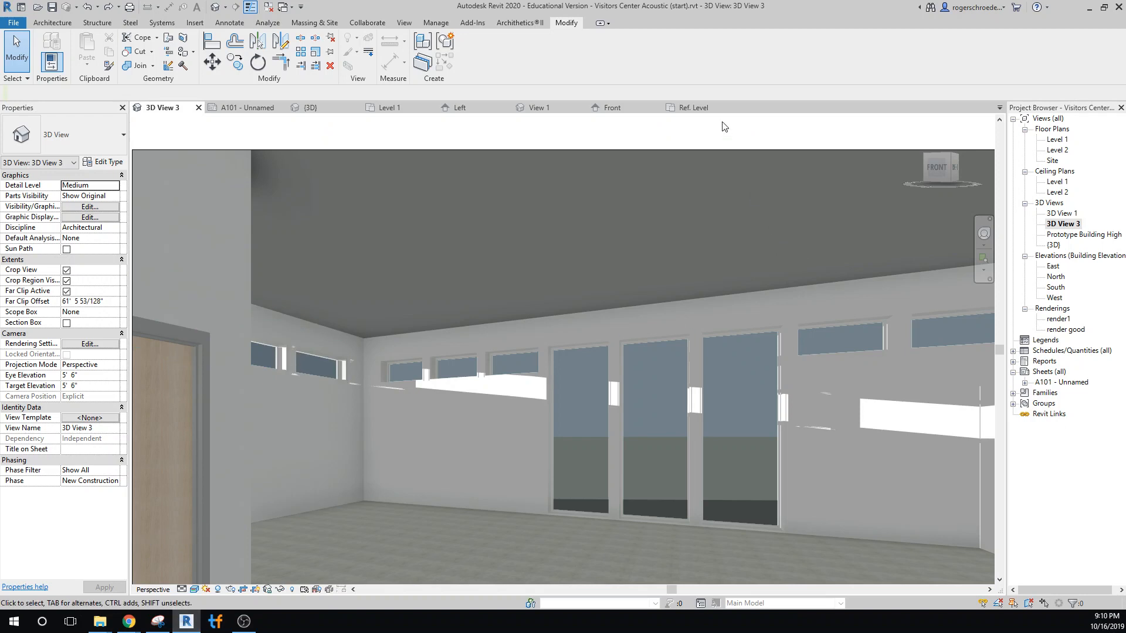
click(692, 108)
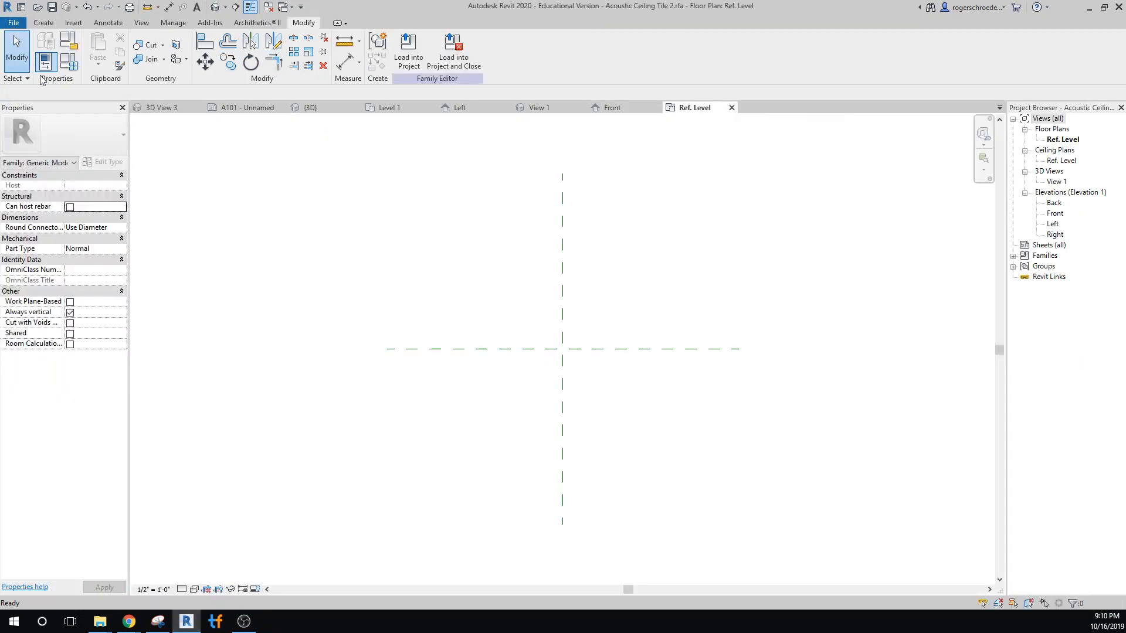
click(13, 22)
click(43, 253)
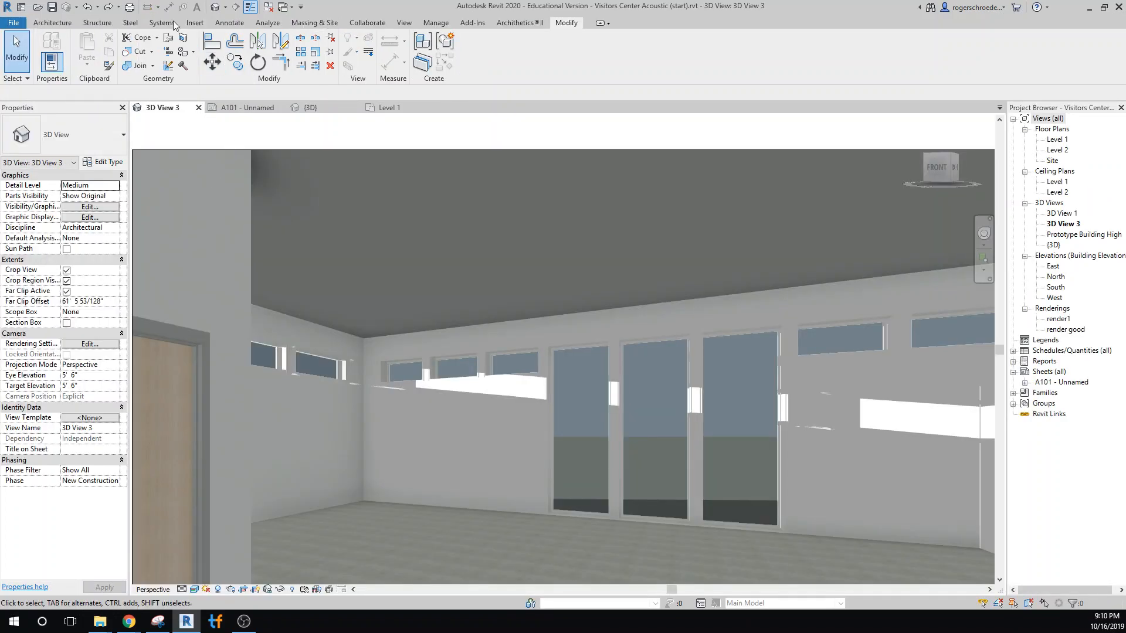
Create a new family from the Generic Model.rft template.
click(14, 25)
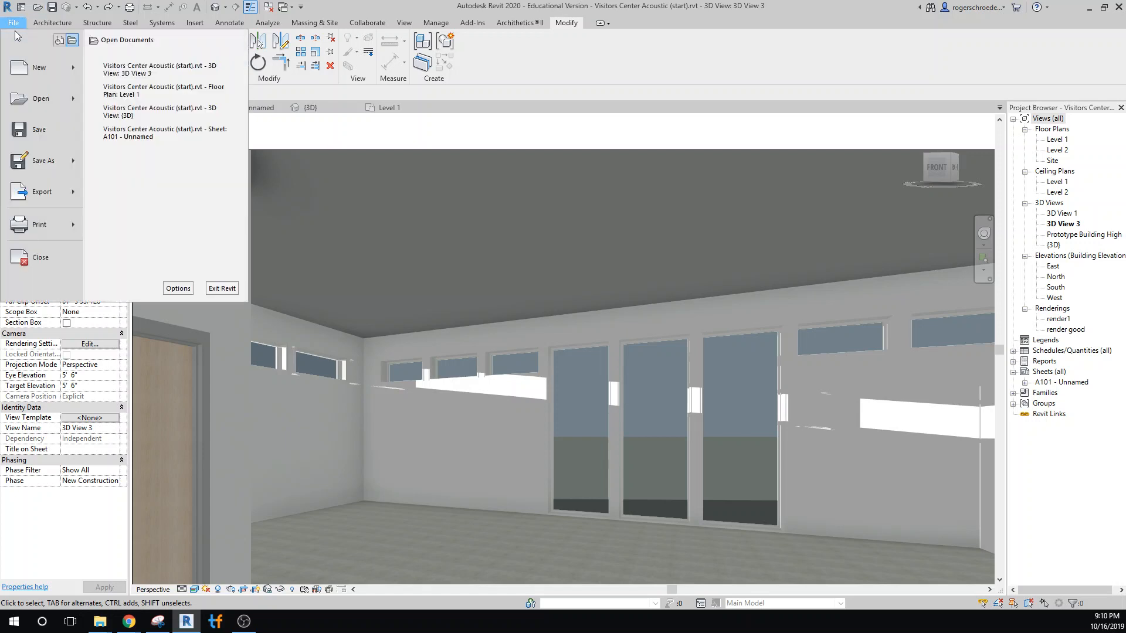
mouse_move(75, 76)
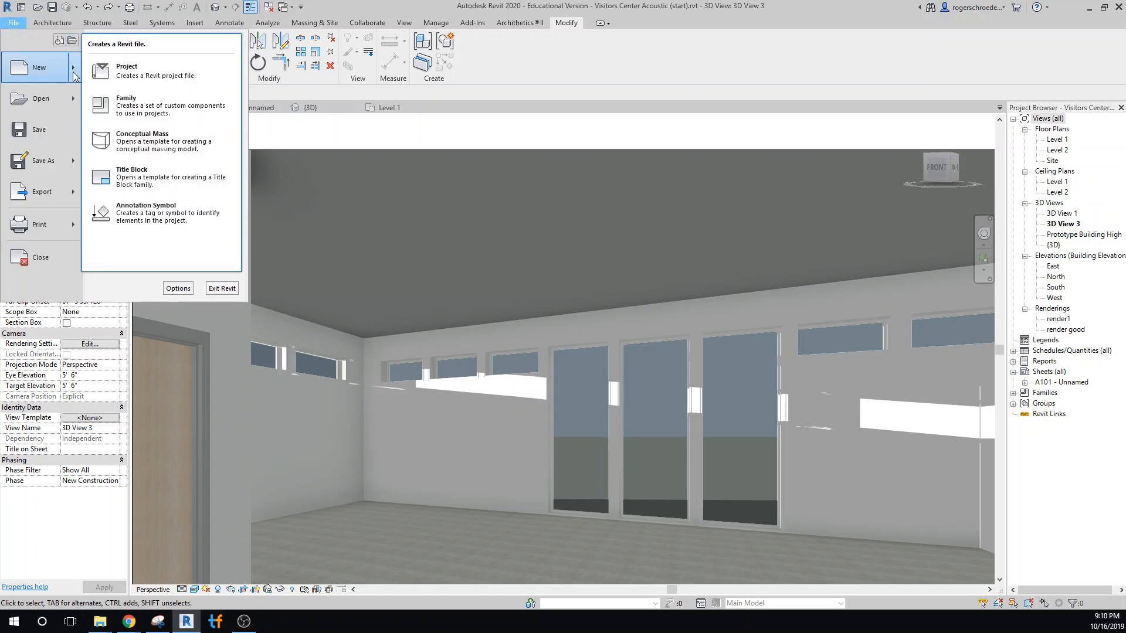
click(134, 112)
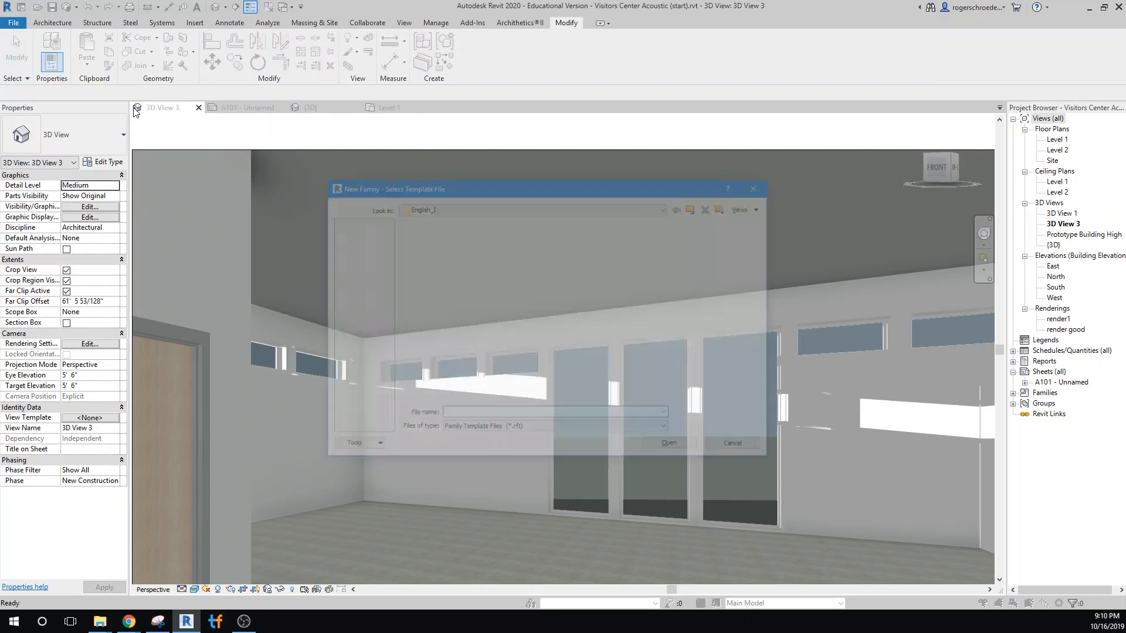
scroll(487, 296, down, 8)
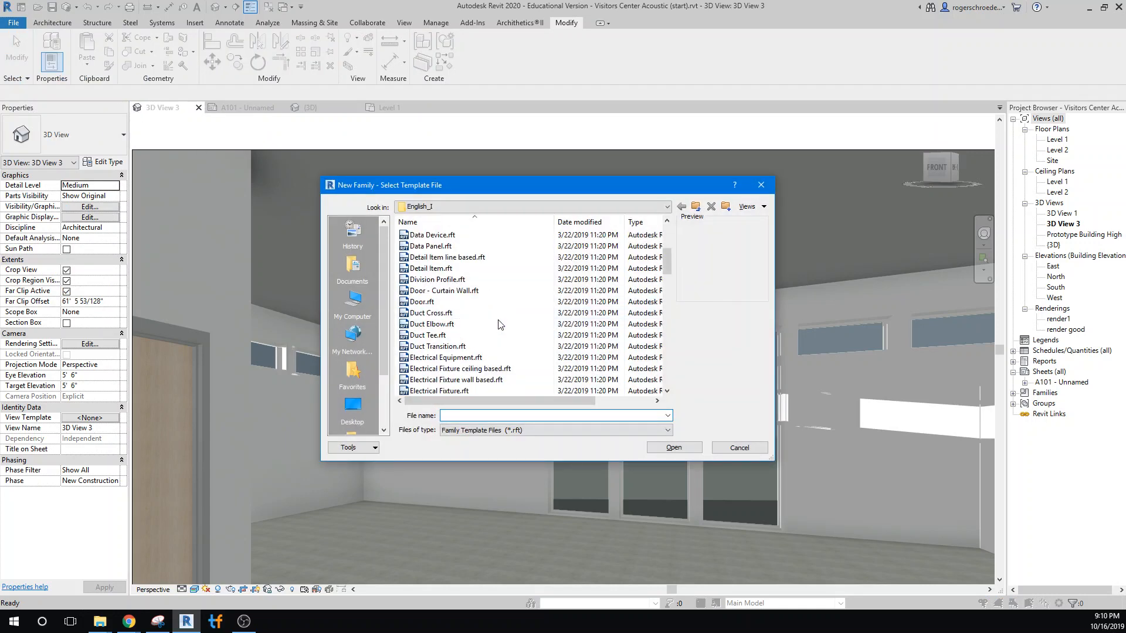
scroll(505, 321, down, 4)
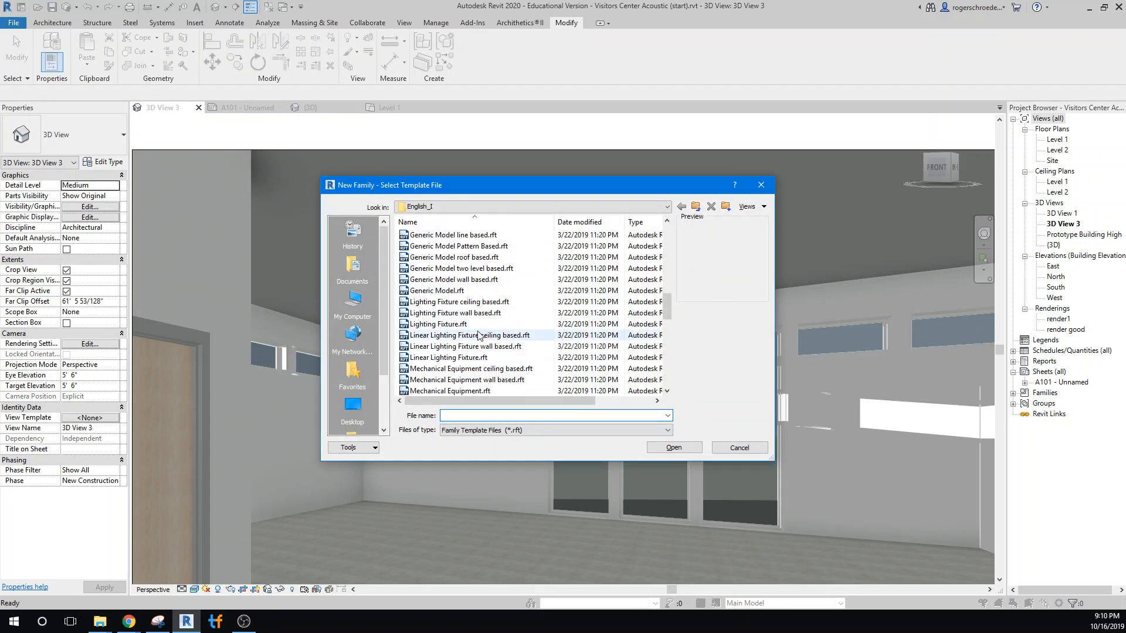
click(426, 292)
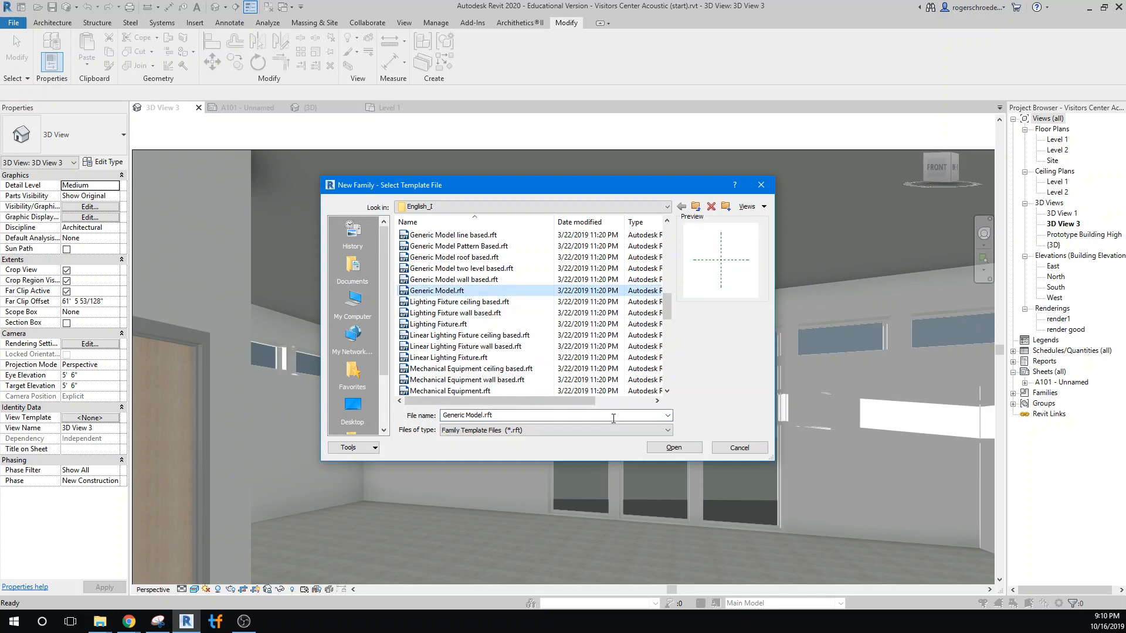
click(656, 447)
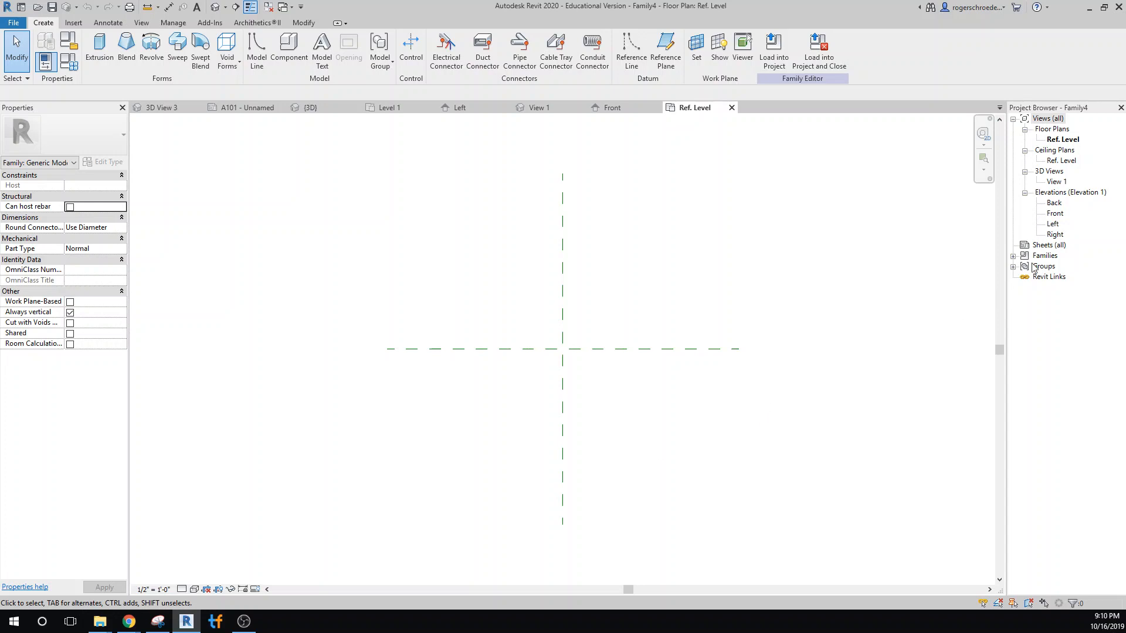
In the Front elevation, draw a horizontal reference line about 11'-1" long above the Ref. Level, crossing over the center plane.
double_click(1054, 214)
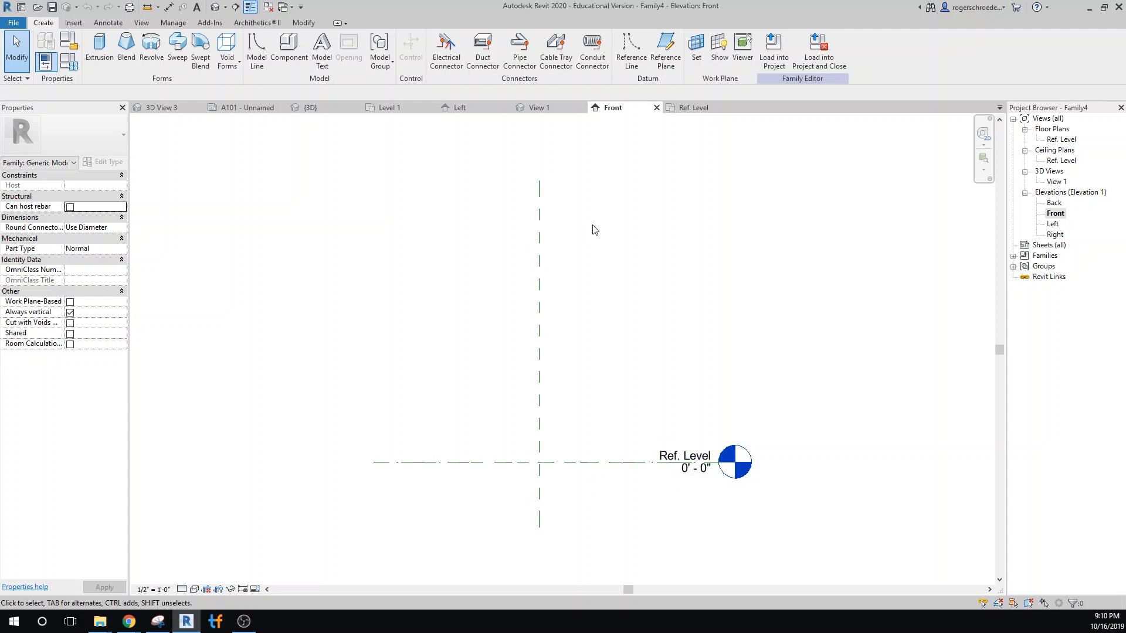
middle_drag(592, 229, 615, 345)
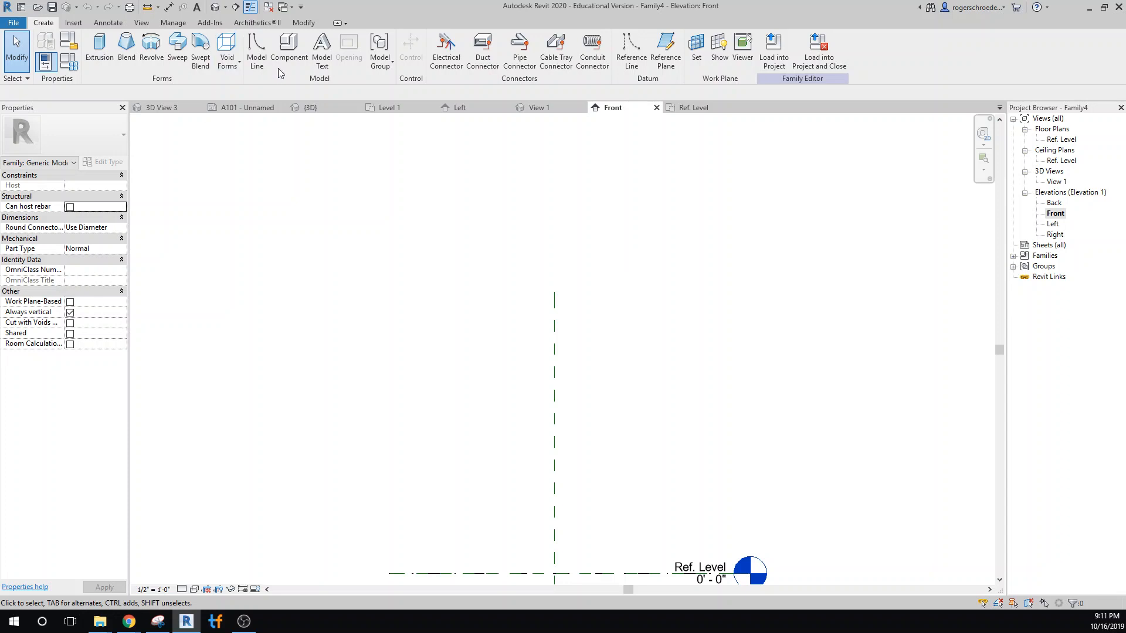
click(632, 47)
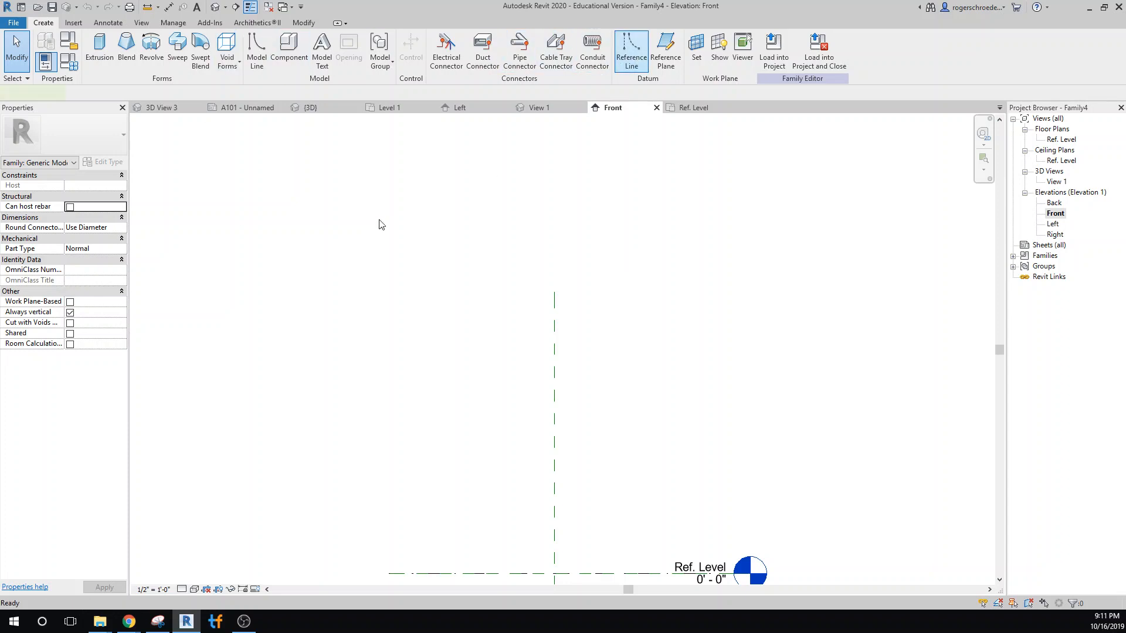
click(403, 201)
click(768, 200)
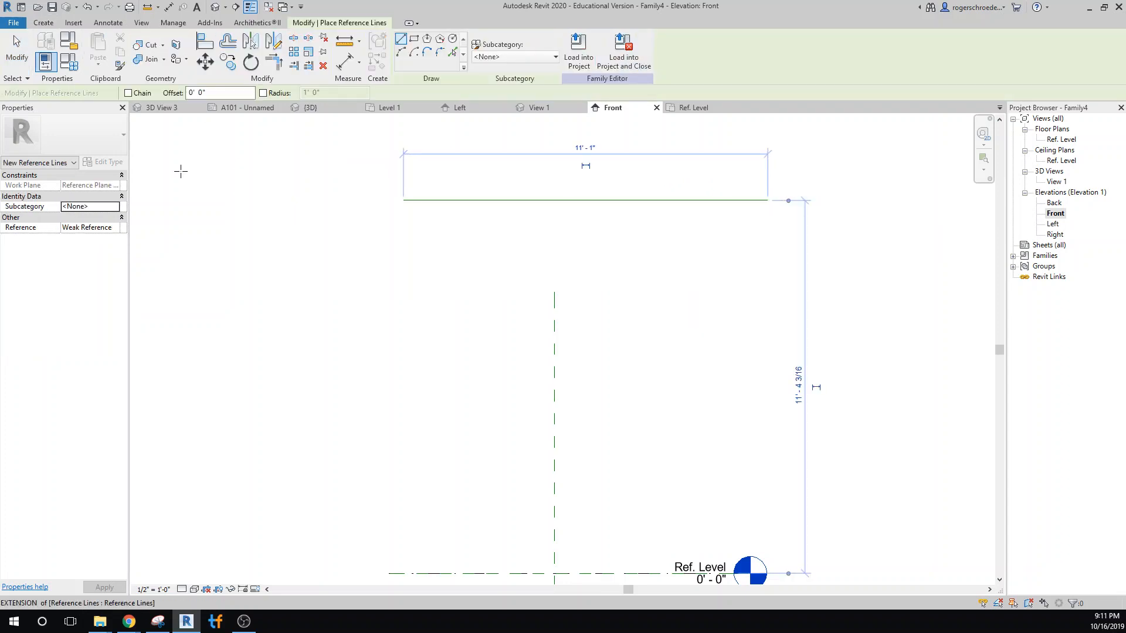
Set the reference line's height above the Ref. Level to 12' and finish placing reference lines.
click(800, 377)
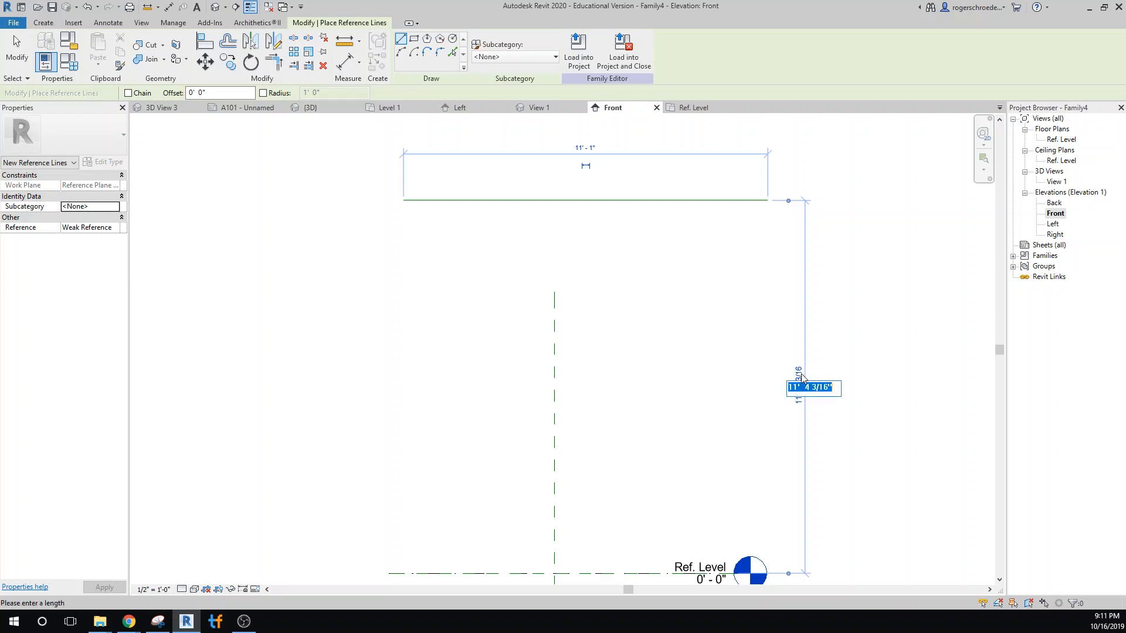
text(12)
key(Return)
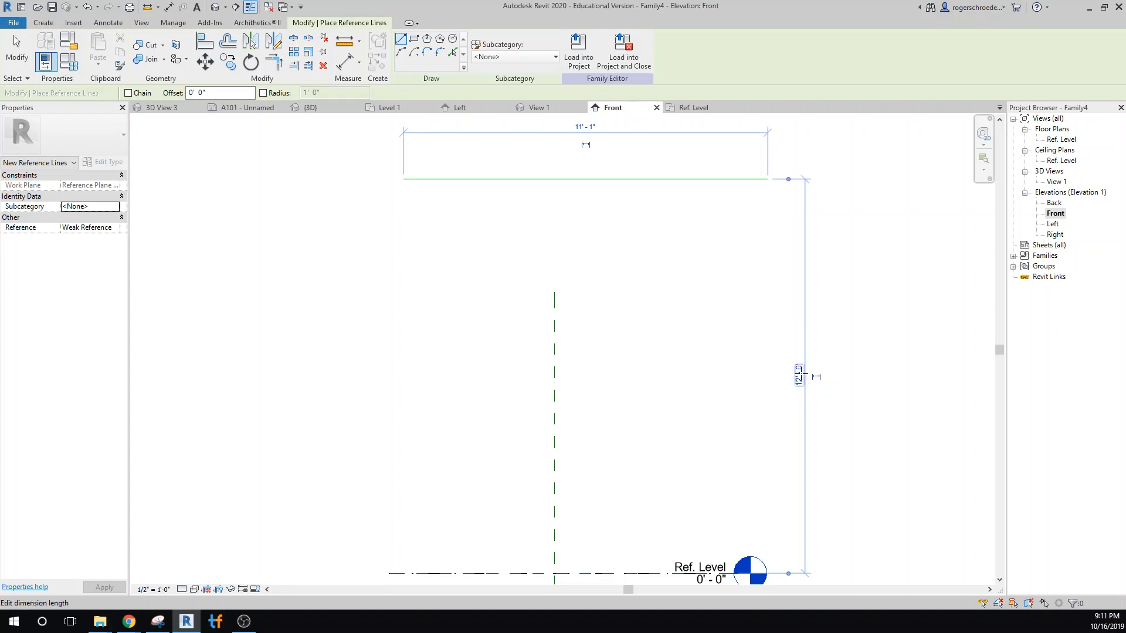
click(402, 258)
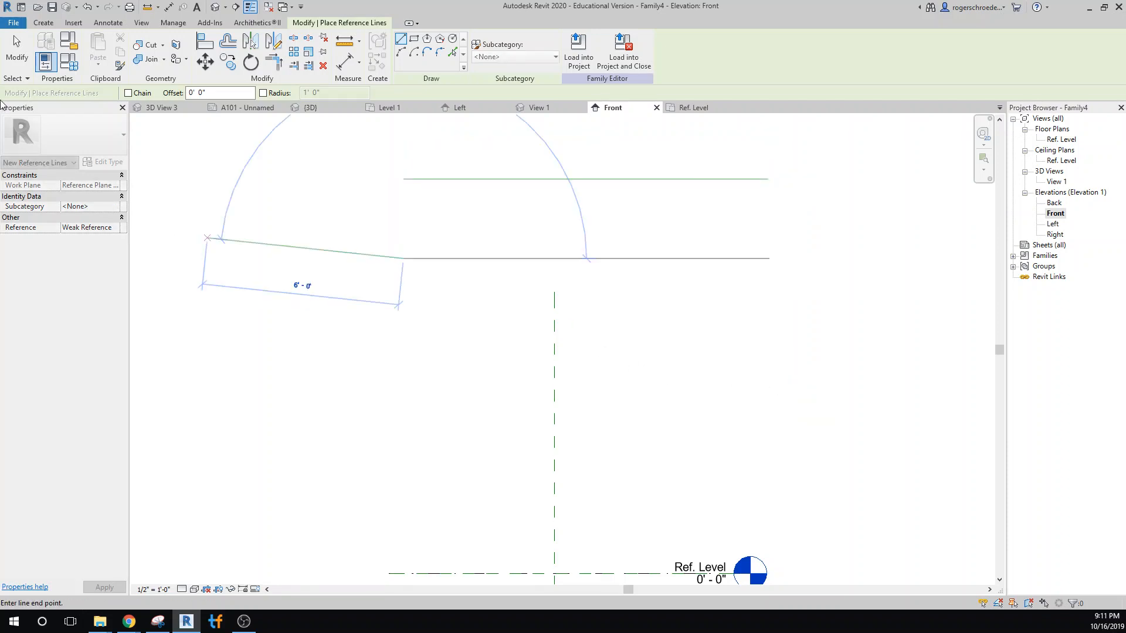
click(17, 53)
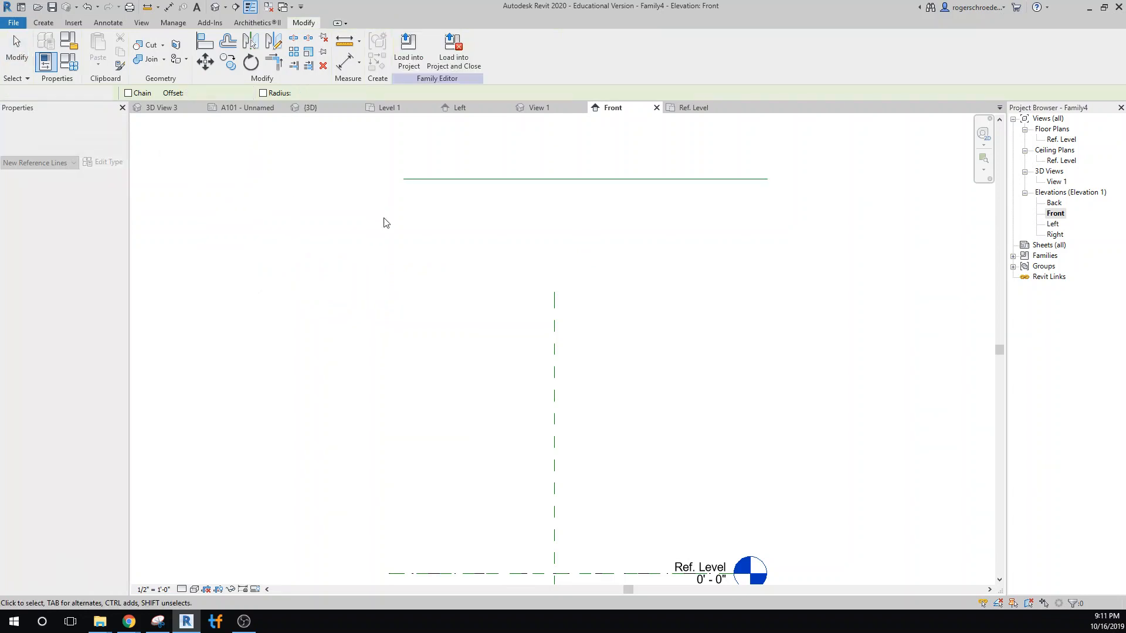
Extend the upper end of the Center (Left/Right) reference plane past the 12' high reference line.
click(555, 303)
click(580, 392)
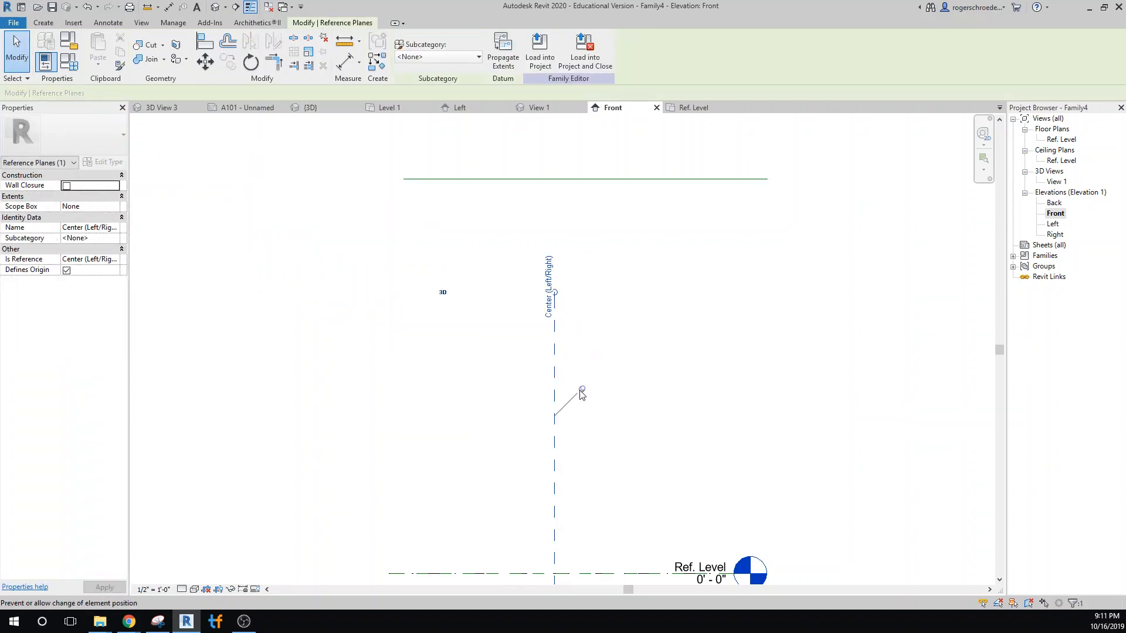
mouse_move(555, 296)
mouse_down()
mouse_move(565, 138)
mouse_move(554, 138)
mouse_up()
scroll(538, 252, up, 3)
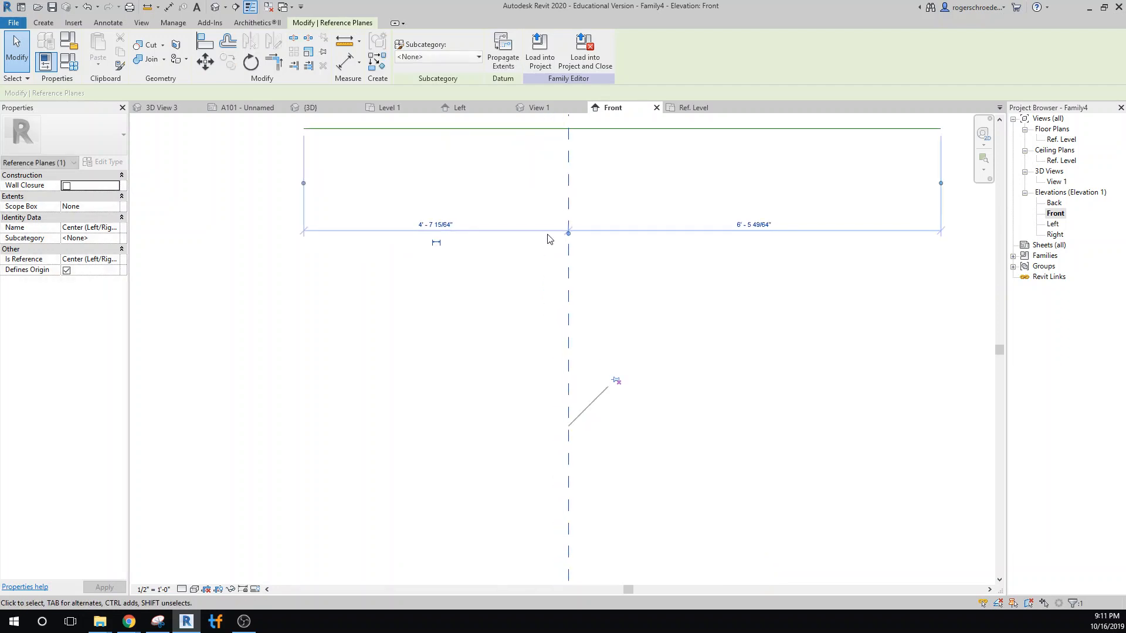
middle_drag(548, 239, 528, 476)
mouse_move(609, 513)
middle_down()
mouse_move(573, 394)
mouse_move(640, 530)
middle_up()
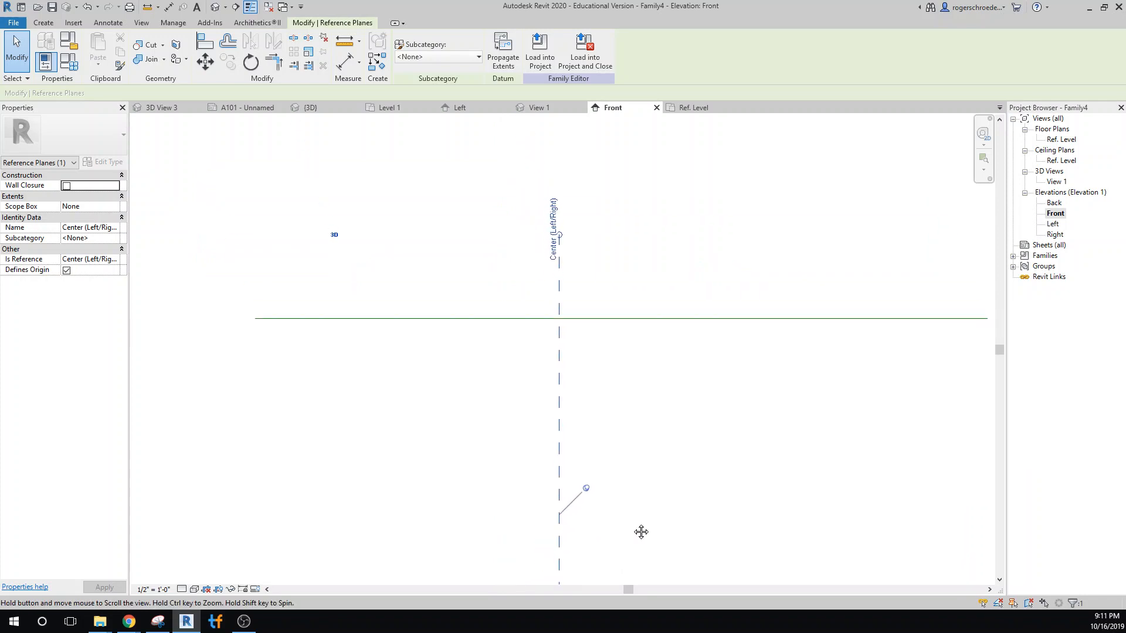
scroll(557, 350, up, 3)
middle_drag(579, 319, 620, 415)
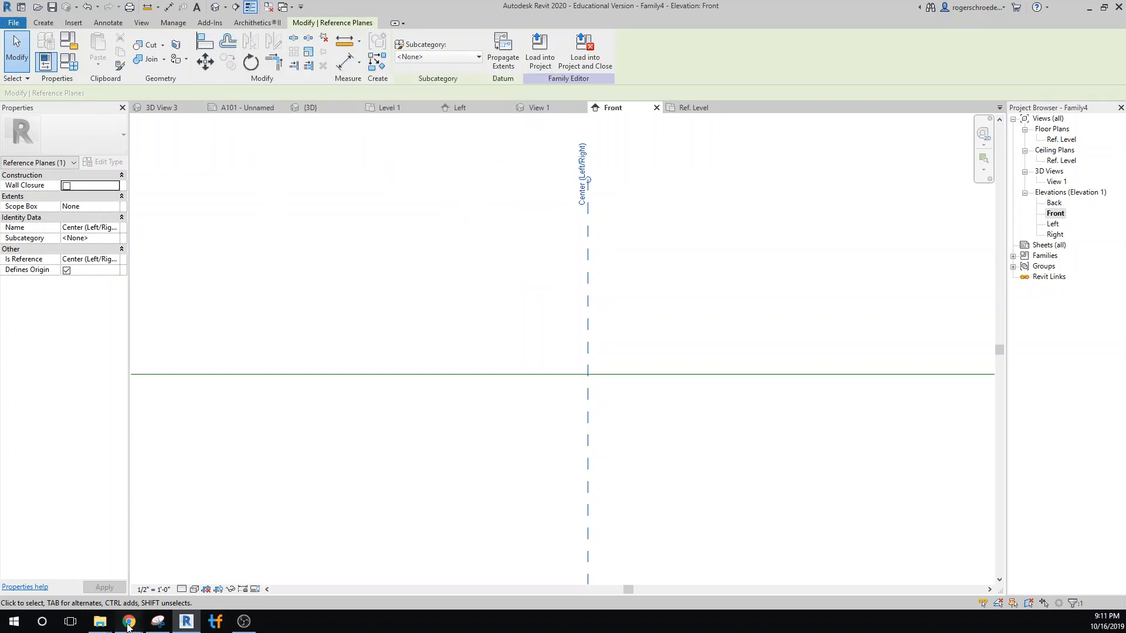
Switch to Chrome to check the curved side profile in the Whisperwave CAD drawings, and return to Revit.
mouse_move(129, 621)
click(174, 597)
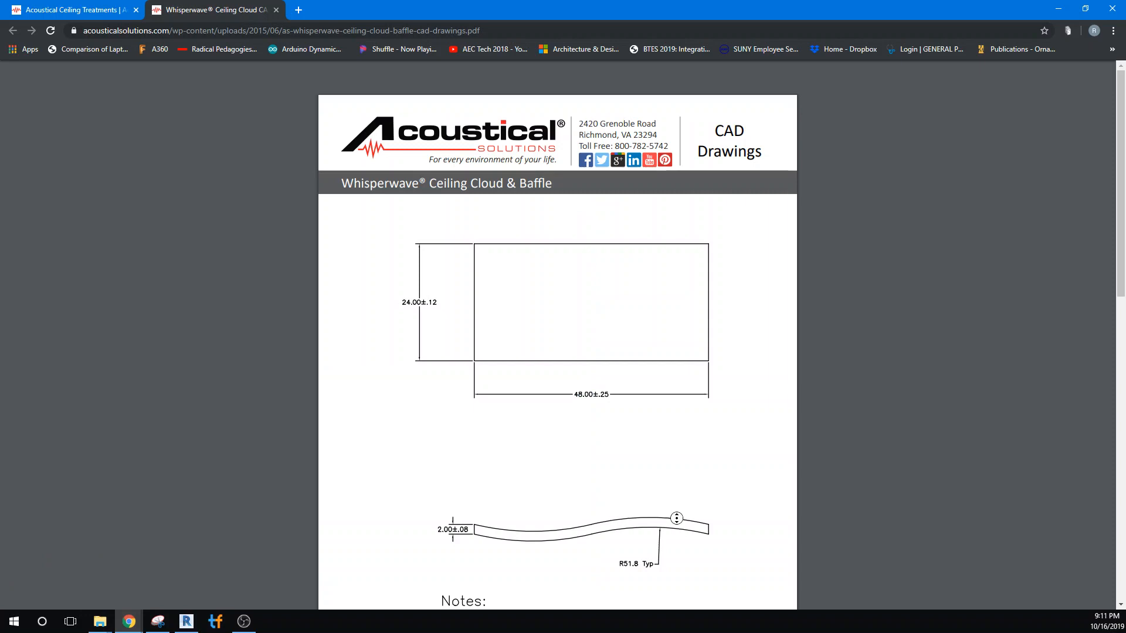
scroll(587, 448, down, 4)
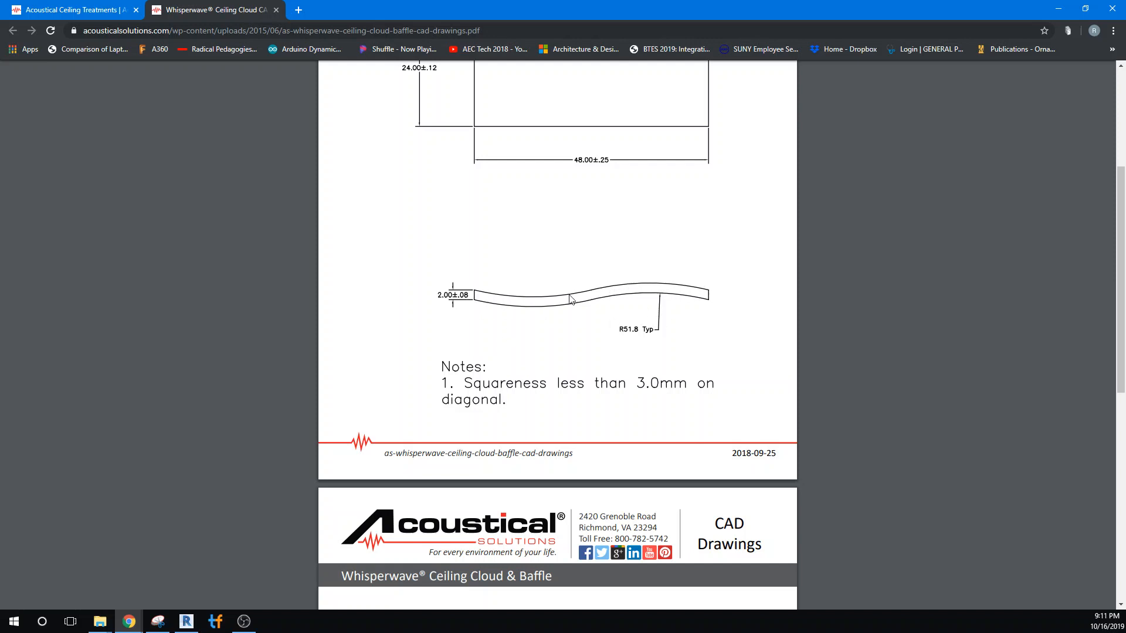
click(187, 620)
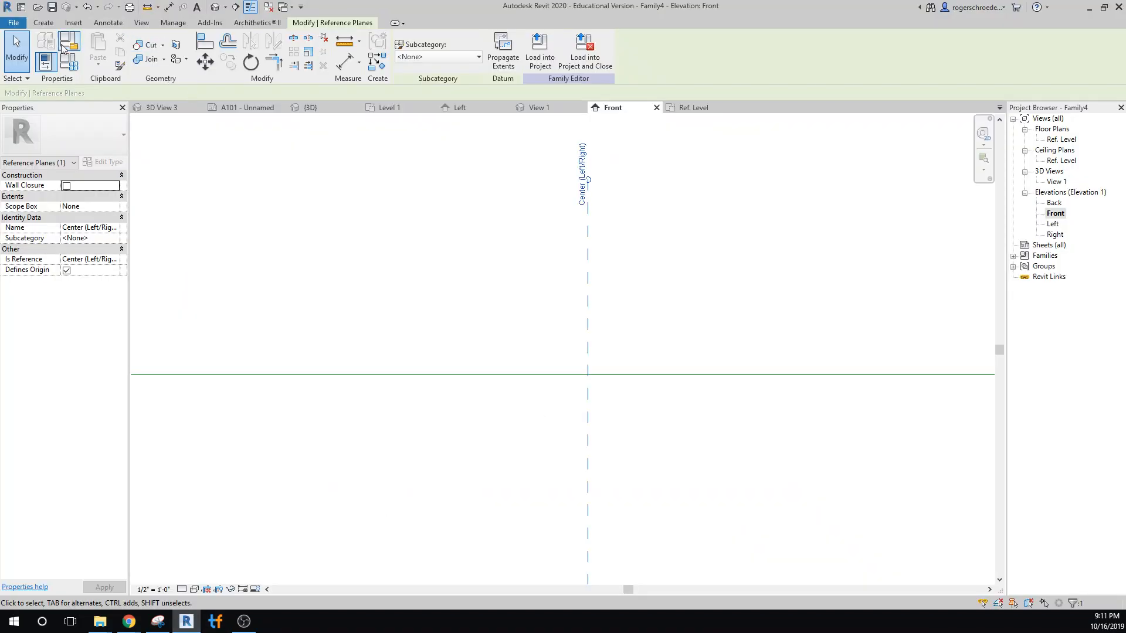
Start a new extrusion in the Front elevation with its extrusion end set to 2'.
click(44, 23)
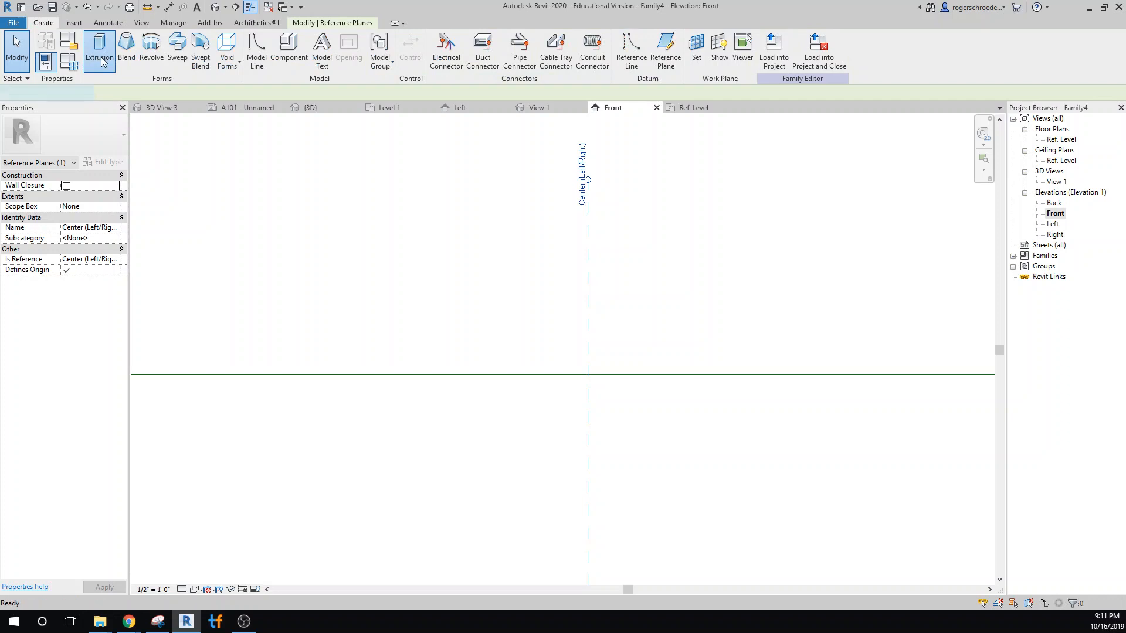
click(100, 53)
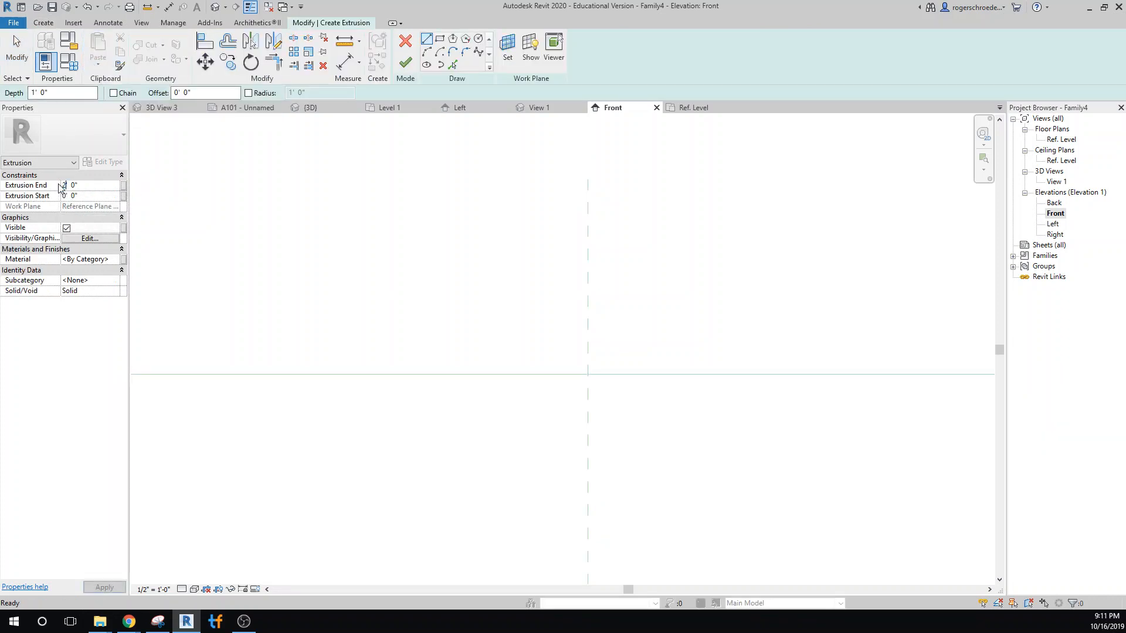
text(2)
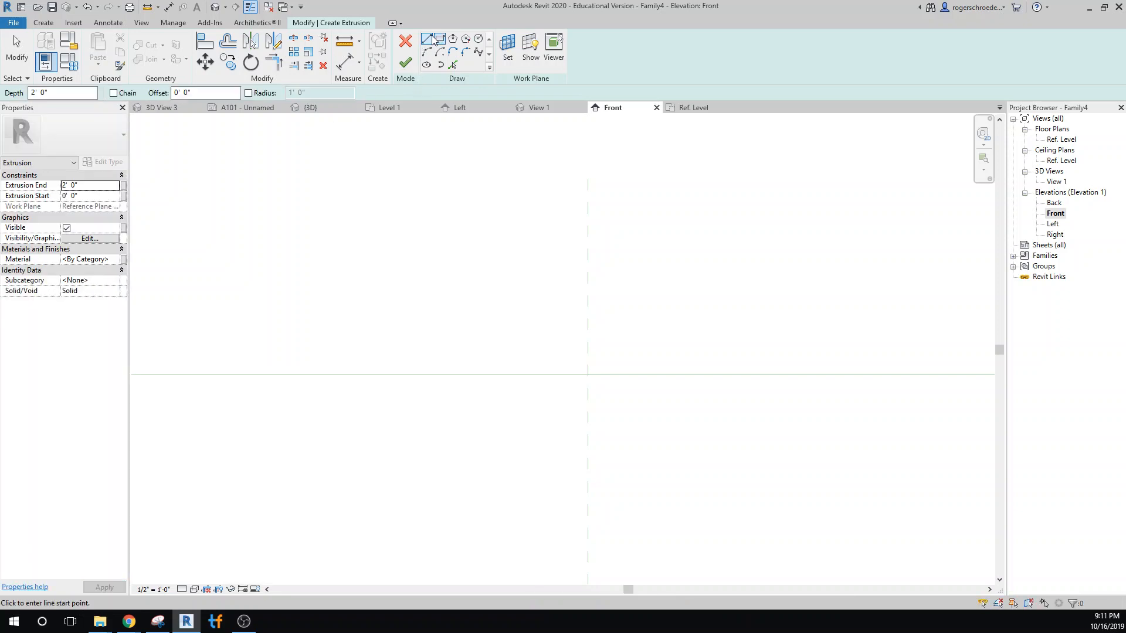
Sketch a 2" vertical line on the center plane, starting 3" above the horizontal reference line.
click(593, 338)
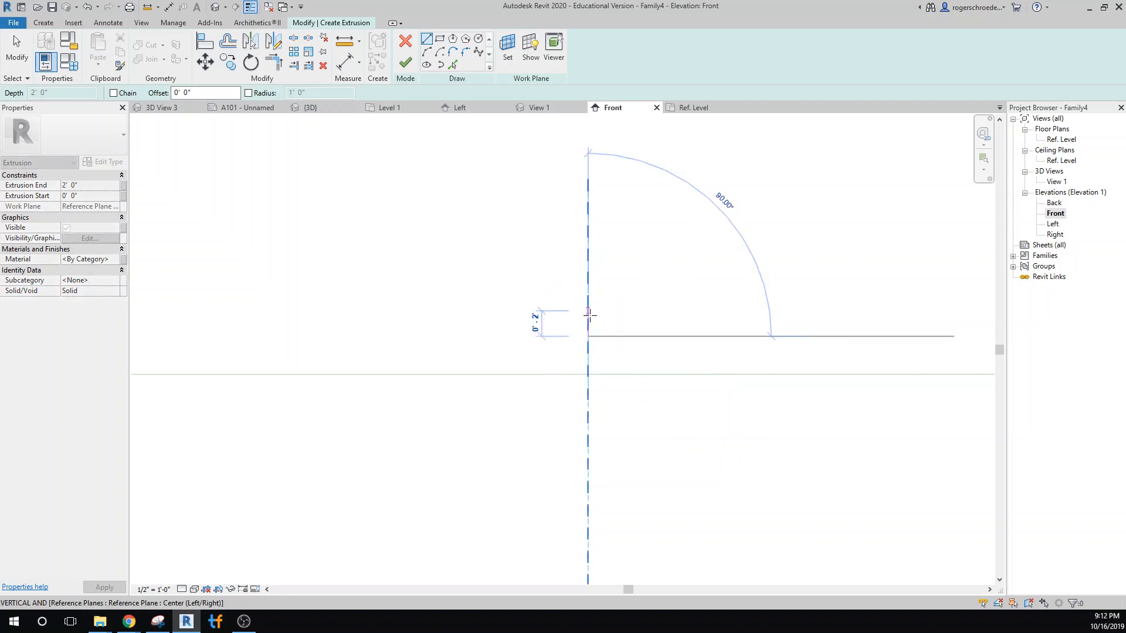
key(Escape)
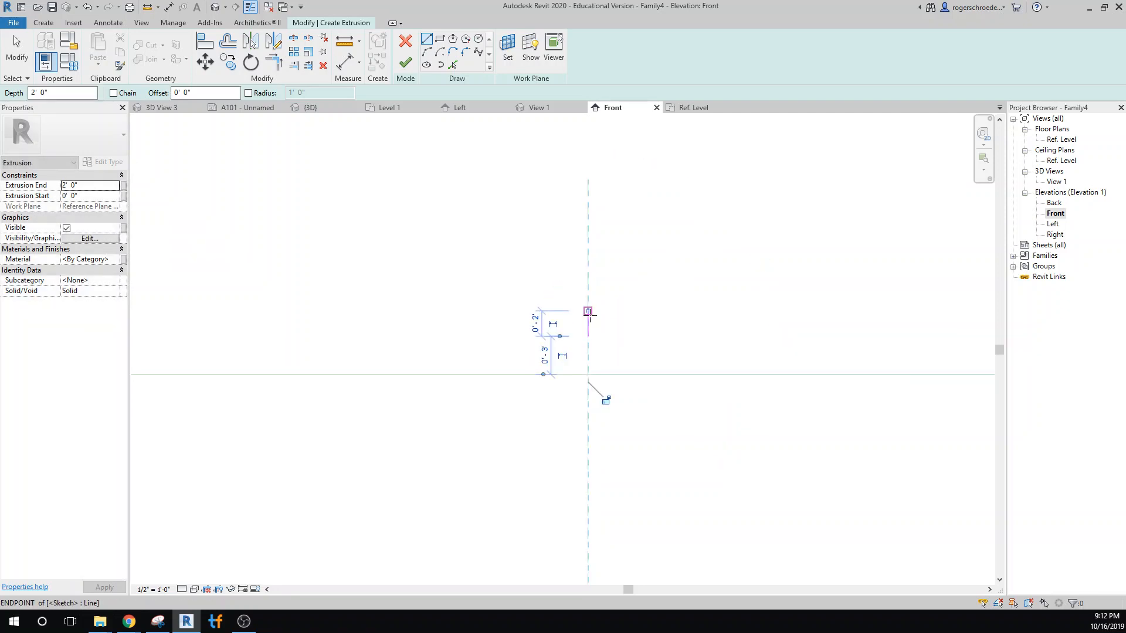
click(20, 55)
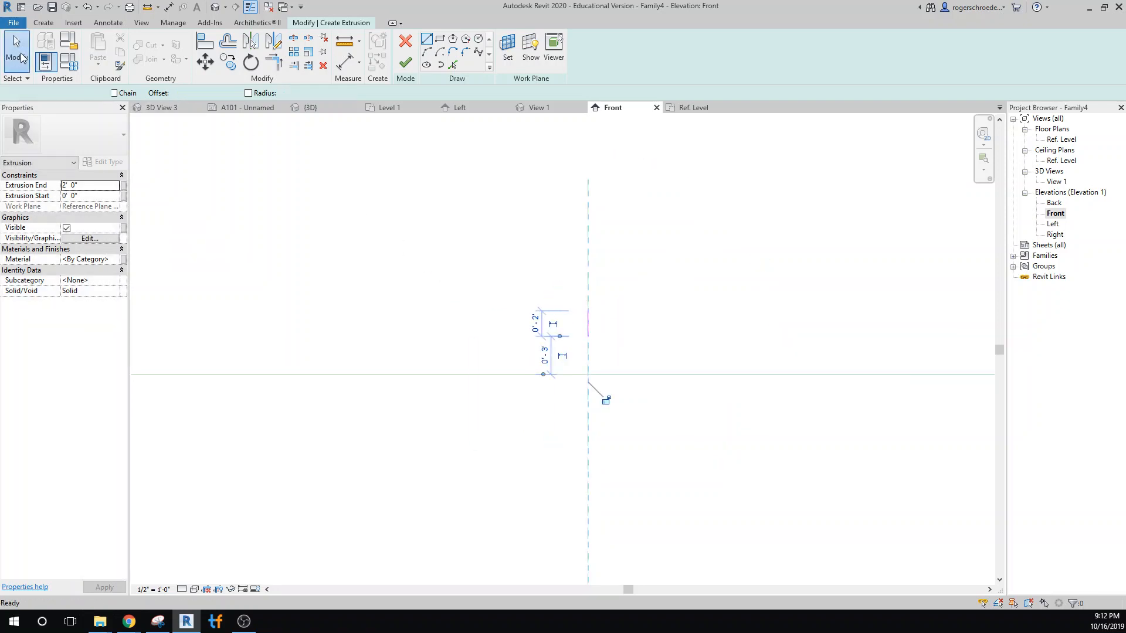
Offset copies of the 2" vertical line 2' to both sides of the center plane and delete the original line.
click(228, 45)
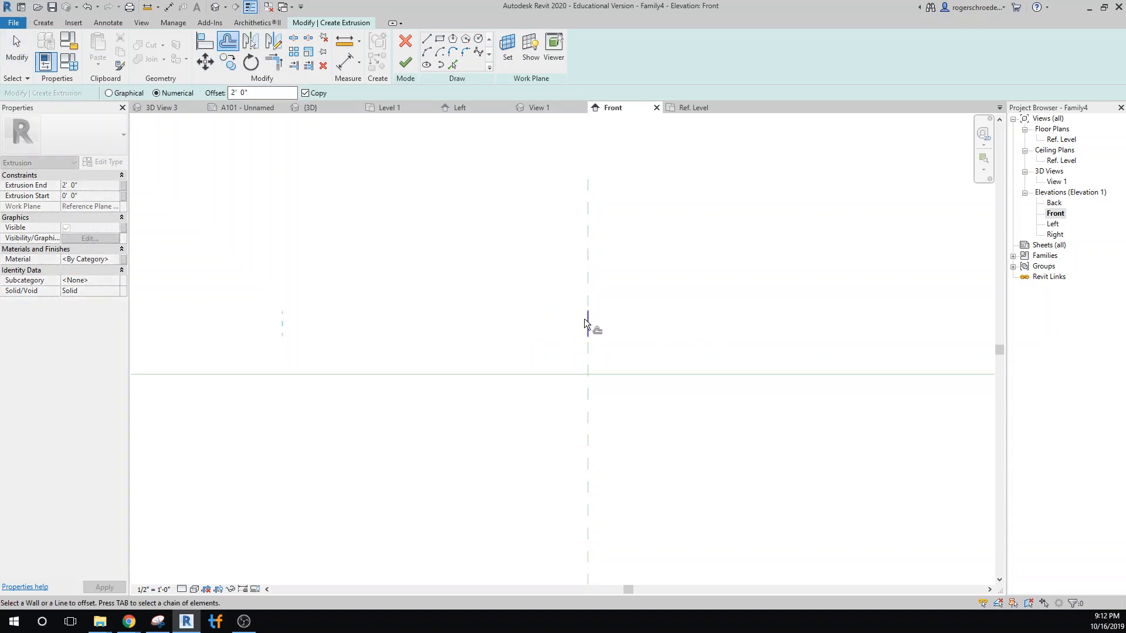
scroll(591, 328, down, 2)
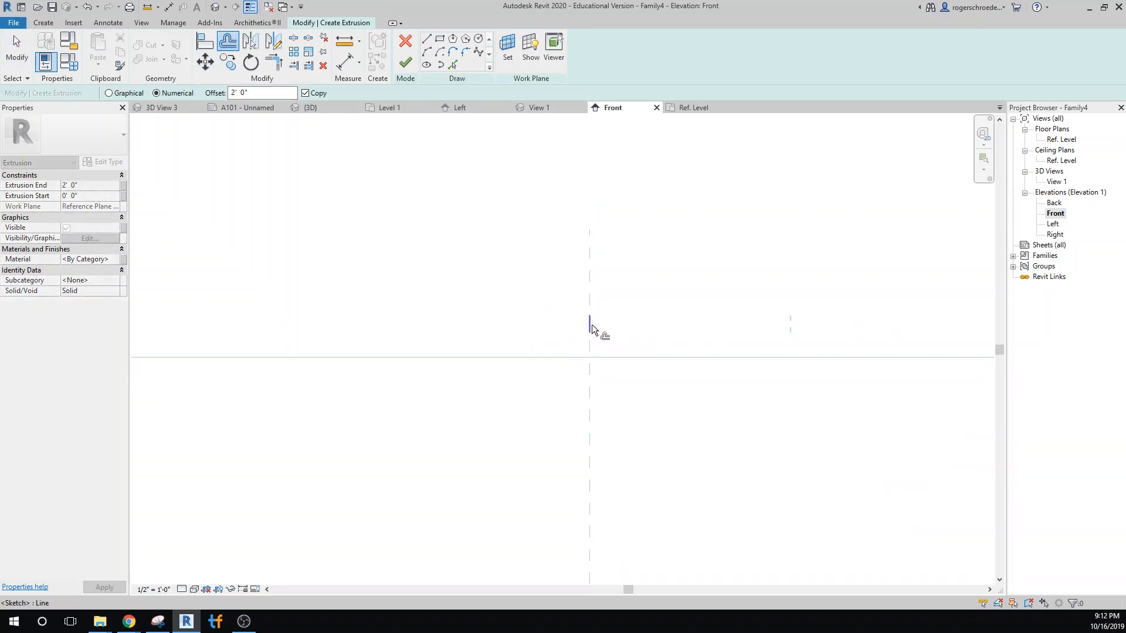
click(592, 325)
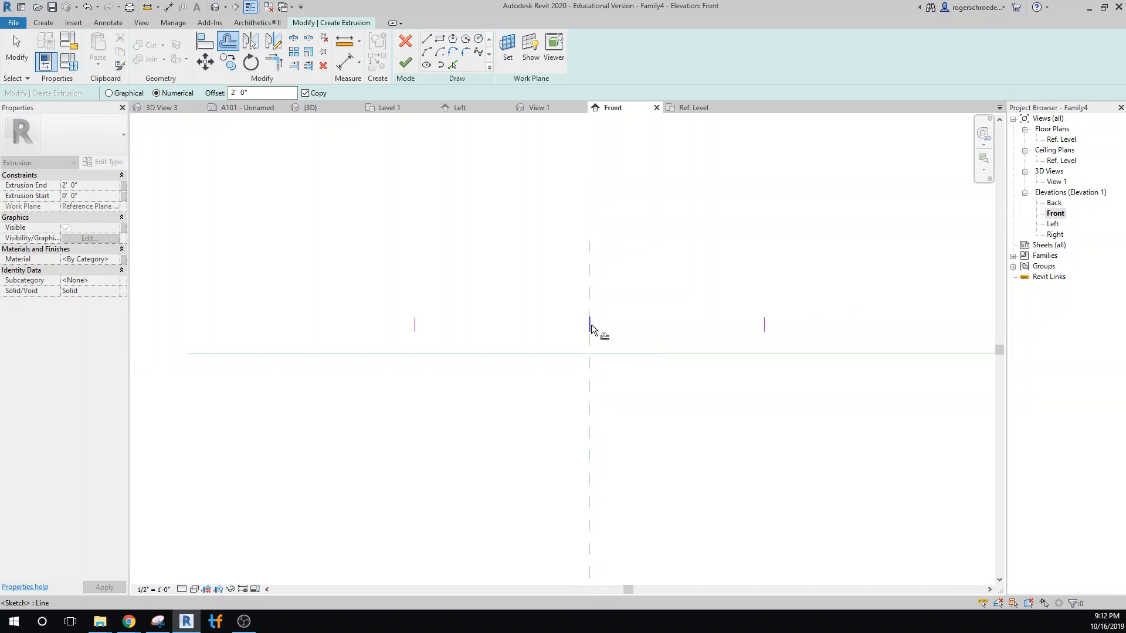
click(588, 323)
click(16, 48)
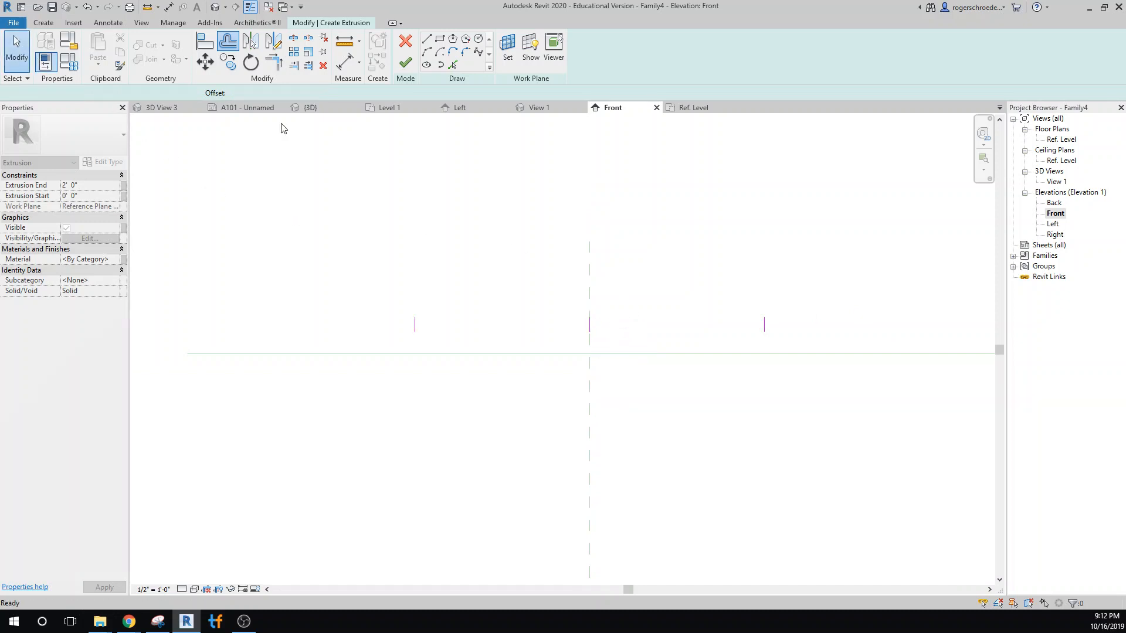
key(Escape)
click(589, 322)
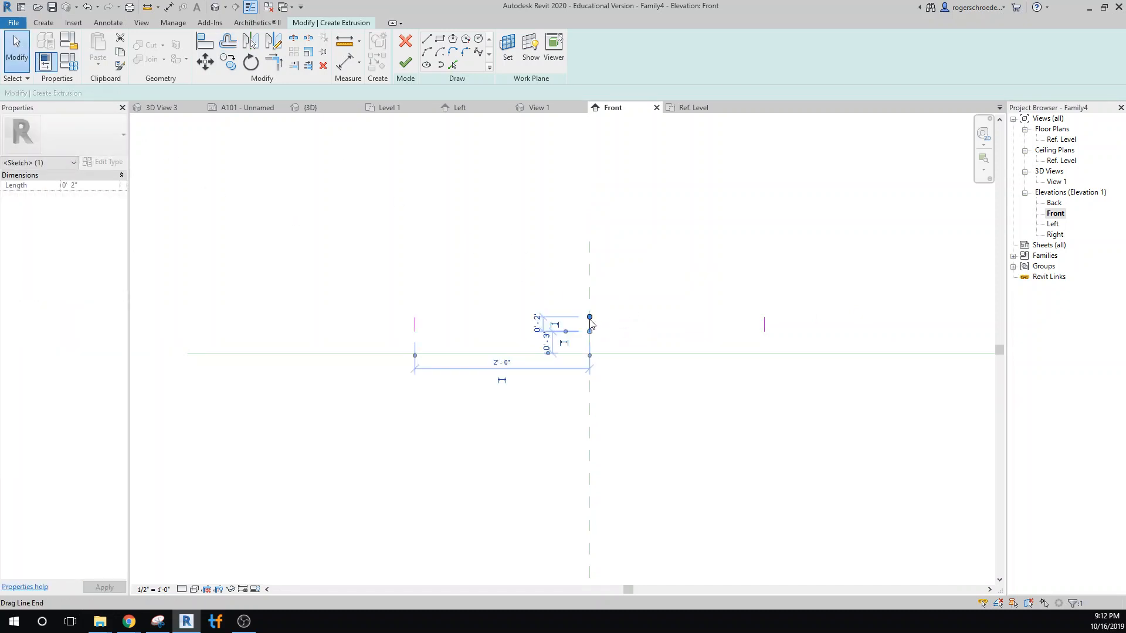
key(Delete)
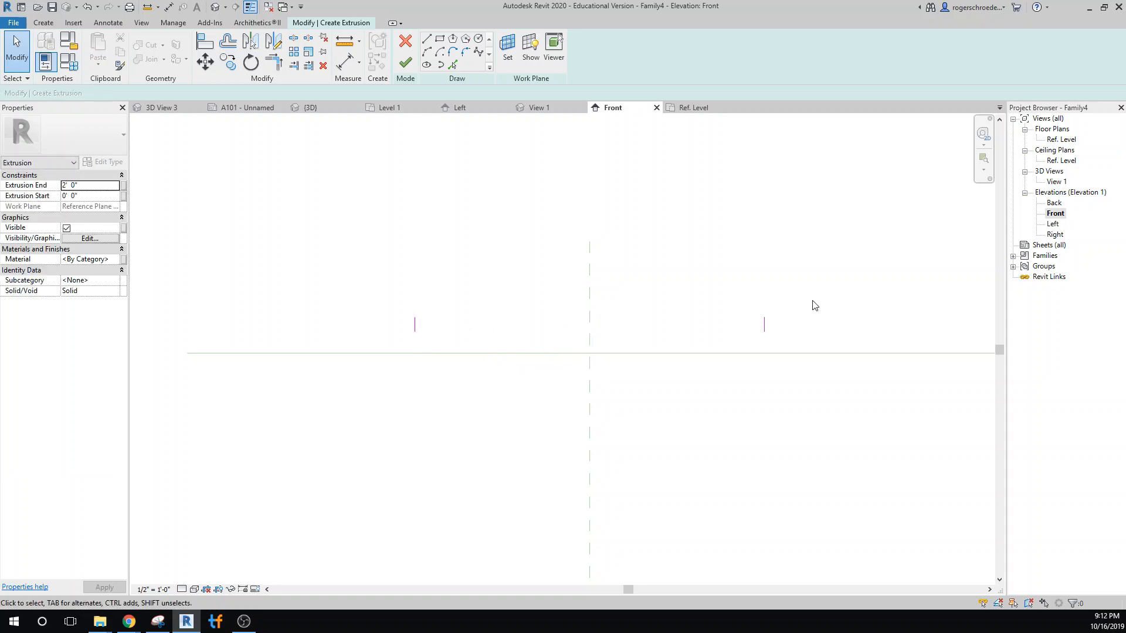
Sketch a wave-shaped spline joining the upper ends of the two vertical lines, with a crest on the left half and a dip on the right.
click(479, 51)
click(414, 316)
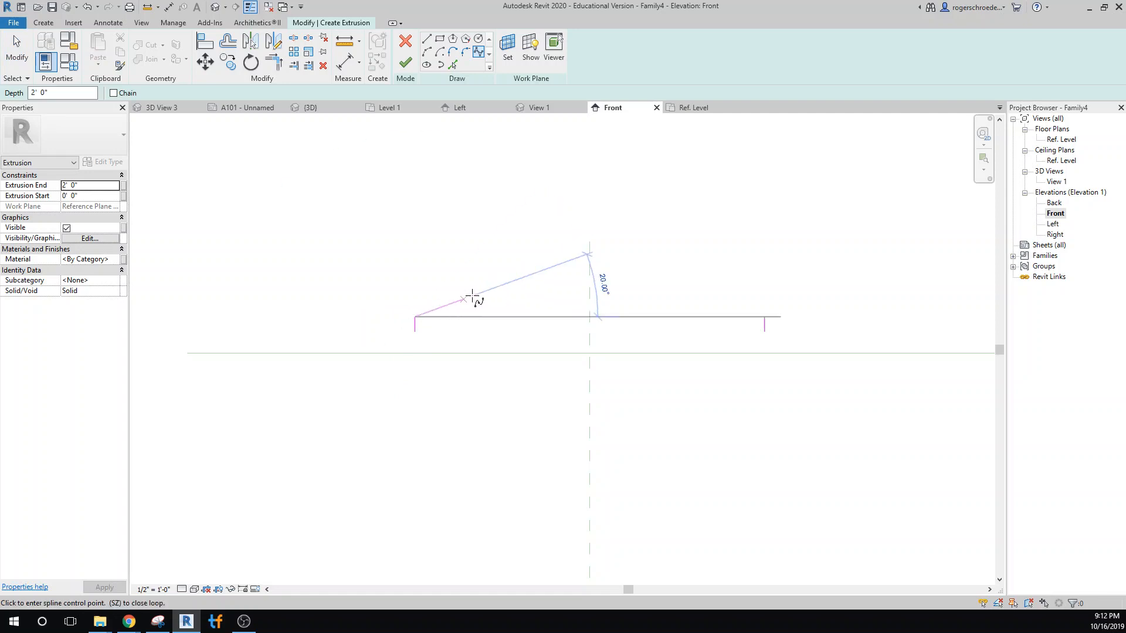
click(502, 286)
click(690, 331)
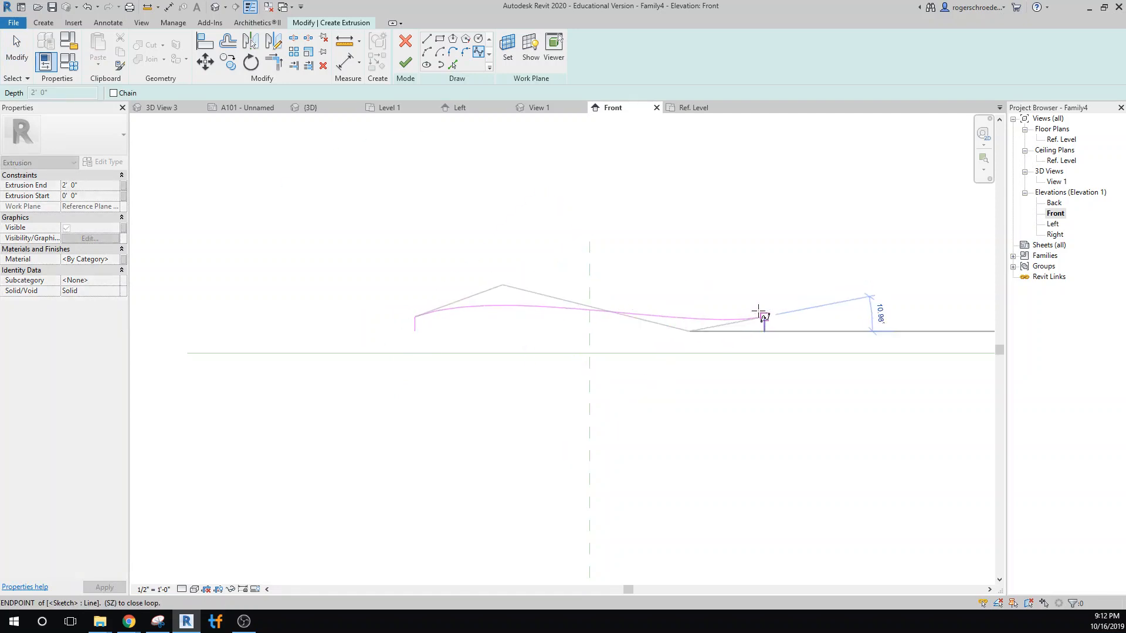
click(763, 315)
key(Escape)
key(Escape)
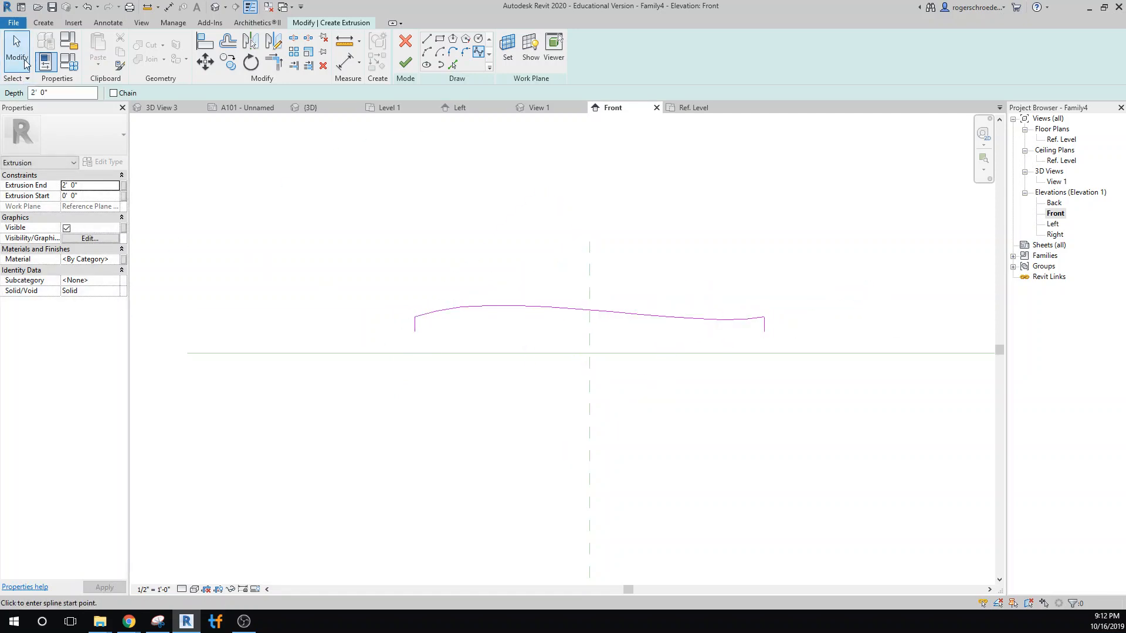
Reshape the spline by lowering its right control point onto the reference line and moving its left control point slightly up and inward.
click(496, 305)
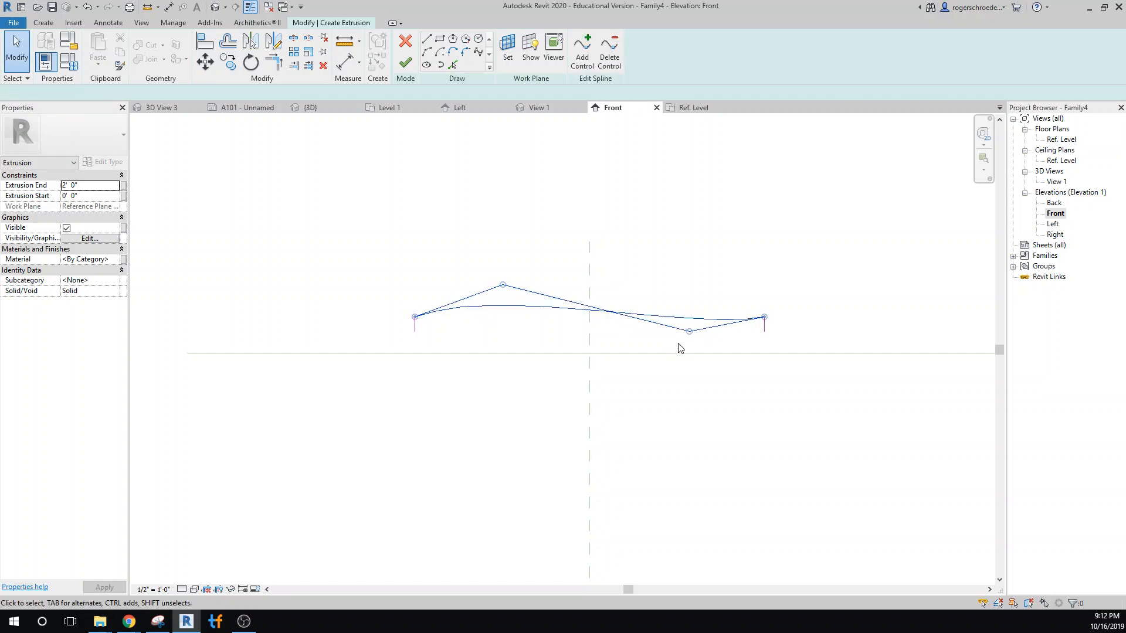
drag(690, 331, 671, 352)
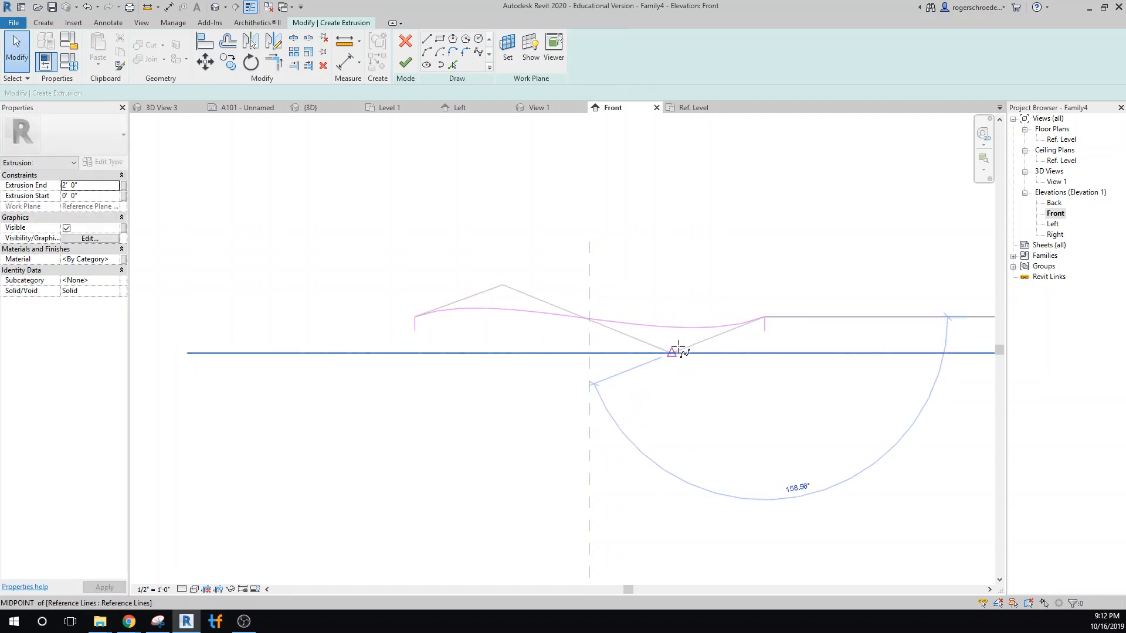
drag(503, 286, 518, 283)
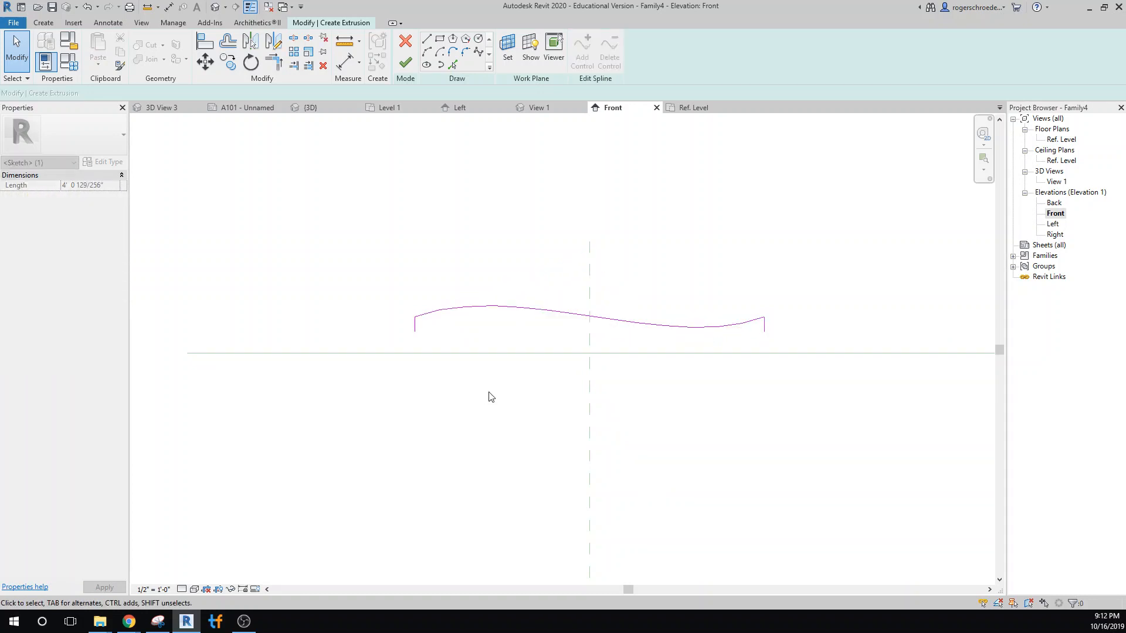
Copy the wave spline down from the upper to the lower end of the left vertical line, closing the profile.
click(470, 312)
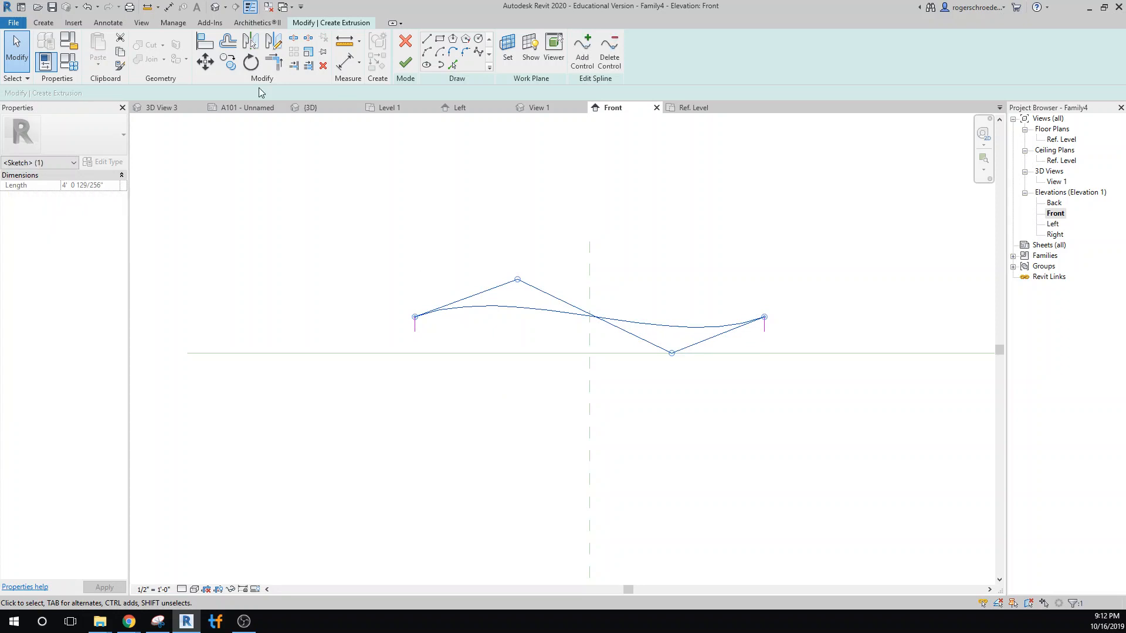
click(233, 69)
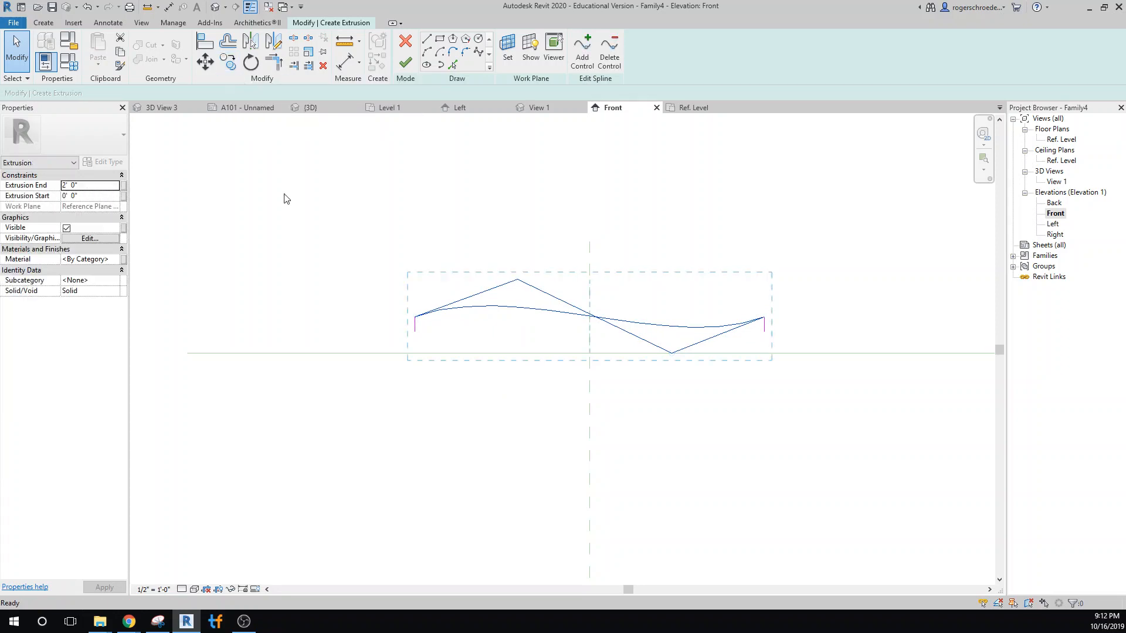
click(416, 317)
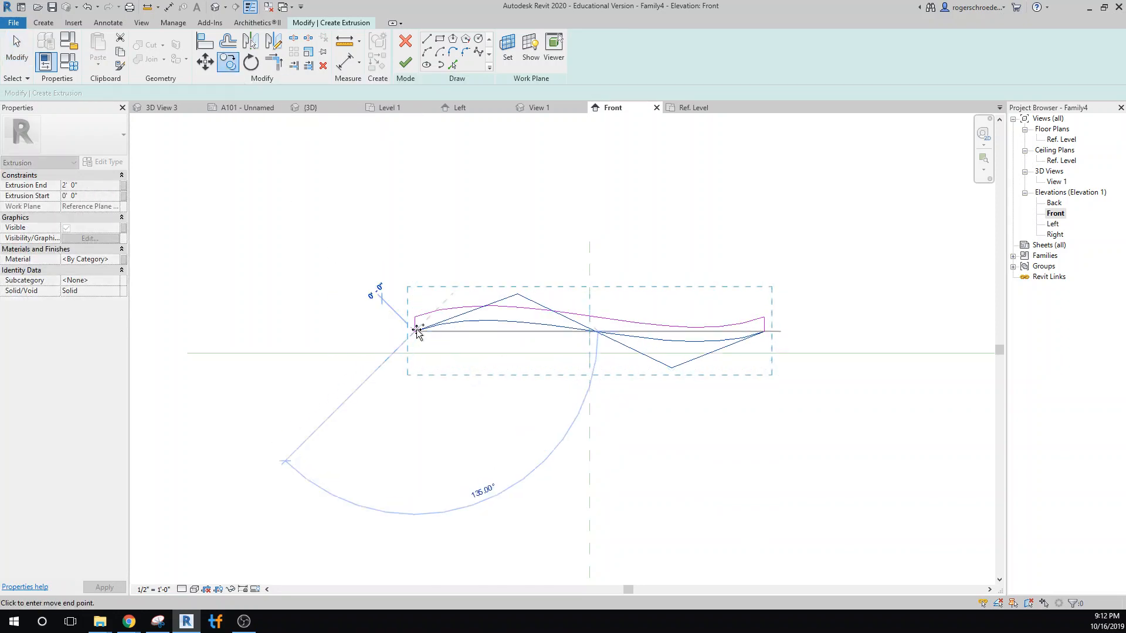
click(415, 332)
click(18, 68)
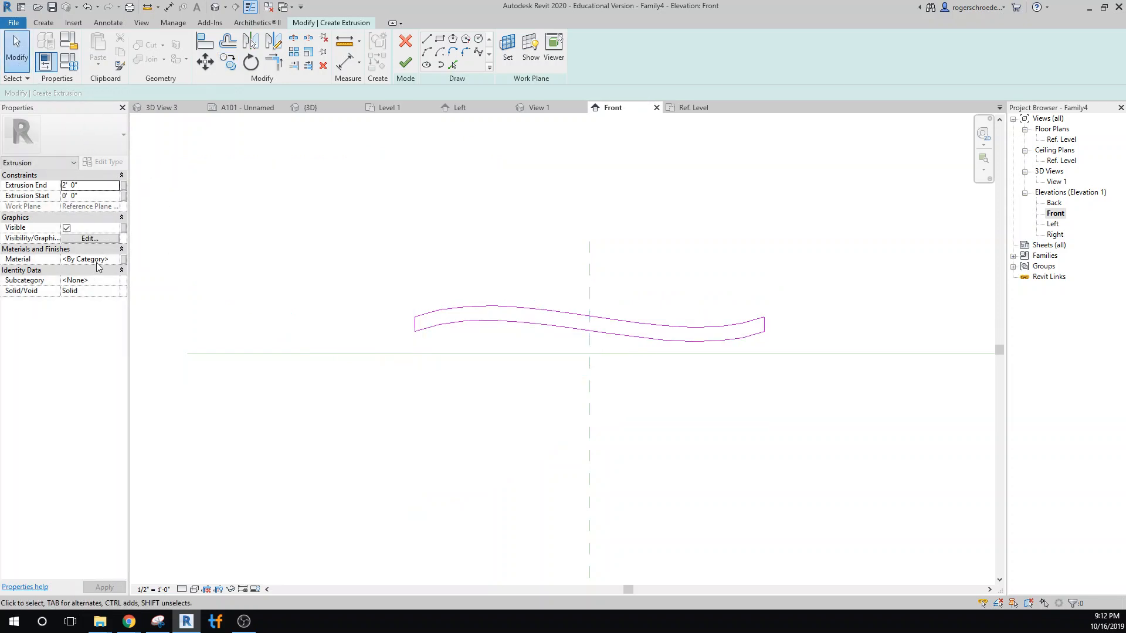
Create a new material for the extrusion and name it "Acoustic Ceiling Color".
click(115, 260)
click(115, 260)
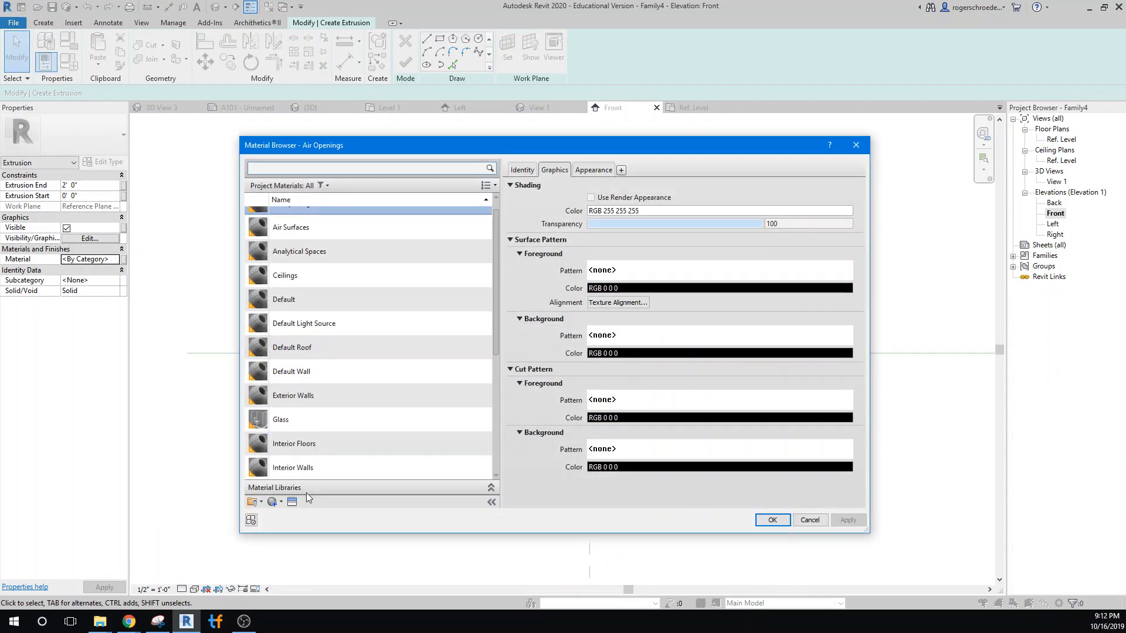
scroll(352, 389, down, 1)
click(274, 502)
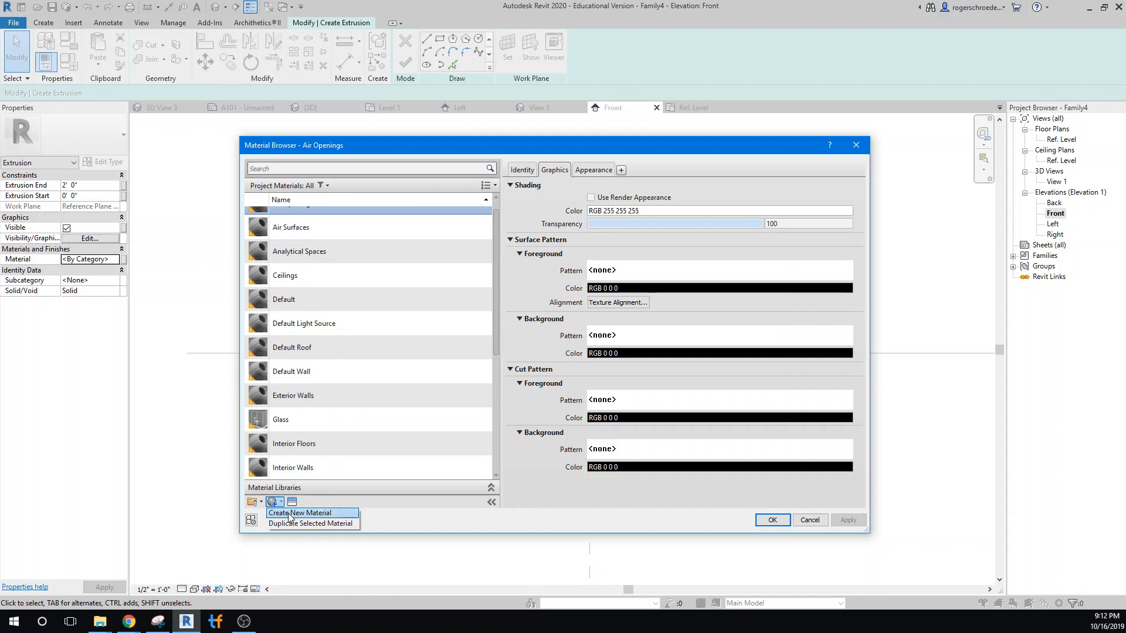
click(281, 513)
right_click(306, 347)
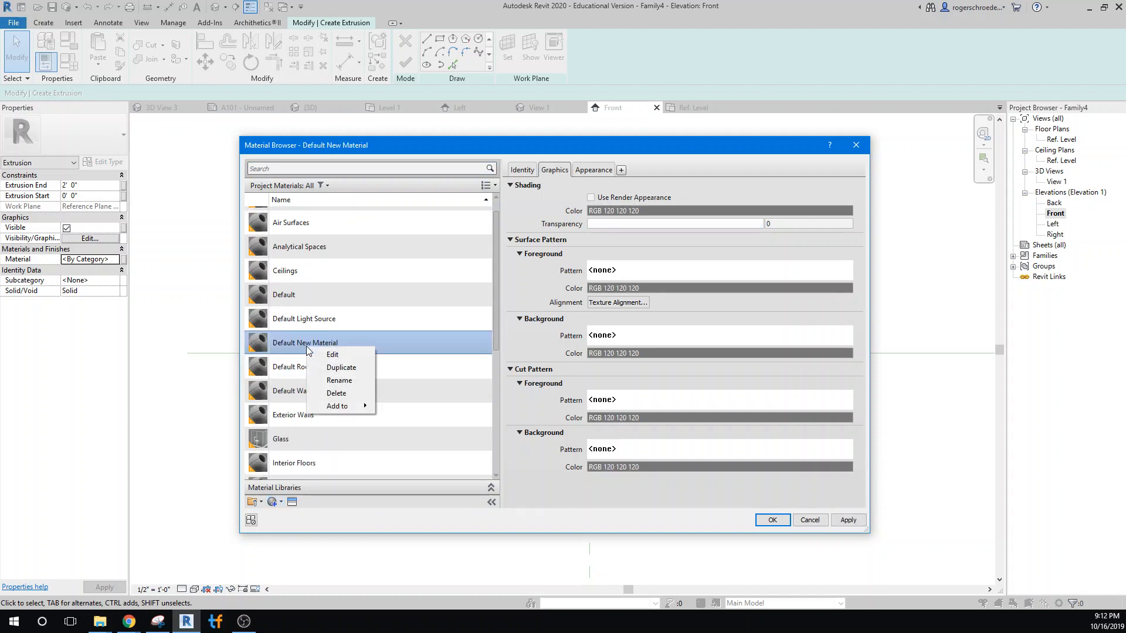
click(339, 381)
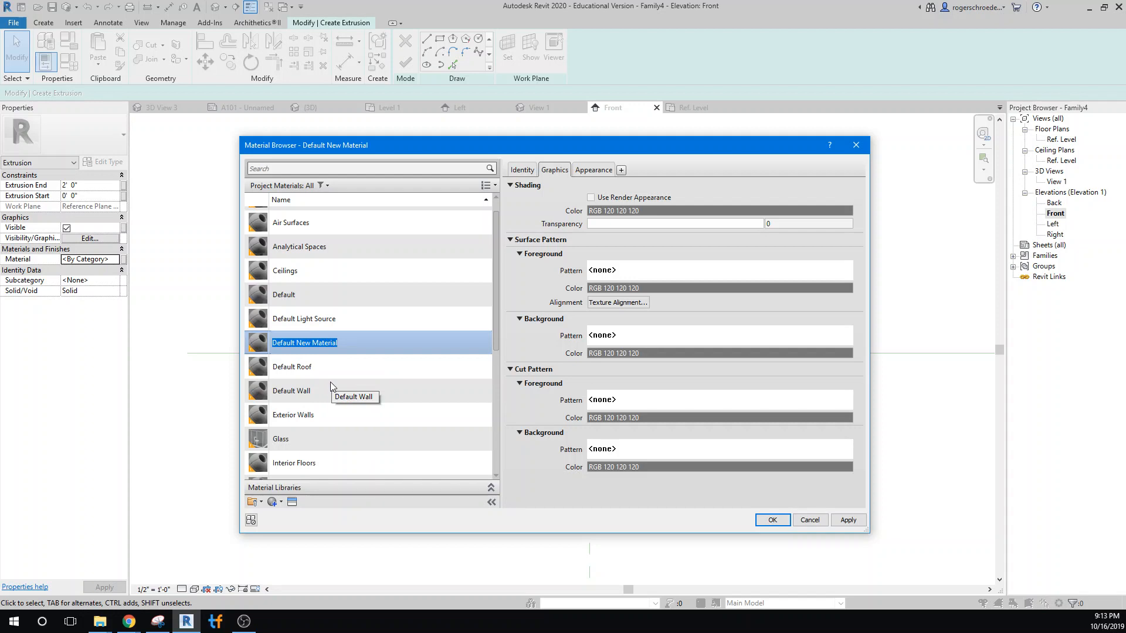
text(Acoustic Ce)
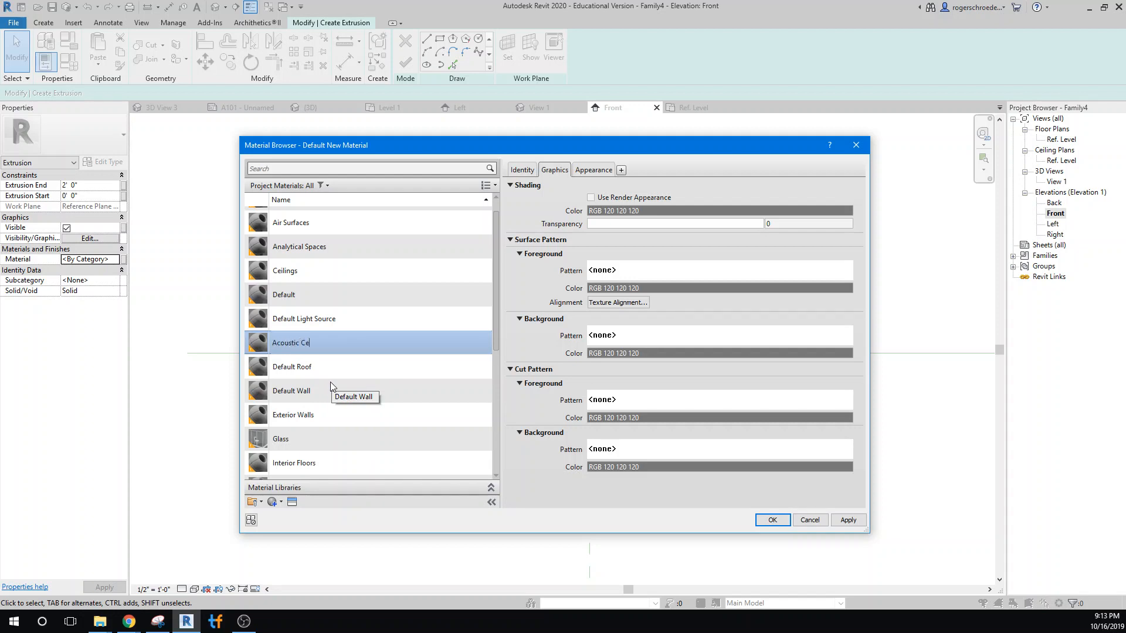
text(iling Color)
Set the new material's appearance color to a light cream, RGB 245 237 216, and assign the material to the extrusion.
click(590, 170)
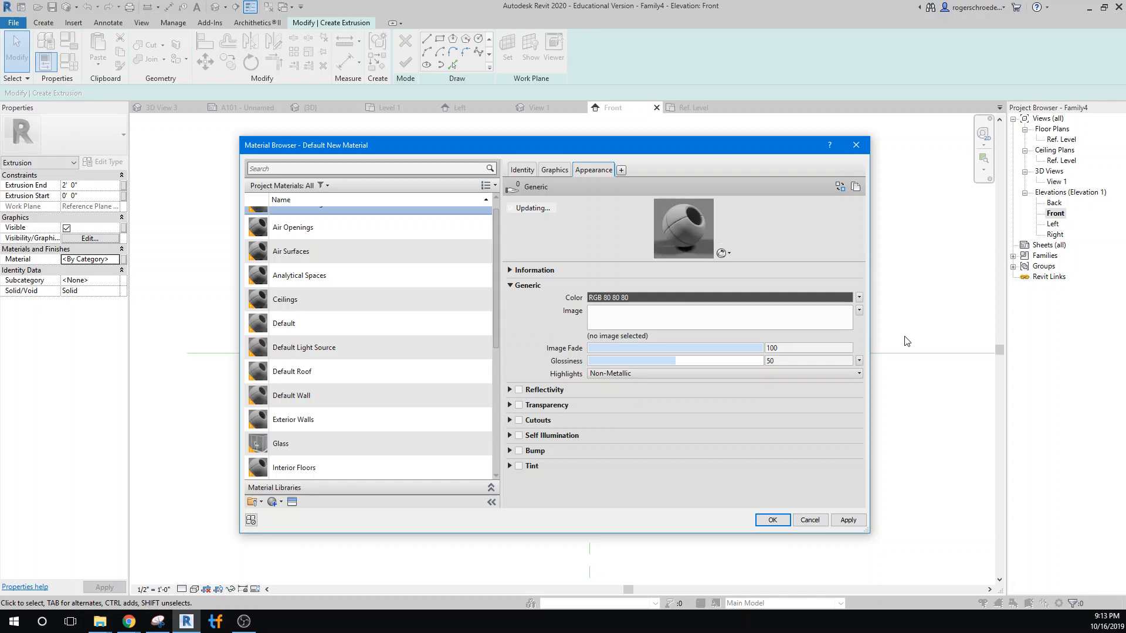
click(859, 298)
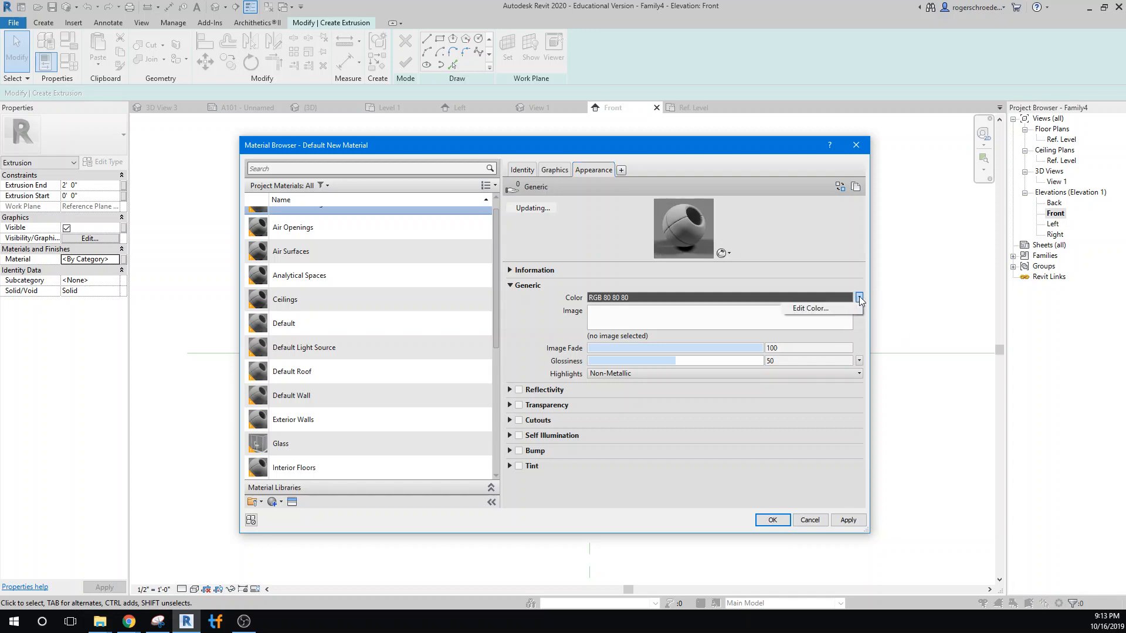
click(824, 309)
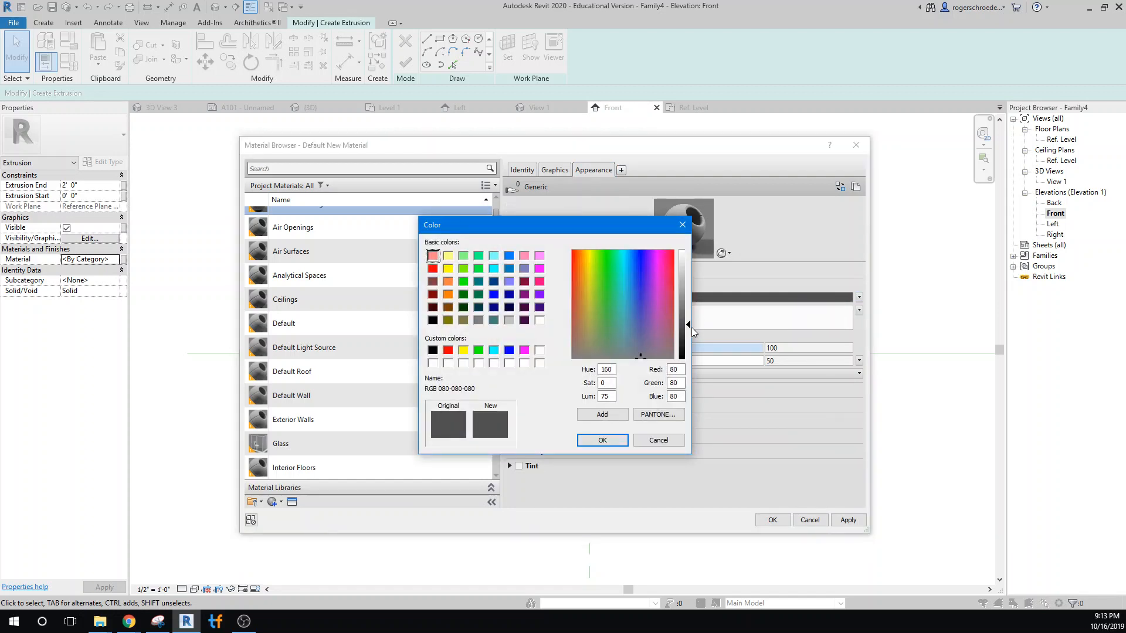
drag(691, 327, 691, 260)
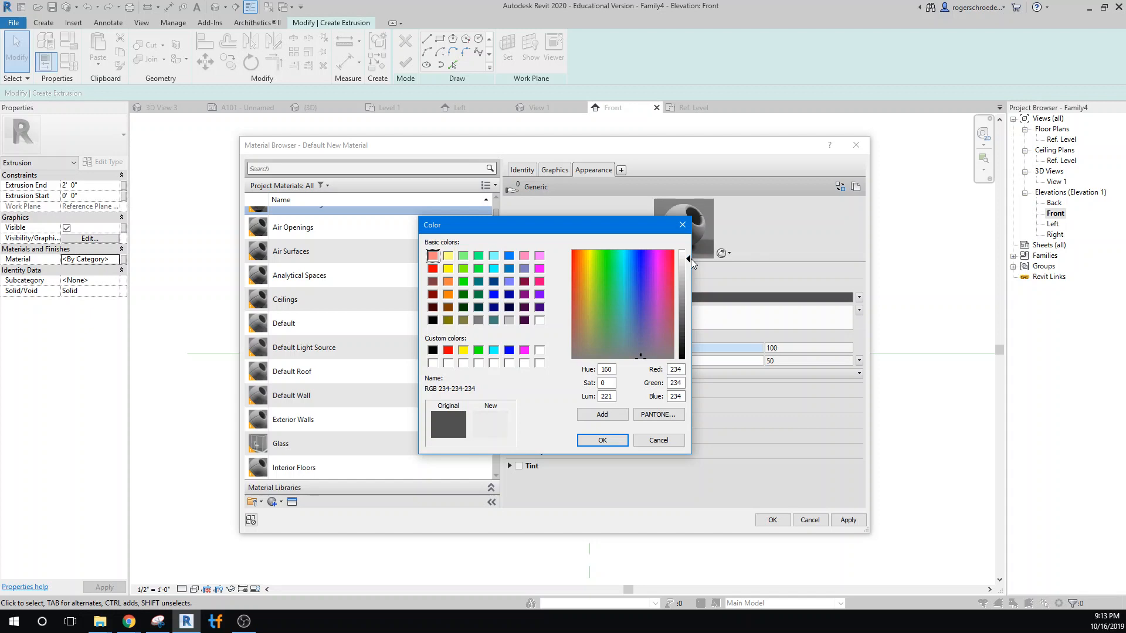
click(581, 292)
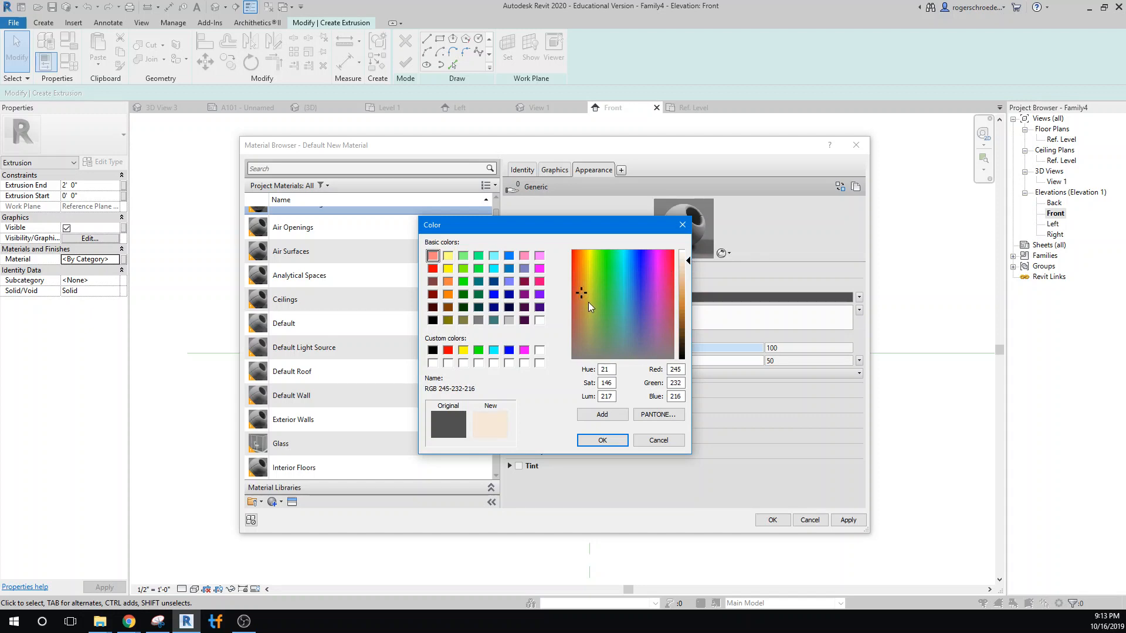
click(589, 302)
click(585, 310)
click(589, 326)
click(591, 320)
click(589, 308)
click(589, 294)
drag(589, 307, 582, 308)
click(584, 294)
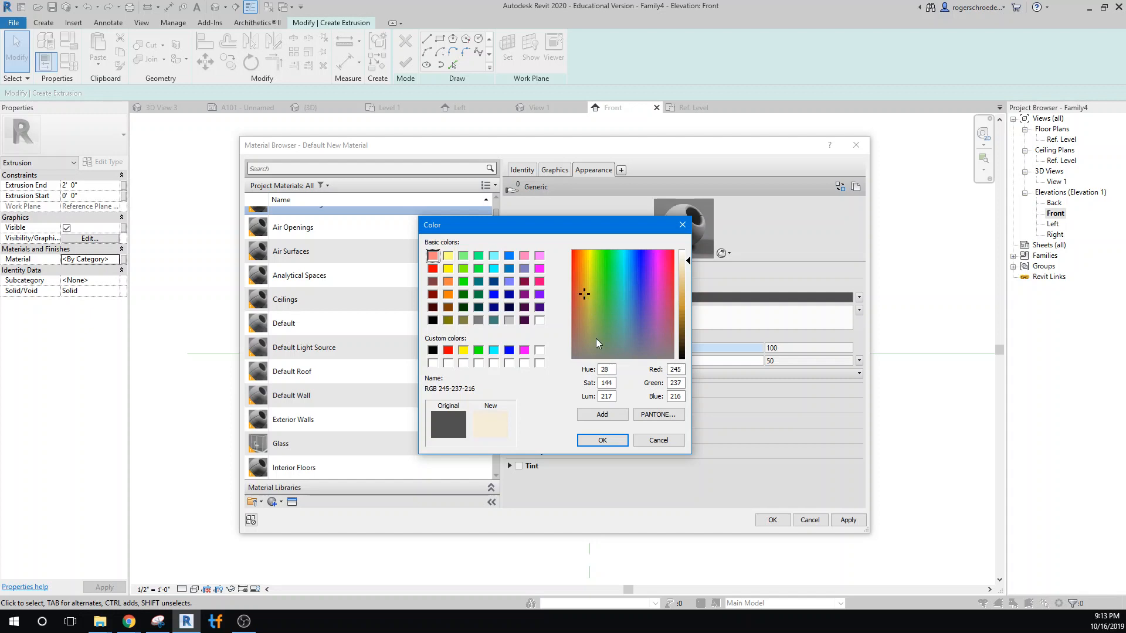
click(611, 427)
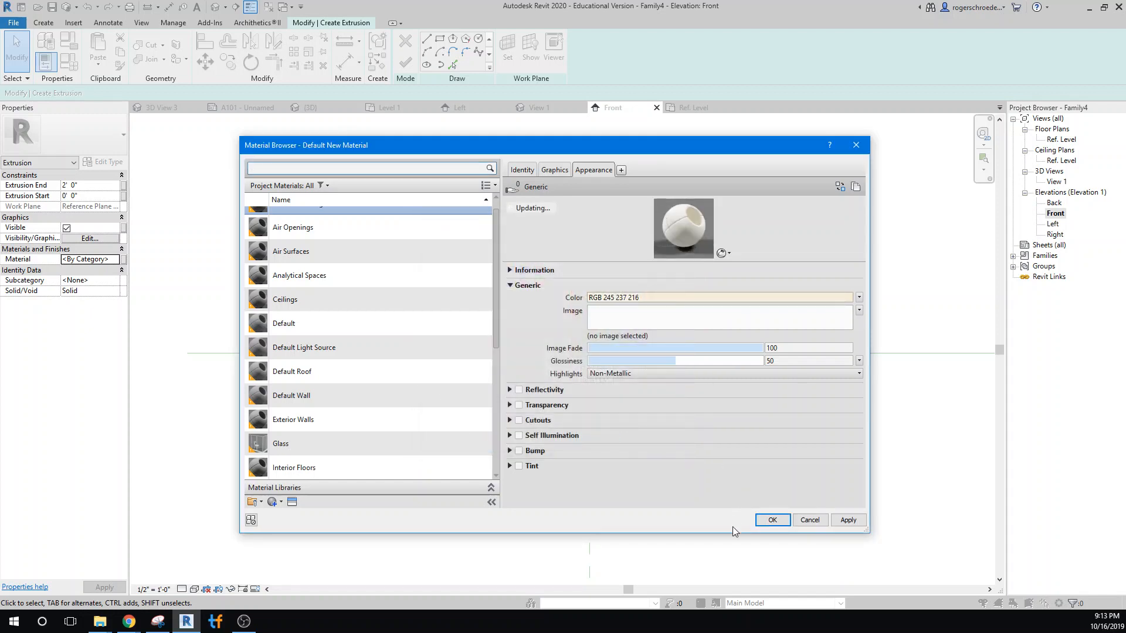
click(766, 522)
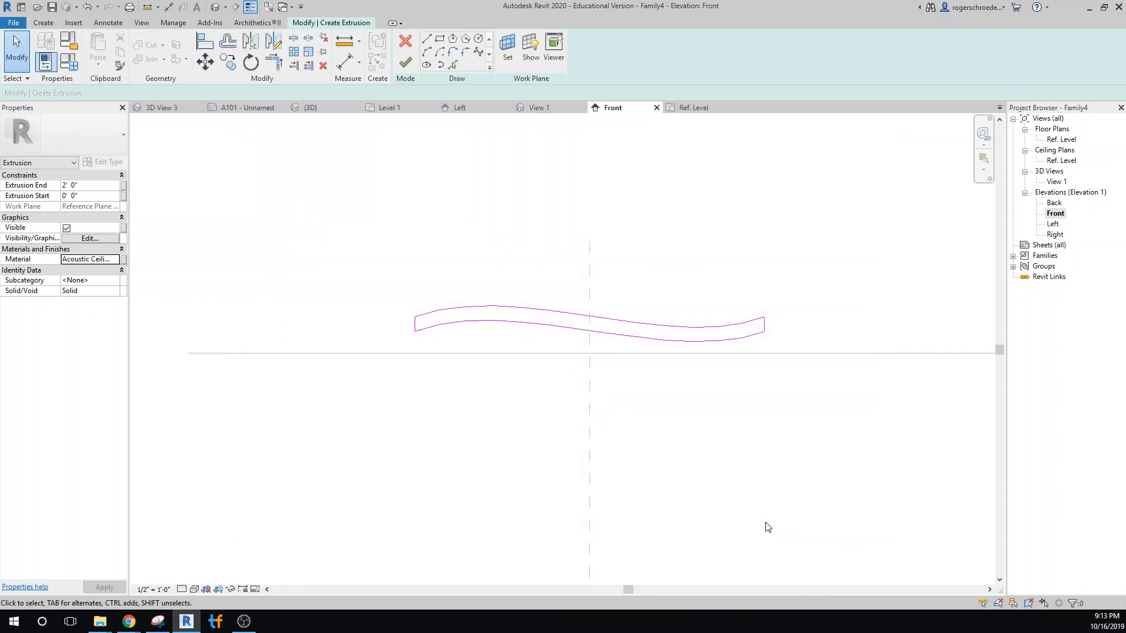
Finish the extrusion sketch and save the family as Acoustic Ceiling Tile 2.rfa, replacing the existing file.
click(405, 62)
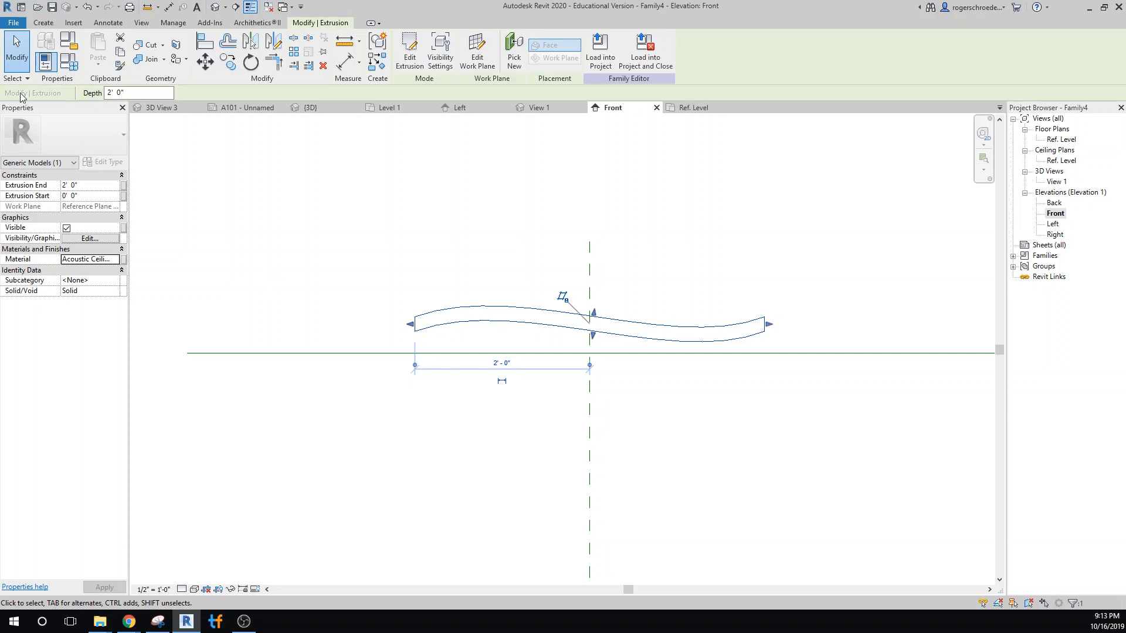
click(52, 7)
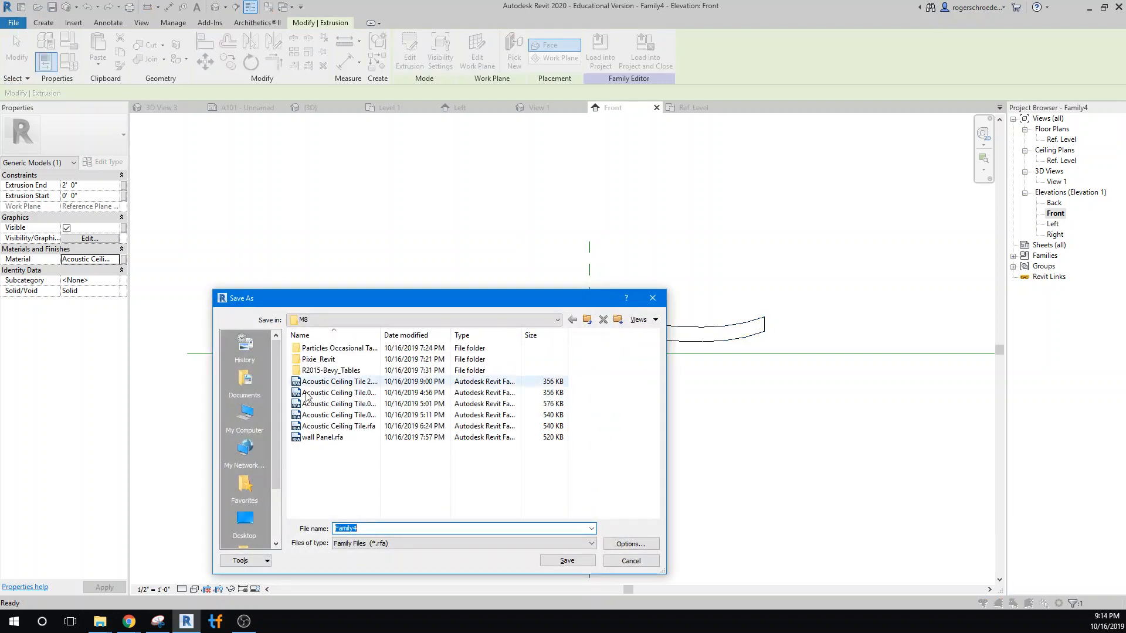
click(345, 382)
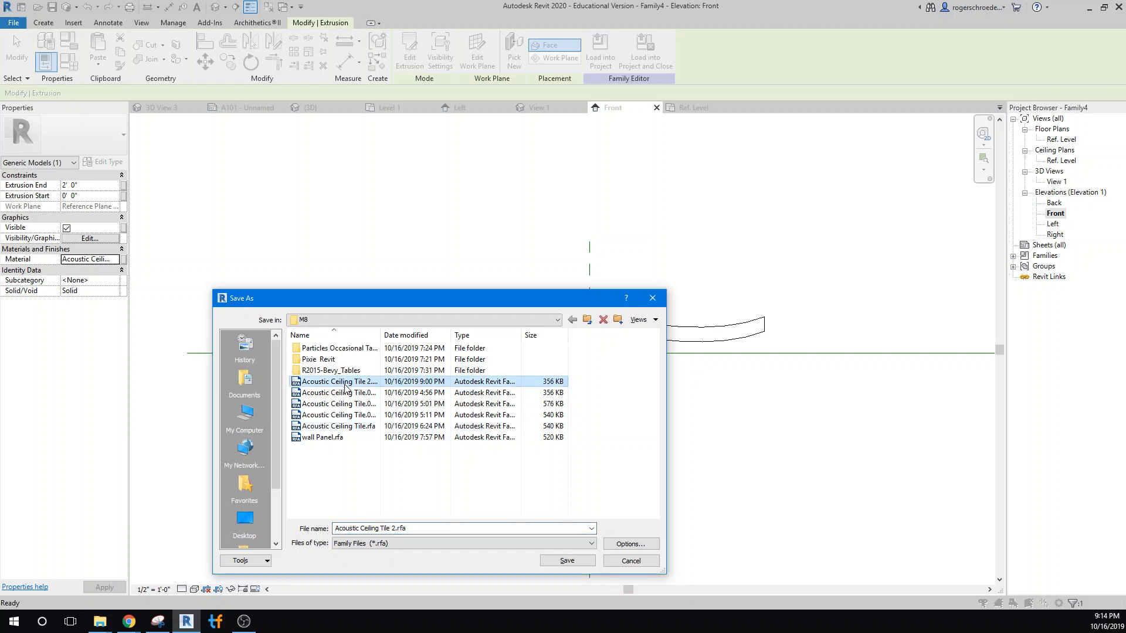
click(555, 561)
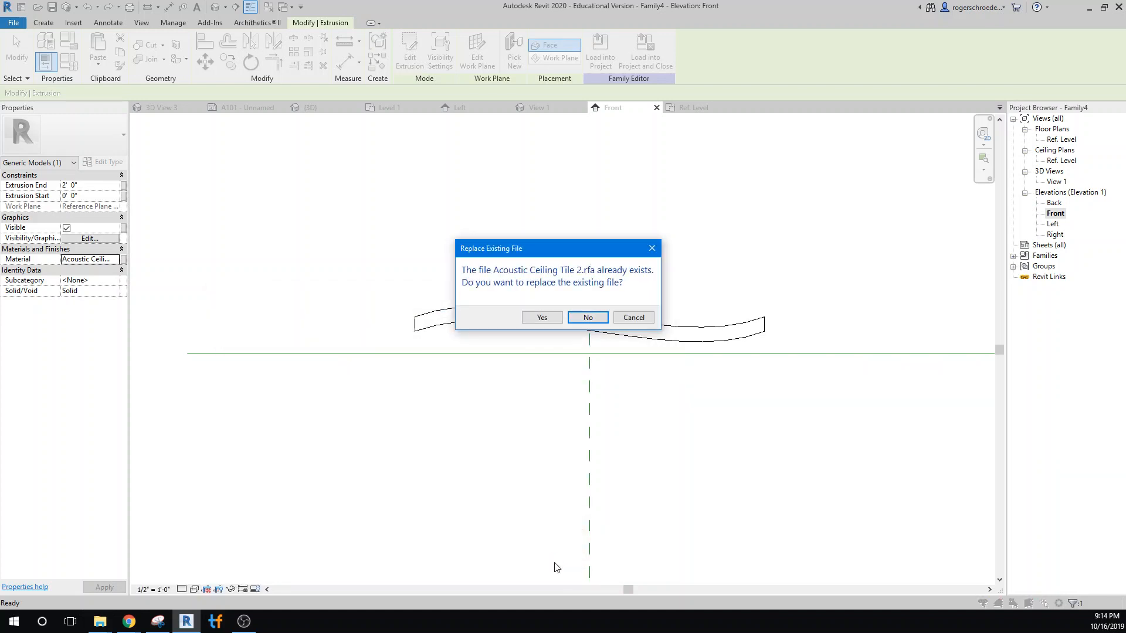
click(542, 318)
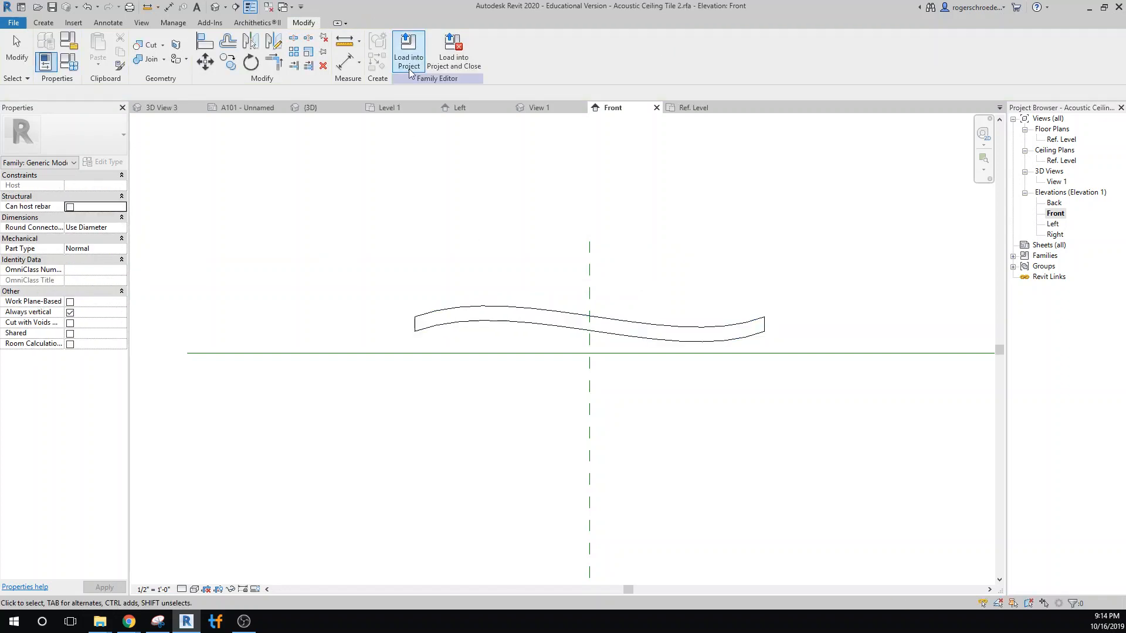
Load the family into the Visitors Center project and place one tile in the upper-left room of the Level 1 plan.
click(409, 68)
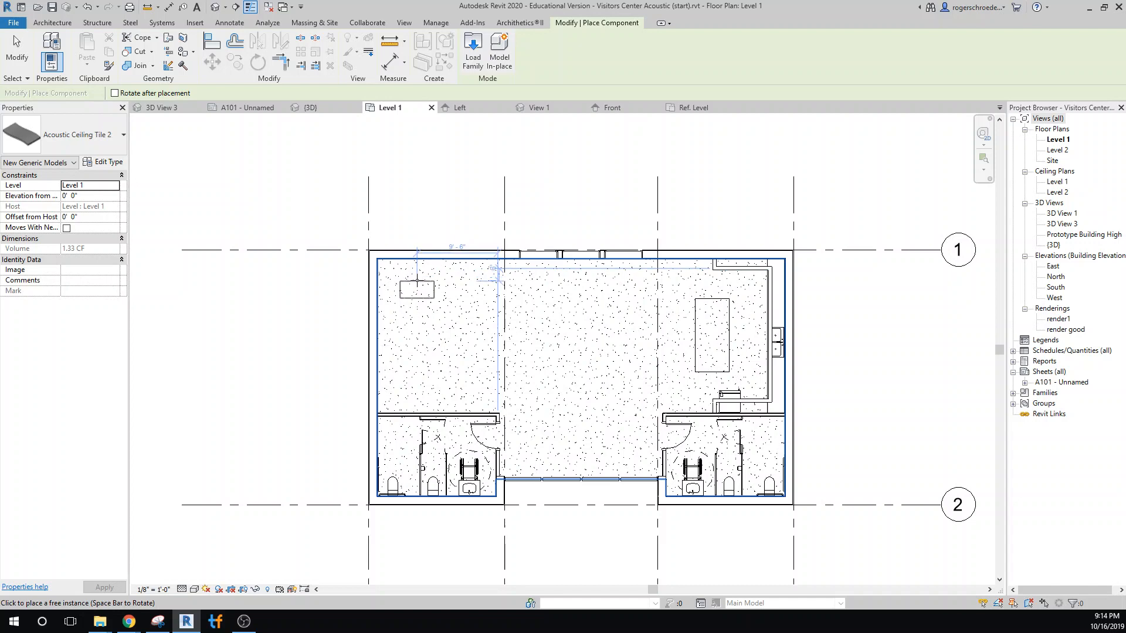
click(416, 281)
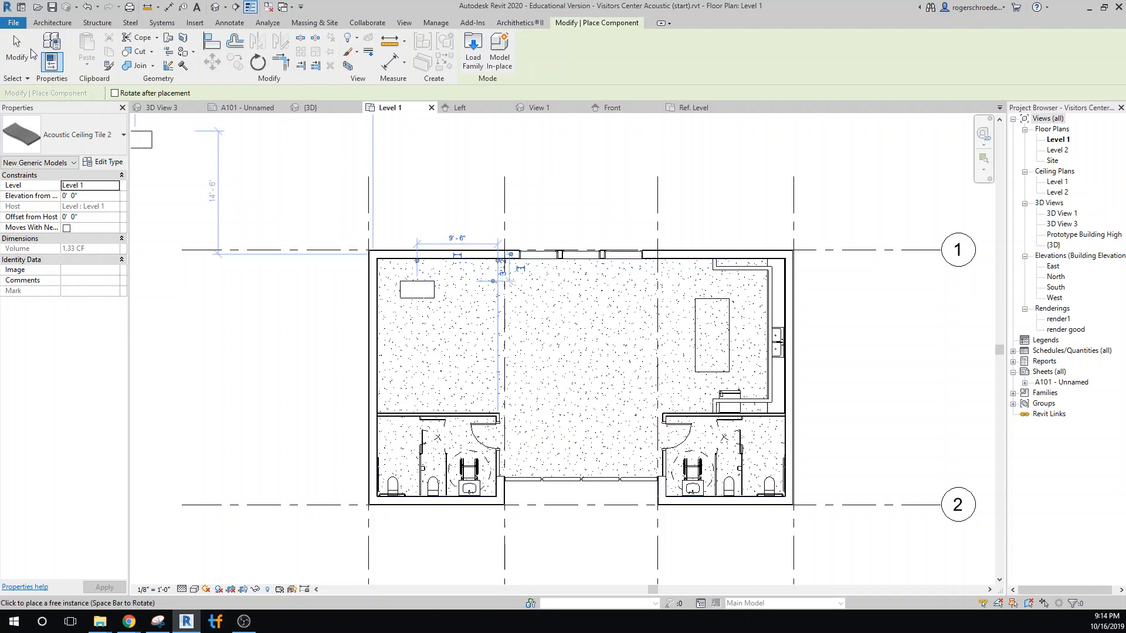
click(18, 50)
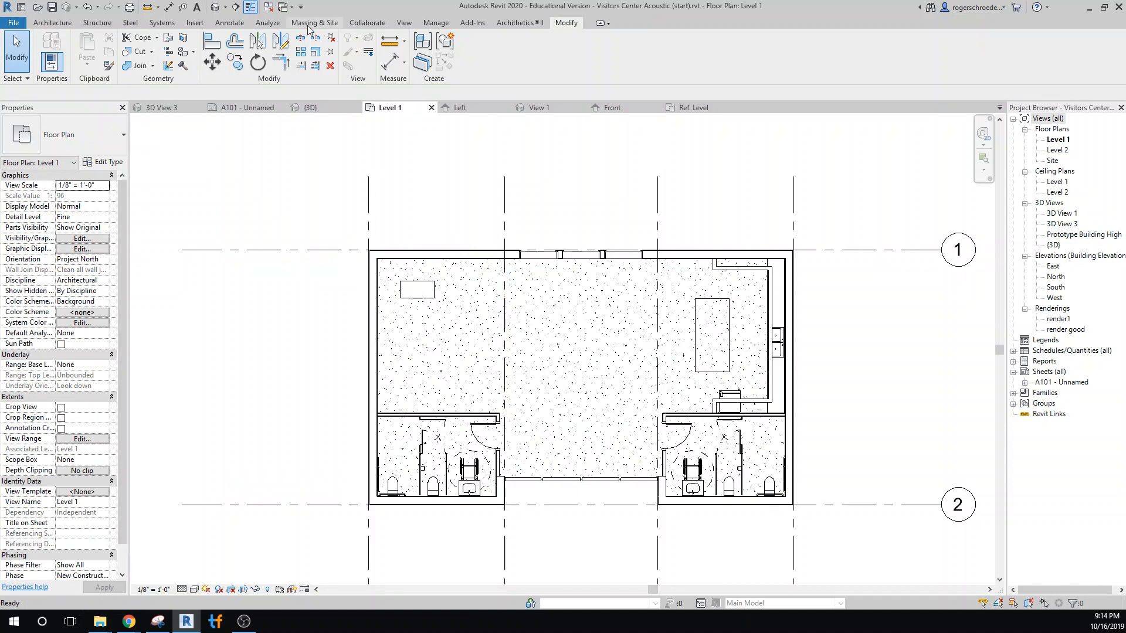
Draw a horizontal building section across the middle of the Level 1 plan, looking toward grid 1, and open its section view.
click(403, 23)
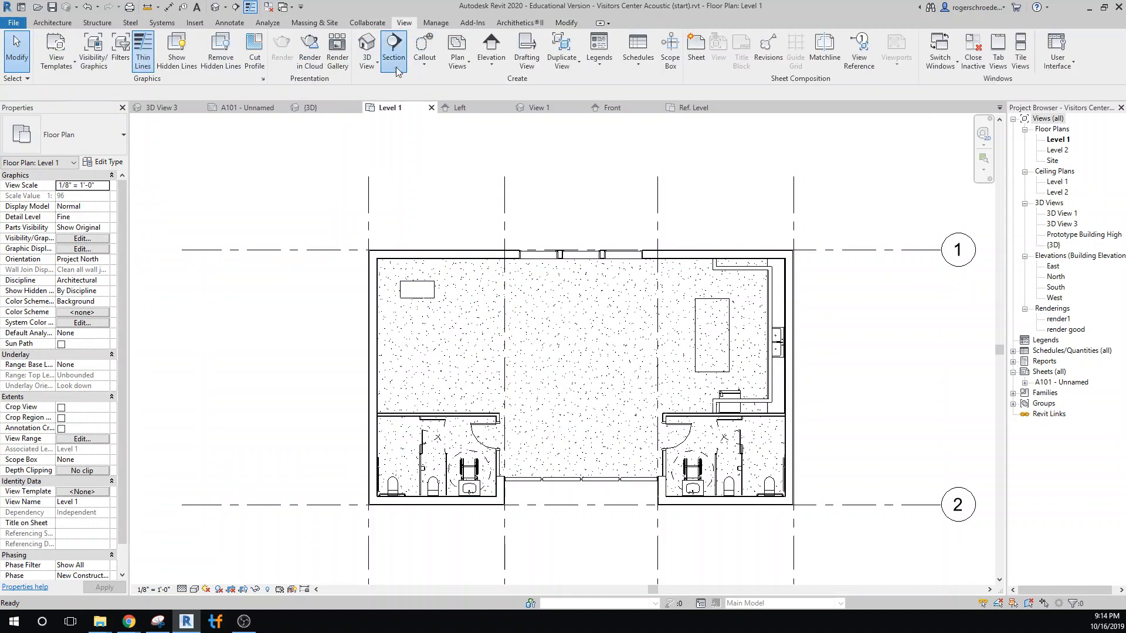
click(390, 50)
click(325, 340)
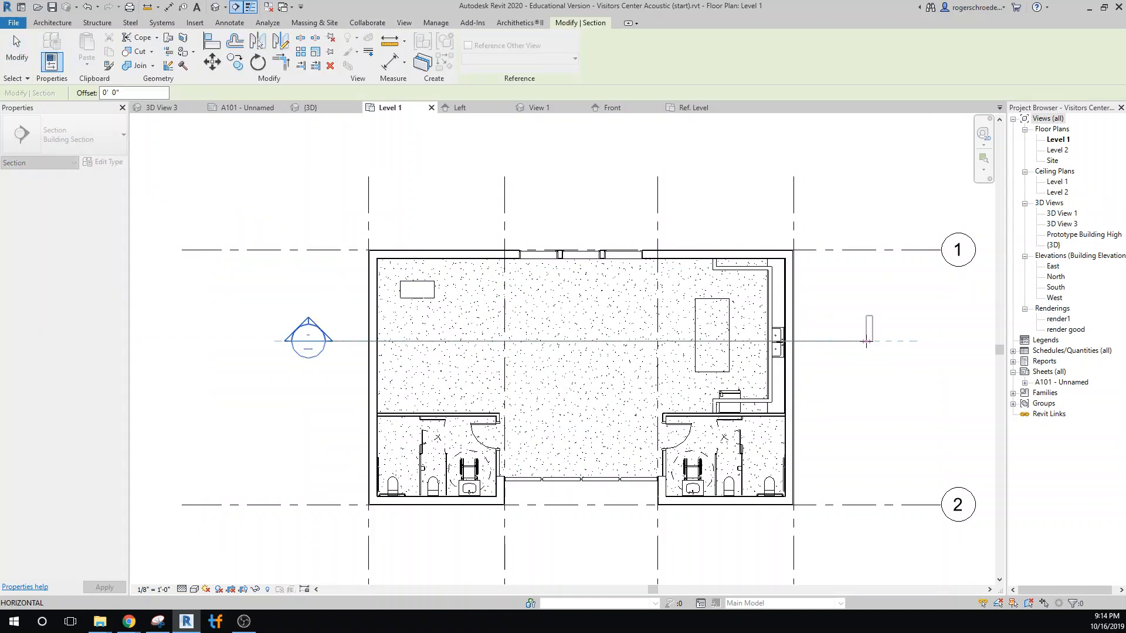
click(867, 341)
key(Escape)
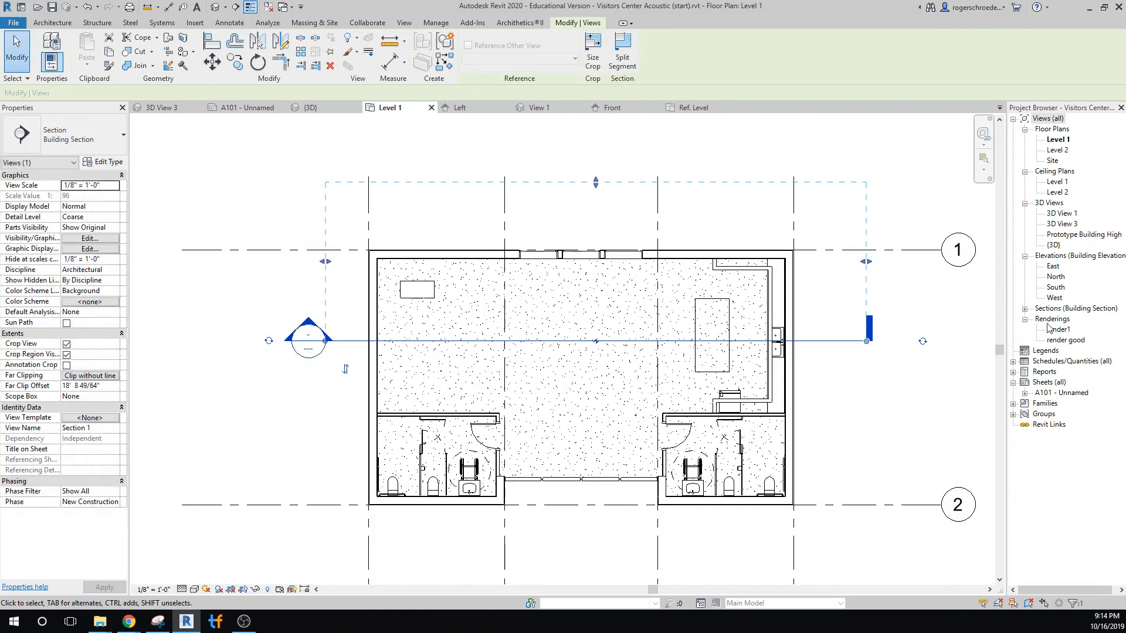
click(1025, 309)
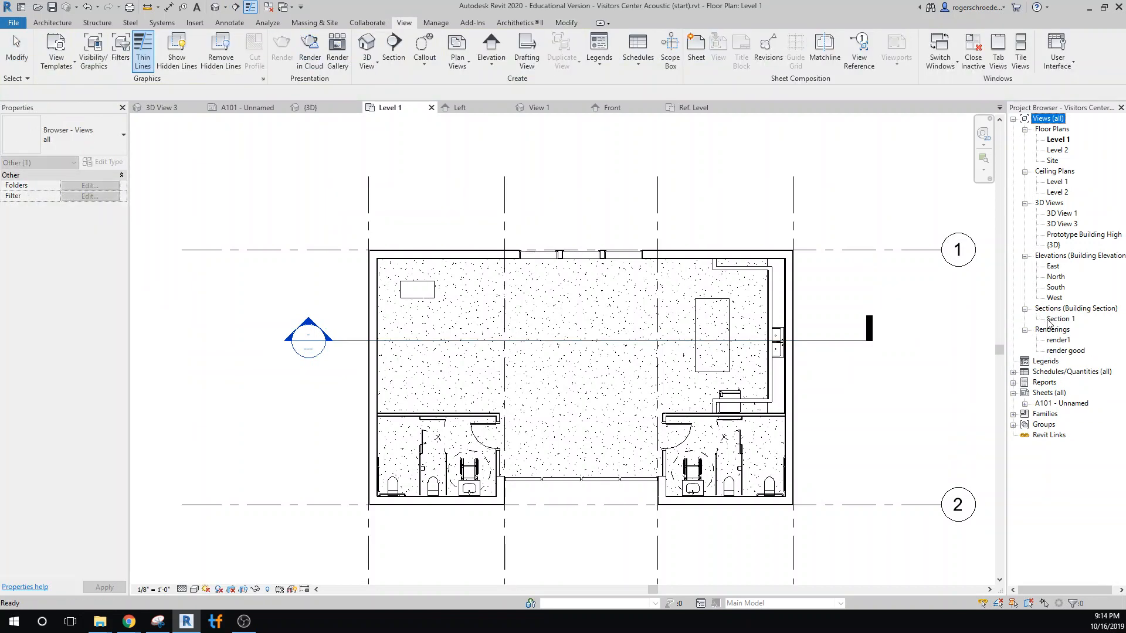
double_click(1058, 319)
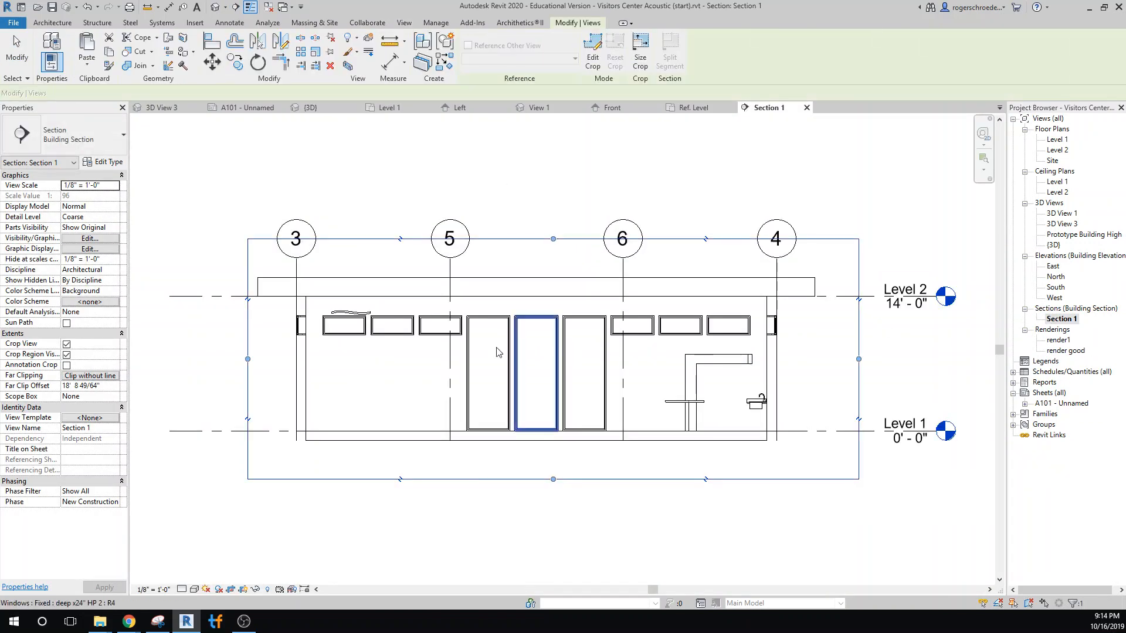
Open the placed acoustic tile's family for editing from Section 1 and show its Front elevation.
scroll(345, 345, up, 2)
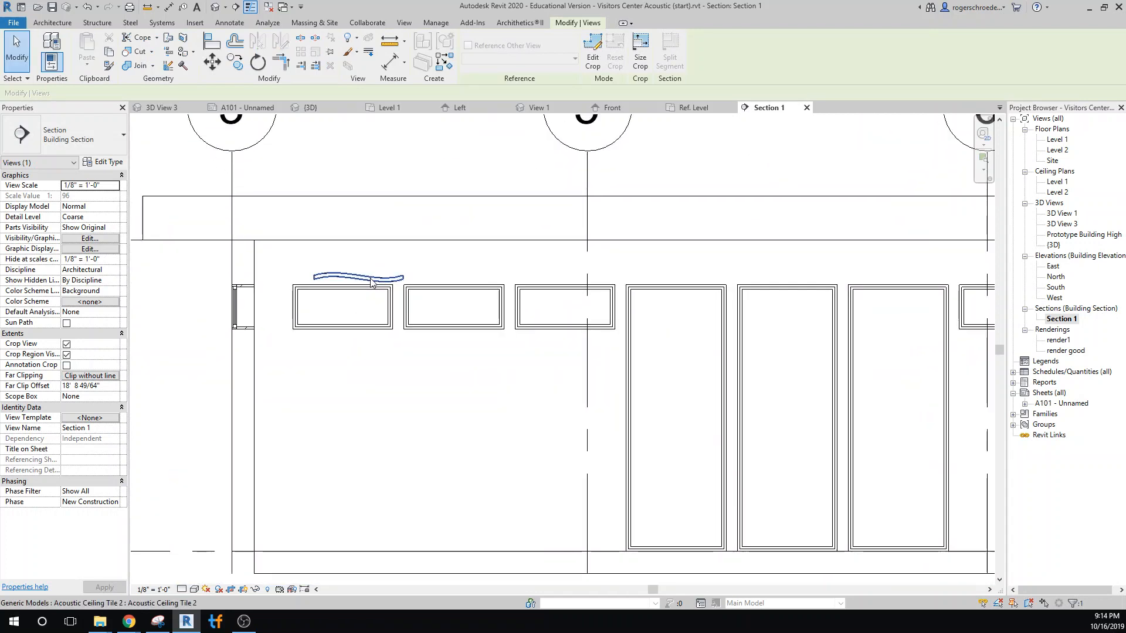
click(371, 281)
click(473, 52)
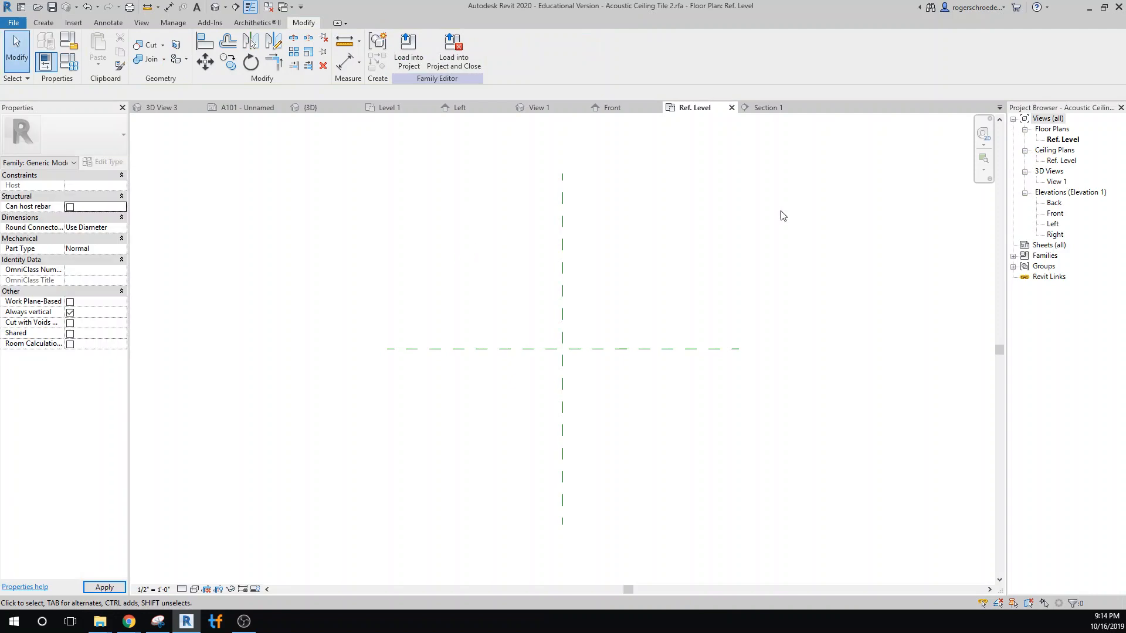
click(1053, 213)
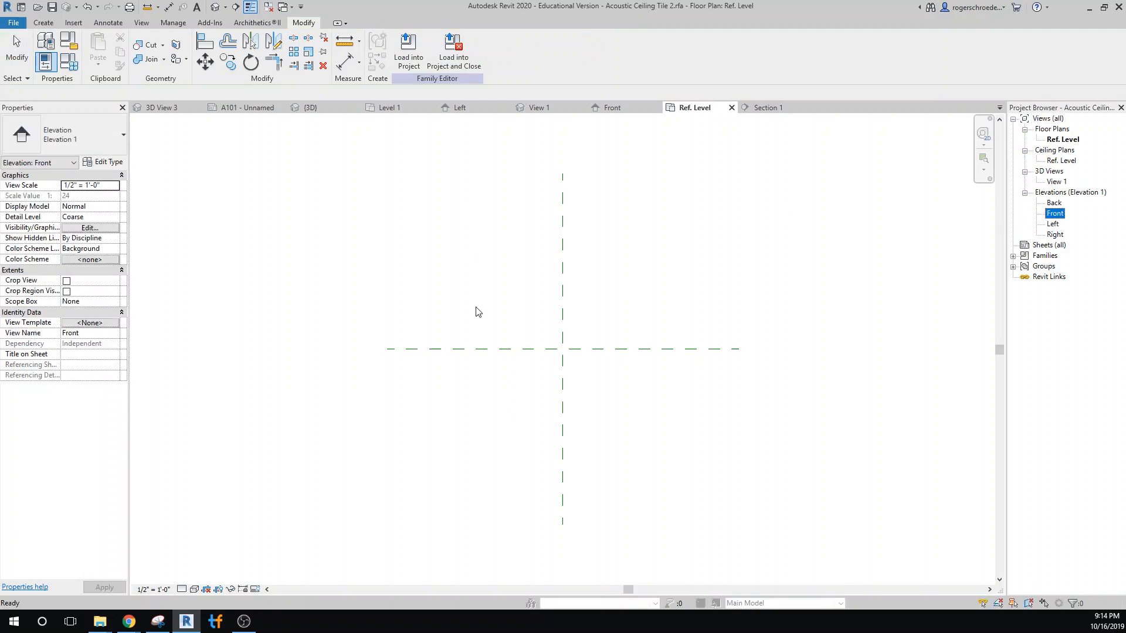
double_click(1054, 214)
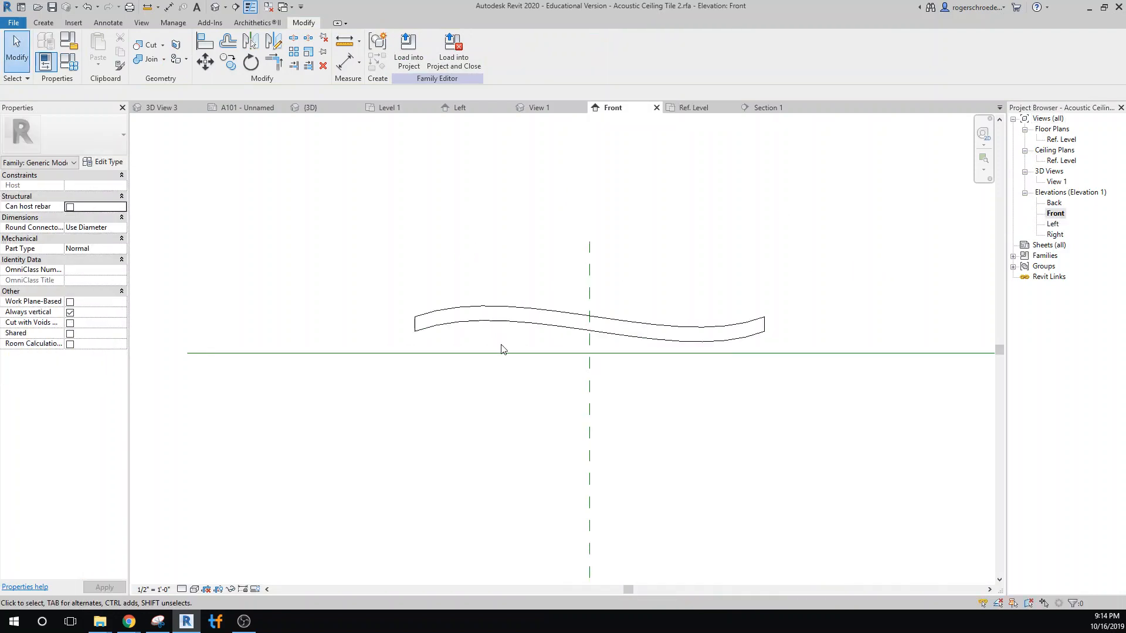
Move the wavy tile extrusion straight up by about 4 inches in the Front elevation.
drag(360, 276, 799, 355)
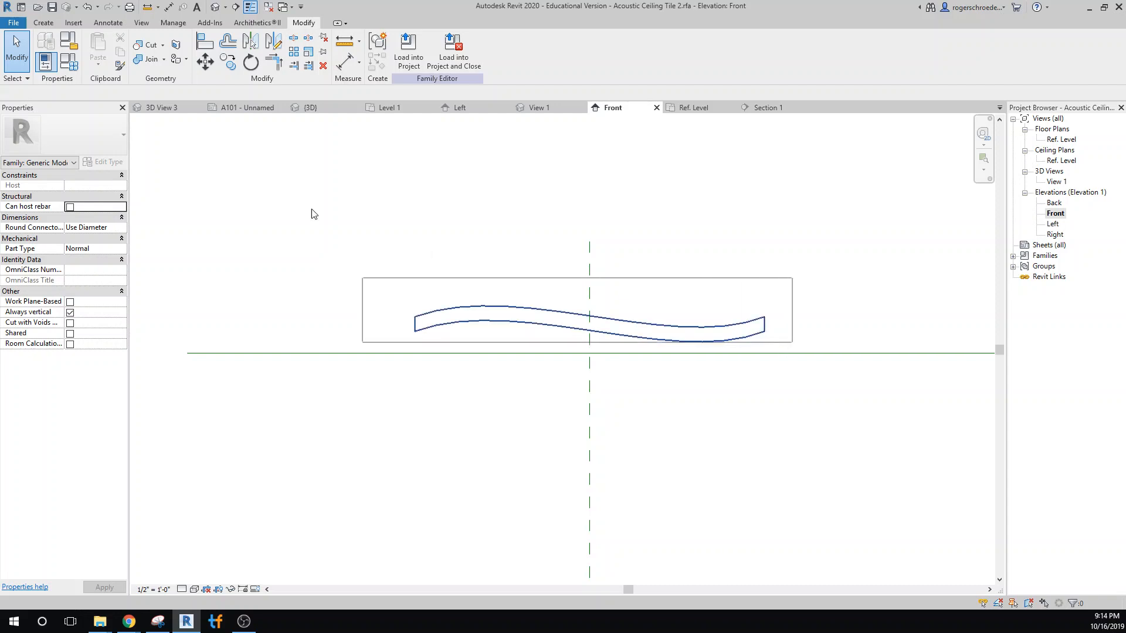
click(205, 62)
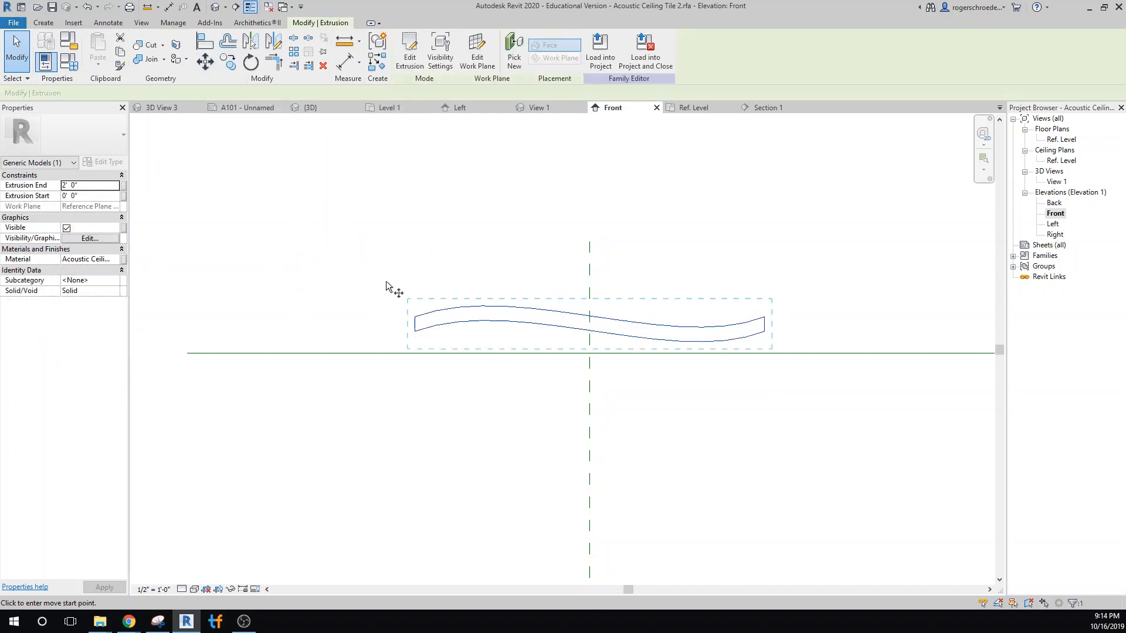
click(414, 317)
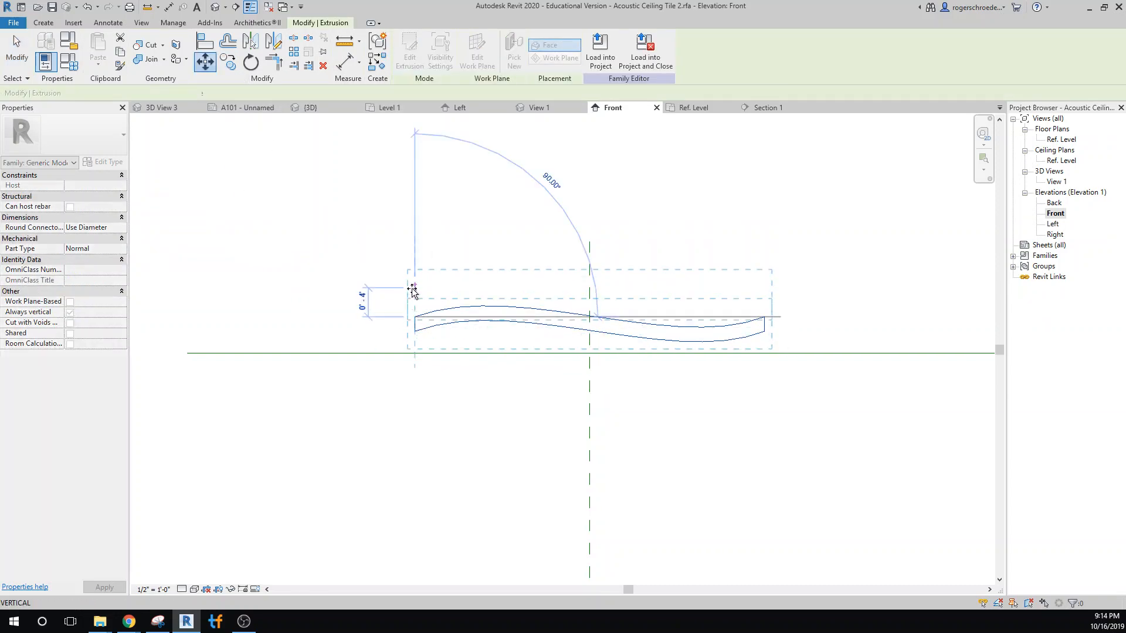
click(413, 288)
Reload the edited tile family into the Visitors Center project, overwriting the existing version.
click(597, 63)
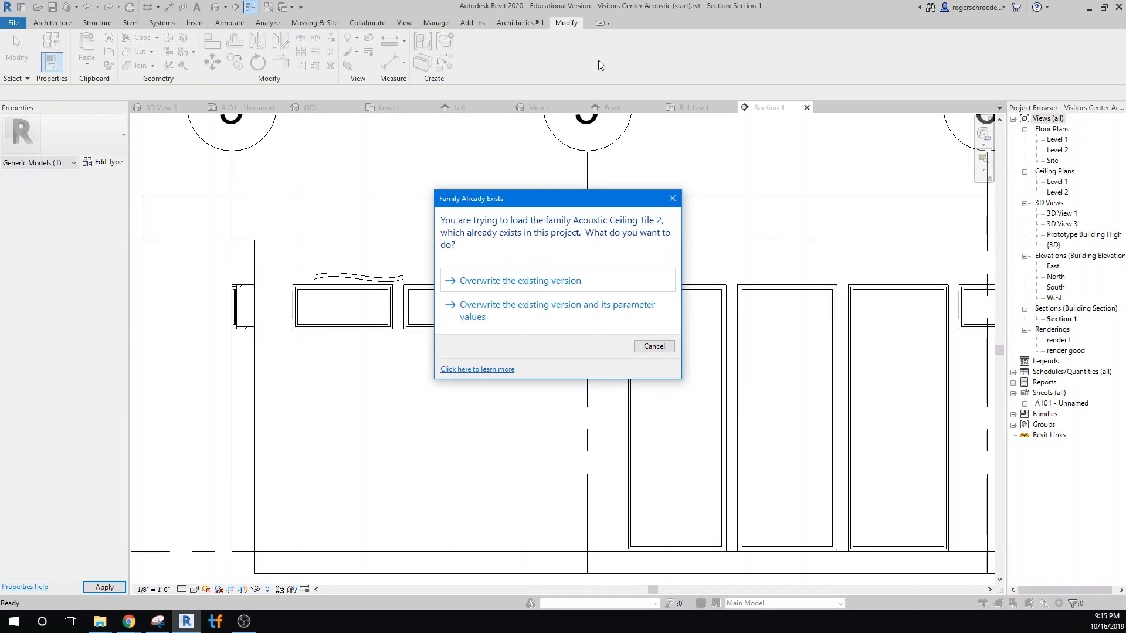
click(559, 282)
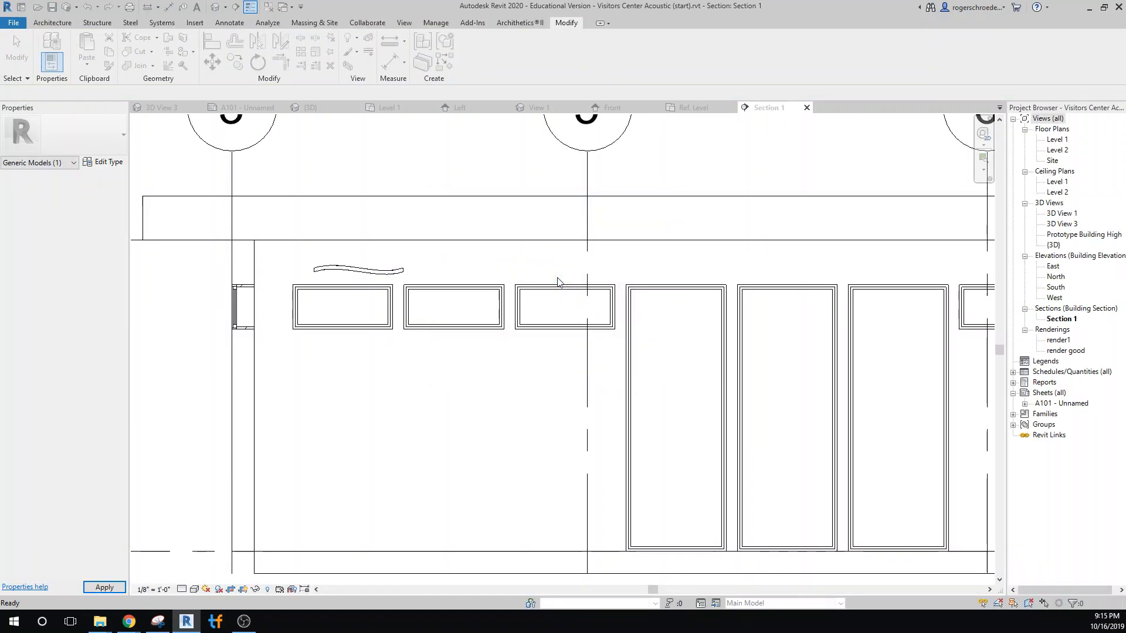
click(782, 135)
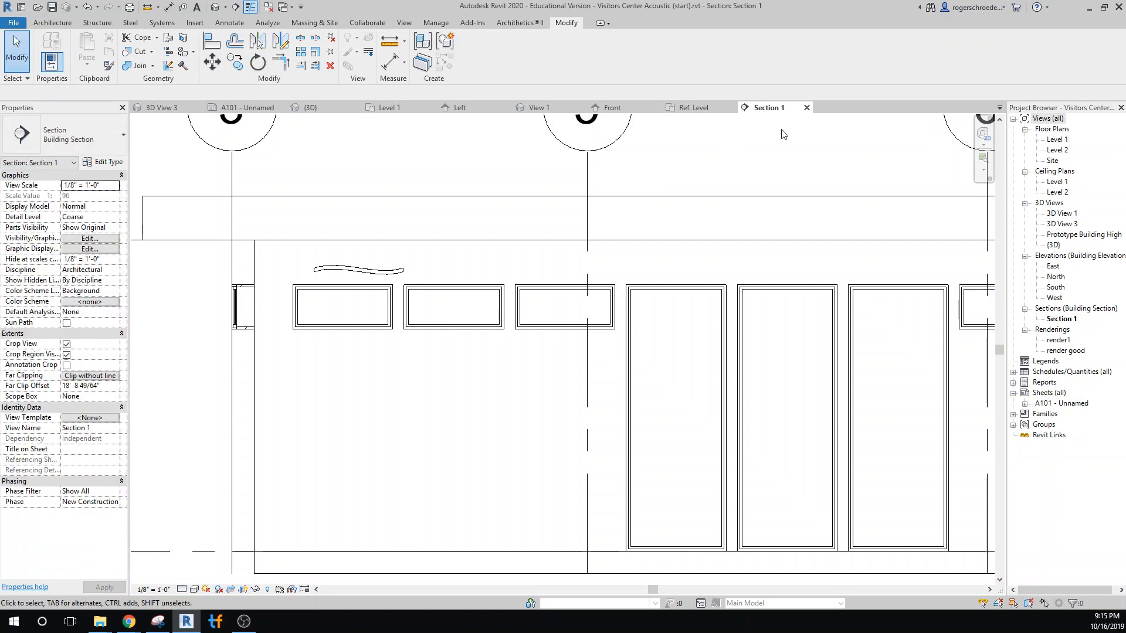
In the Level 1 plan, copy the acoustic tile seven times end to end toward the right, forming a row of eight.
double_click(1065, 139)
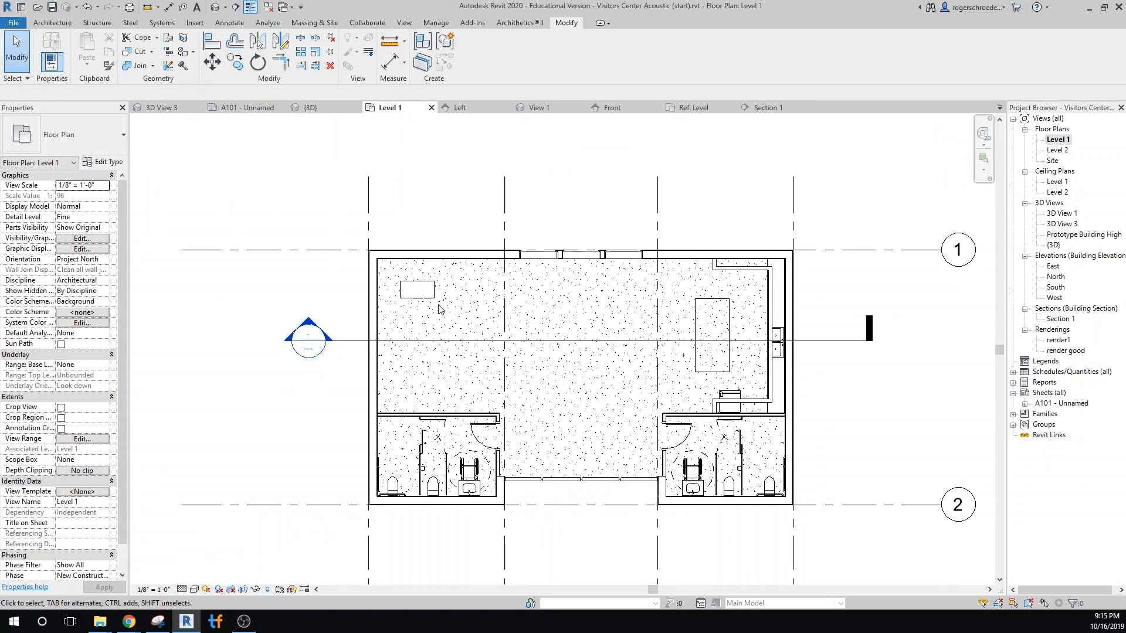
click(416, 293)
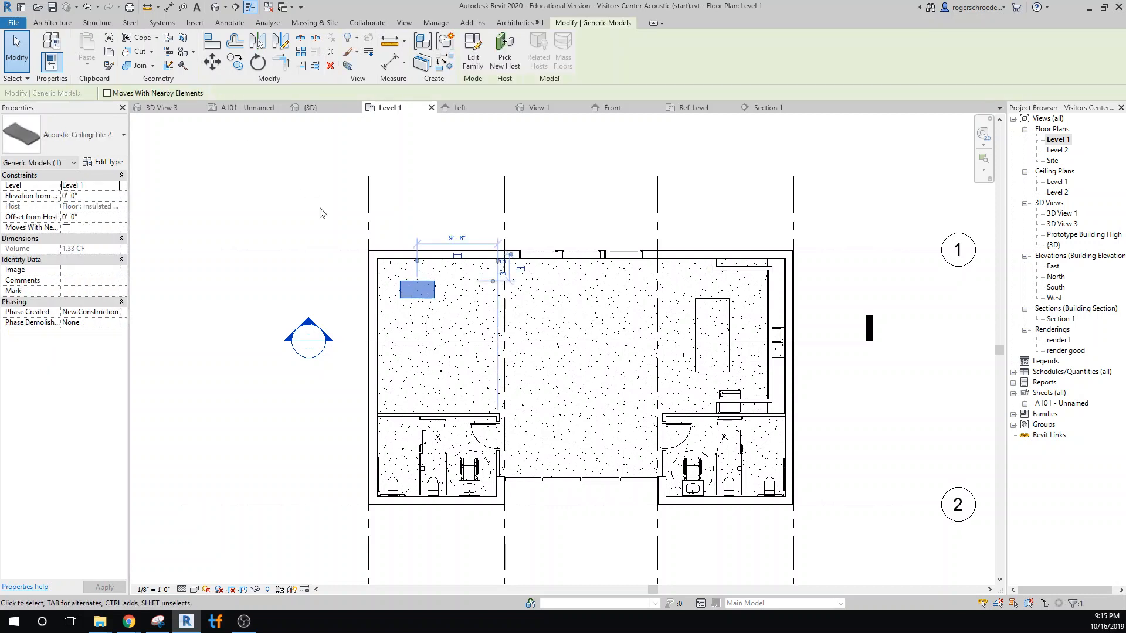
scroll(333, 253, up, 3)
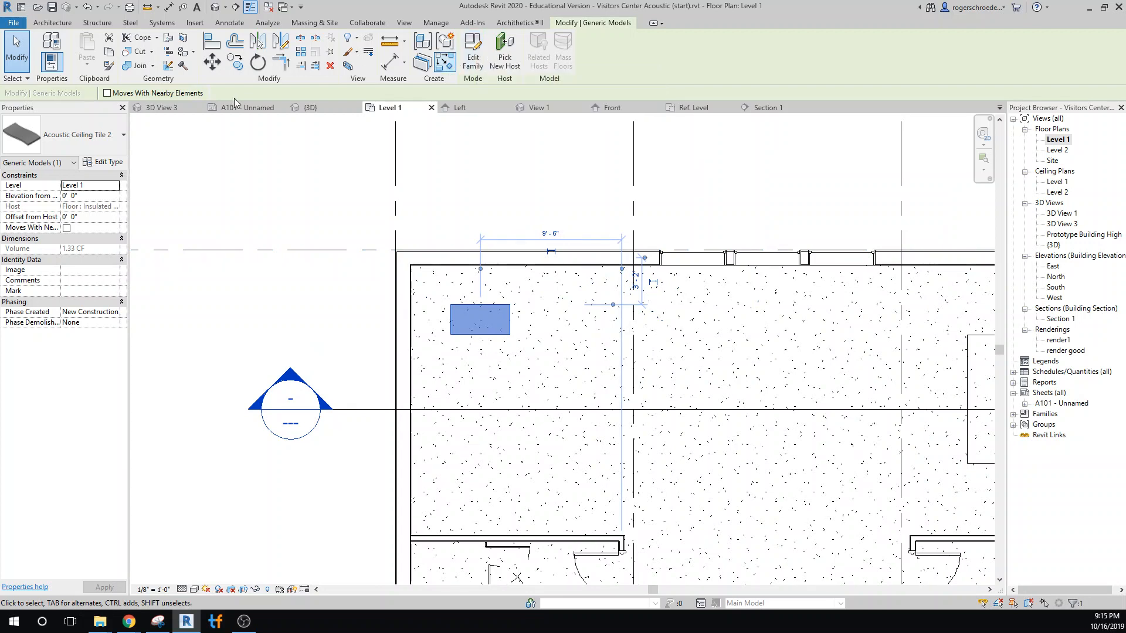
click(234, 63)
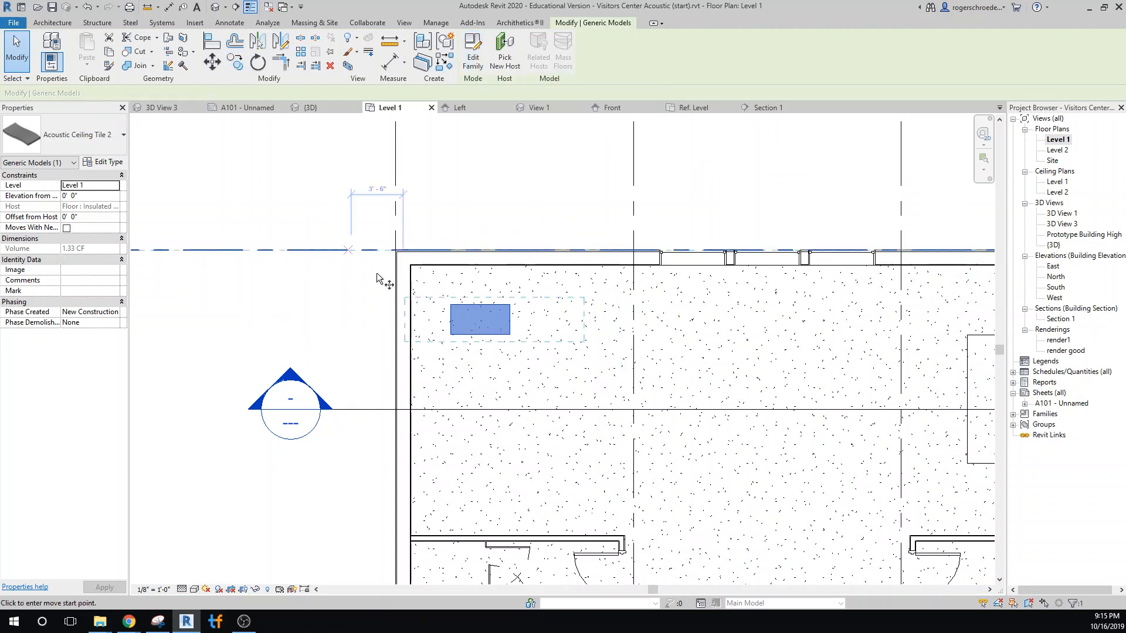
click(451, 306)
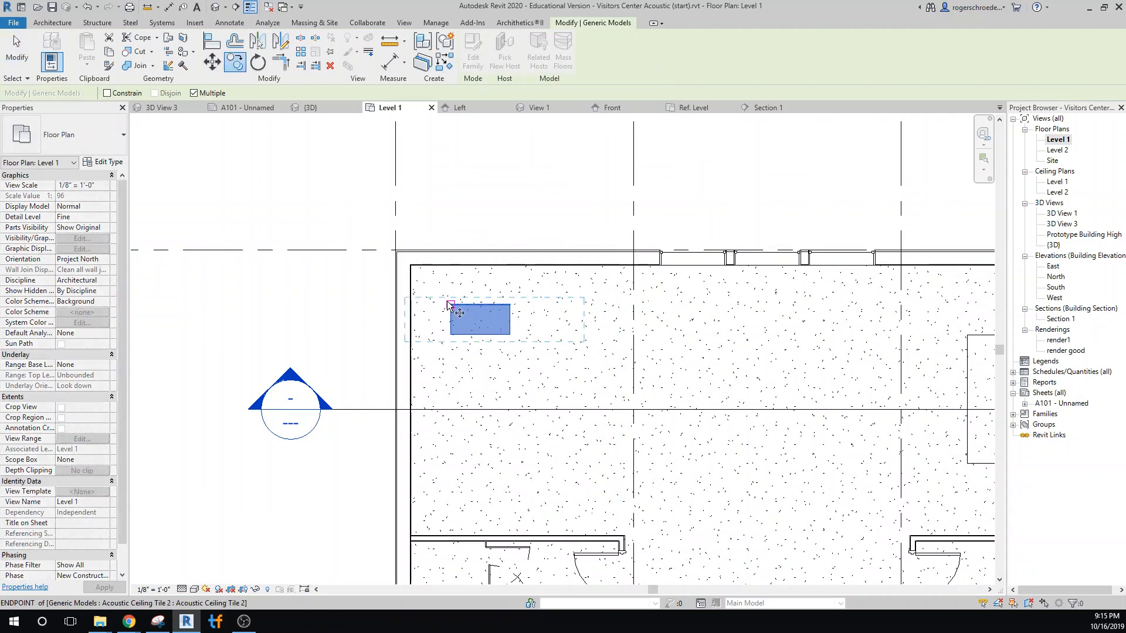
click(510, 304)
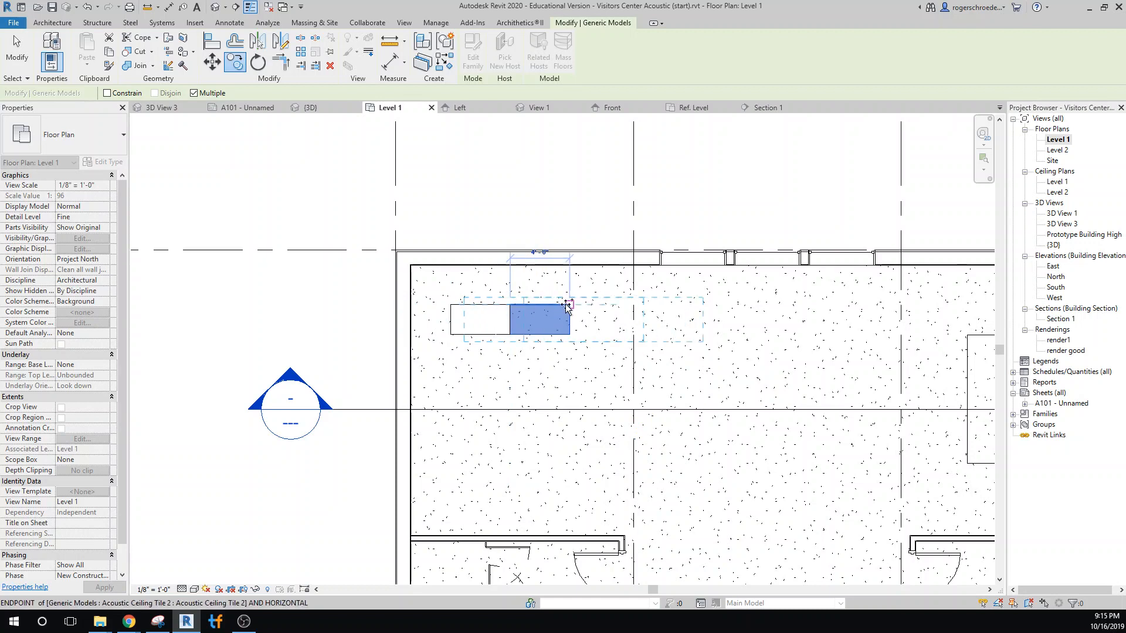
click(568, 305)
click(630, 305)
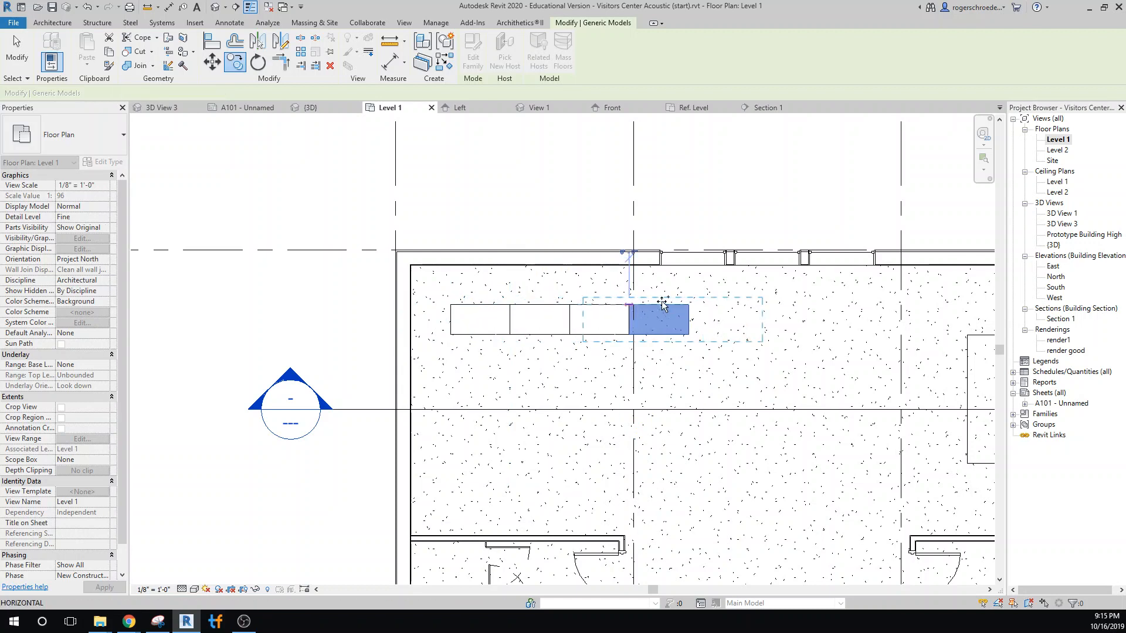
click(689, 300)
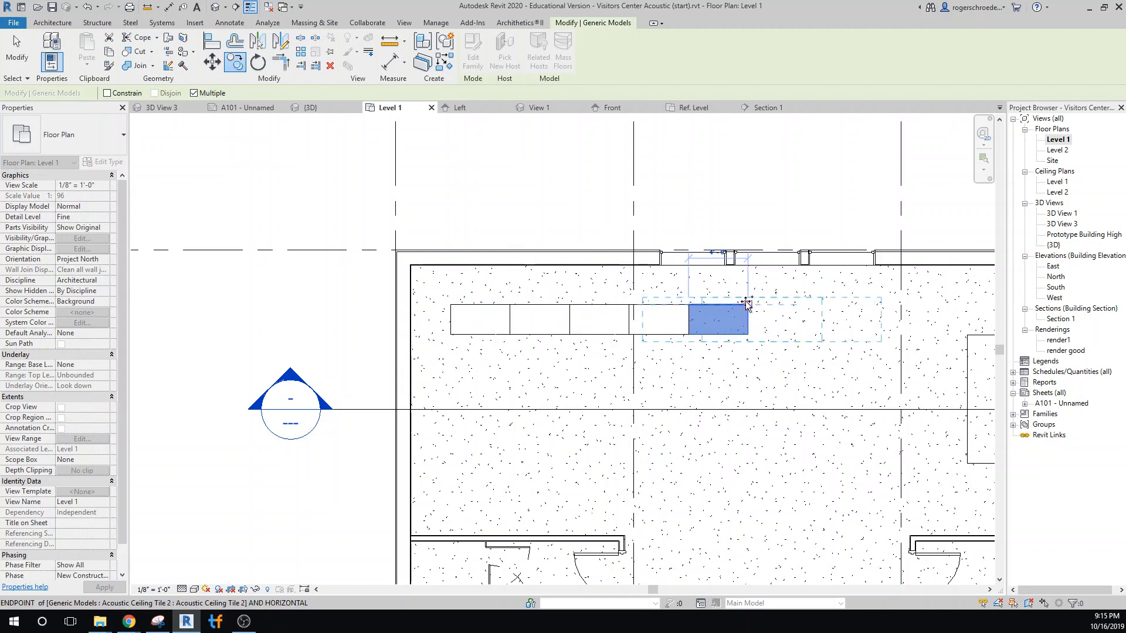
click(748, 303)
click(807, 305)
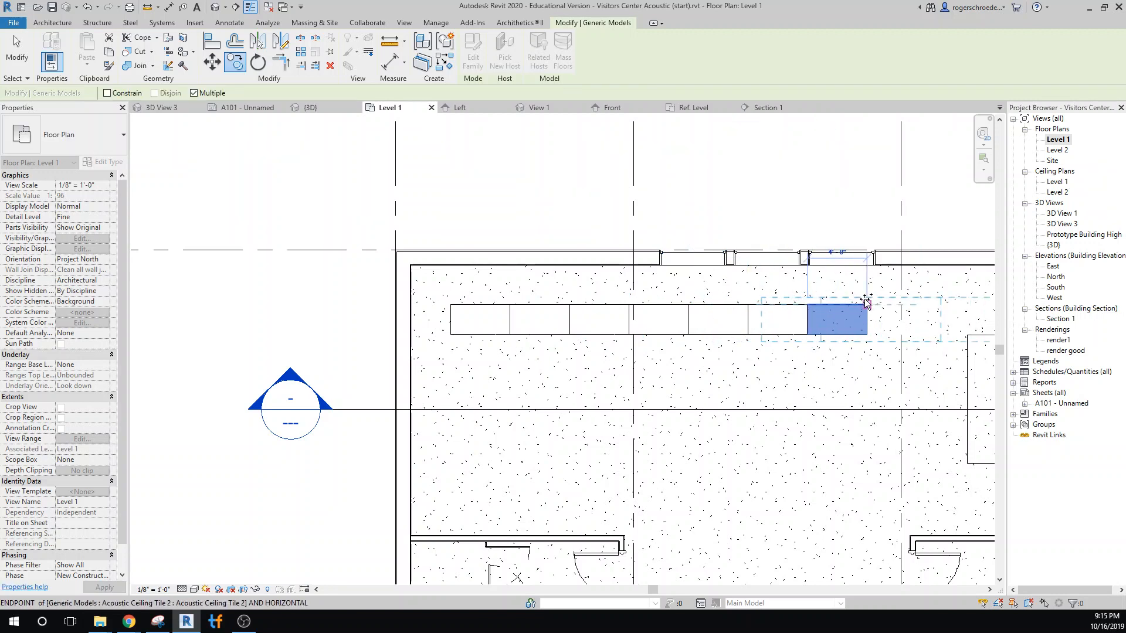
click(866, 305)
Try another tile copy just beyond the right end of the row, and undo it.
scroll(906, 318, down, 2)
scroll(669, 333, up, 2)
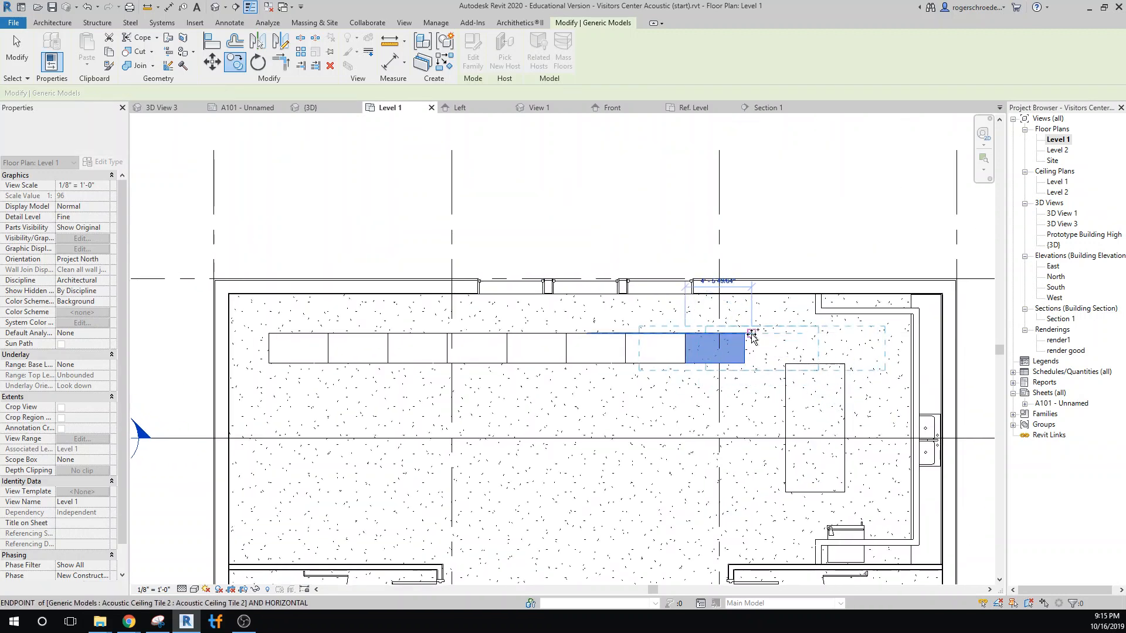
click(751, 334)
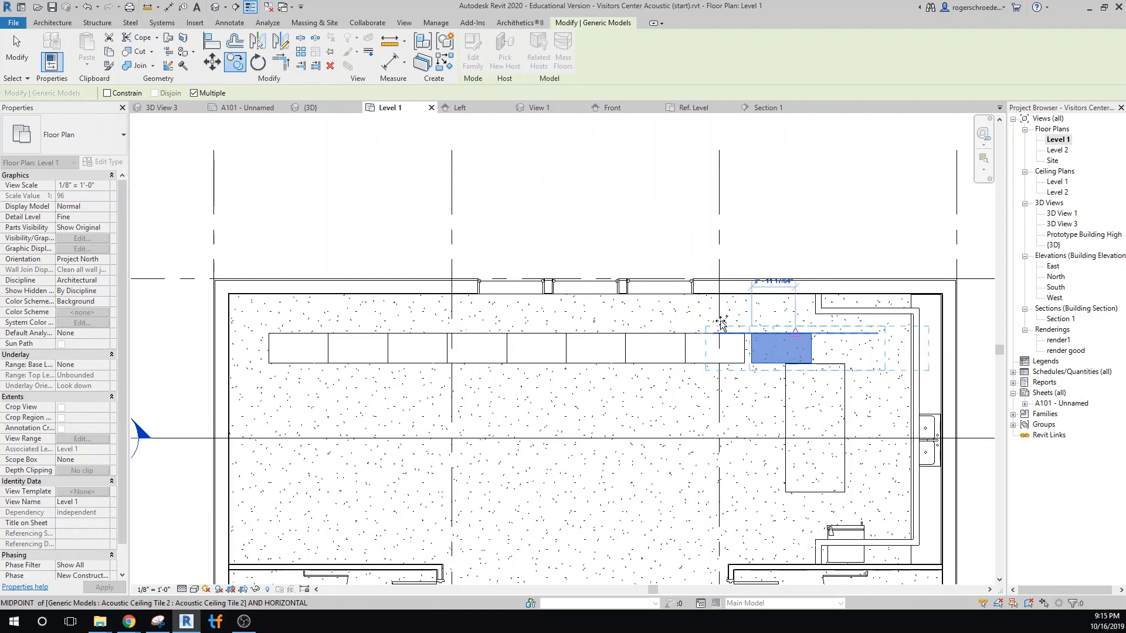
key(ctrl+z)
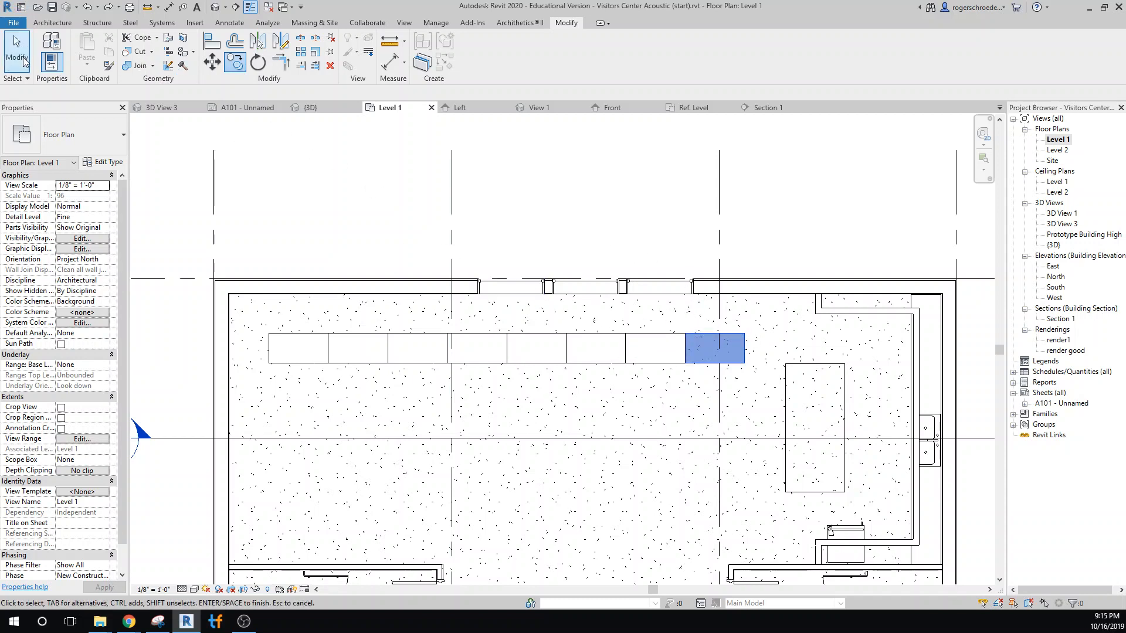
Copy the rightmost tile end to end two more times to extend the row to ten tiles.
click(441, 239)
click(708, 343)
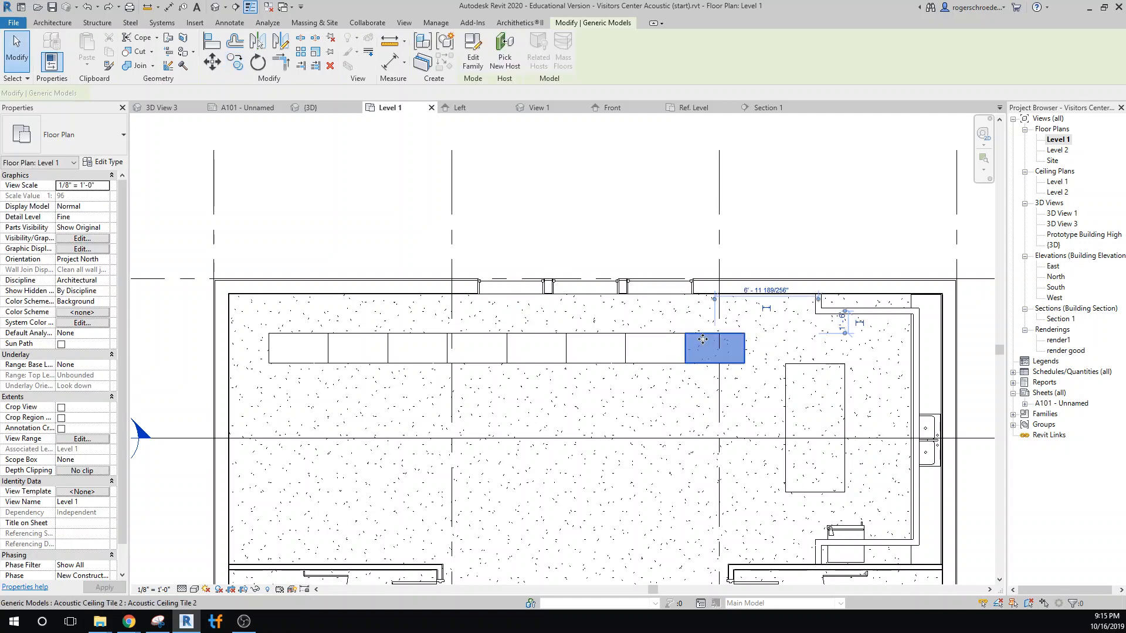
click(234, 62)
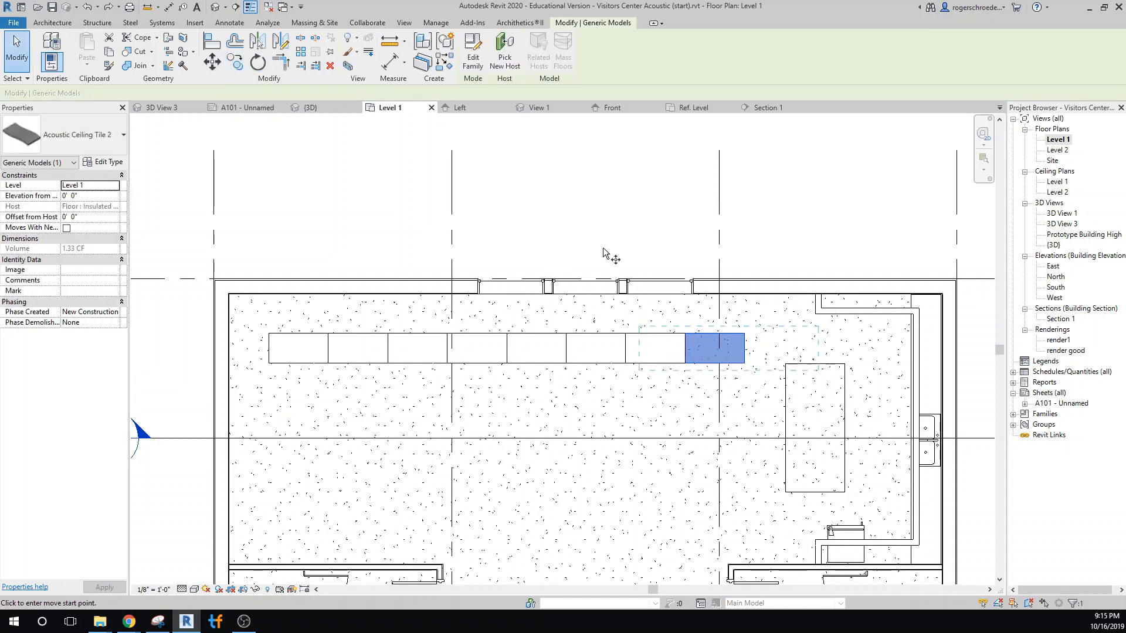
click(682, 338)
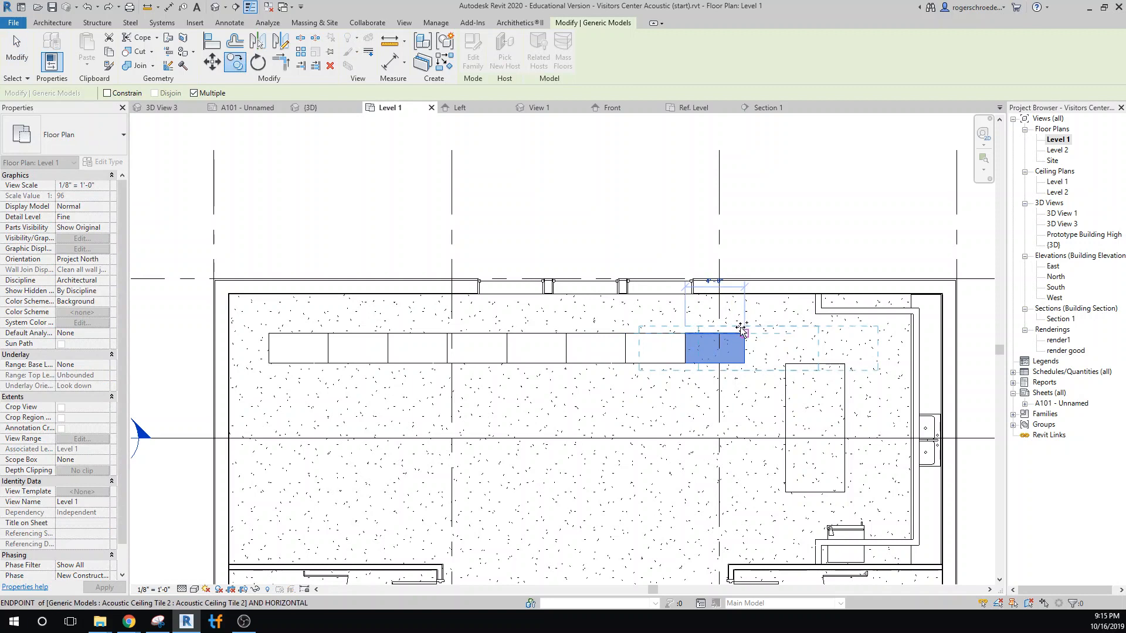
click(800, 328)
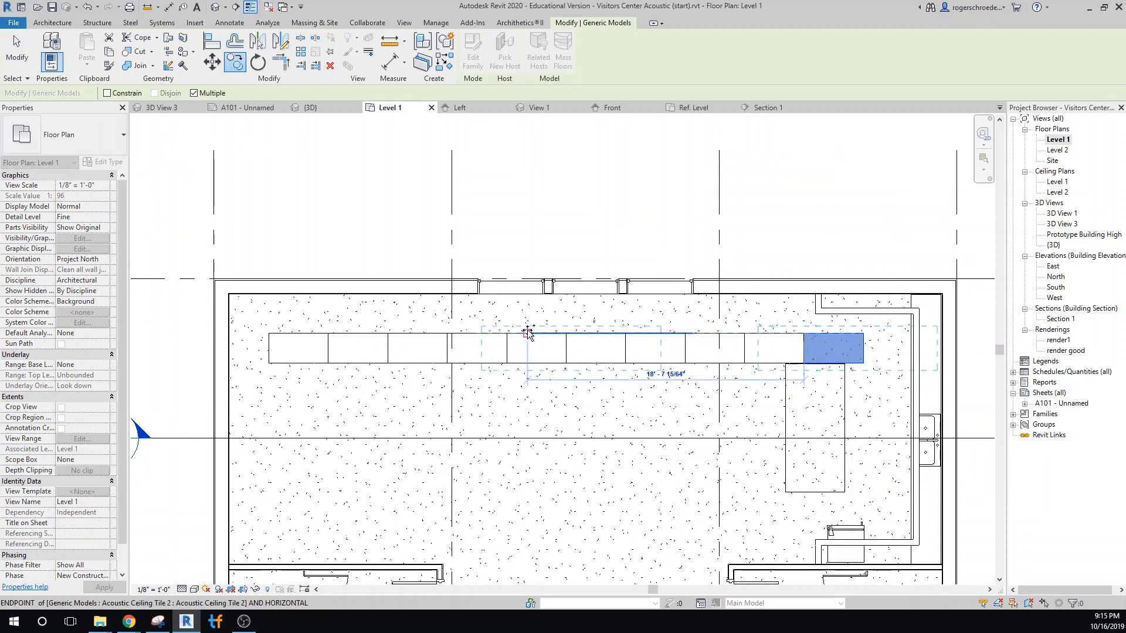
Try one more tile copy against the right-hand counter, and delete that overlapping tile.
click(858, 324)
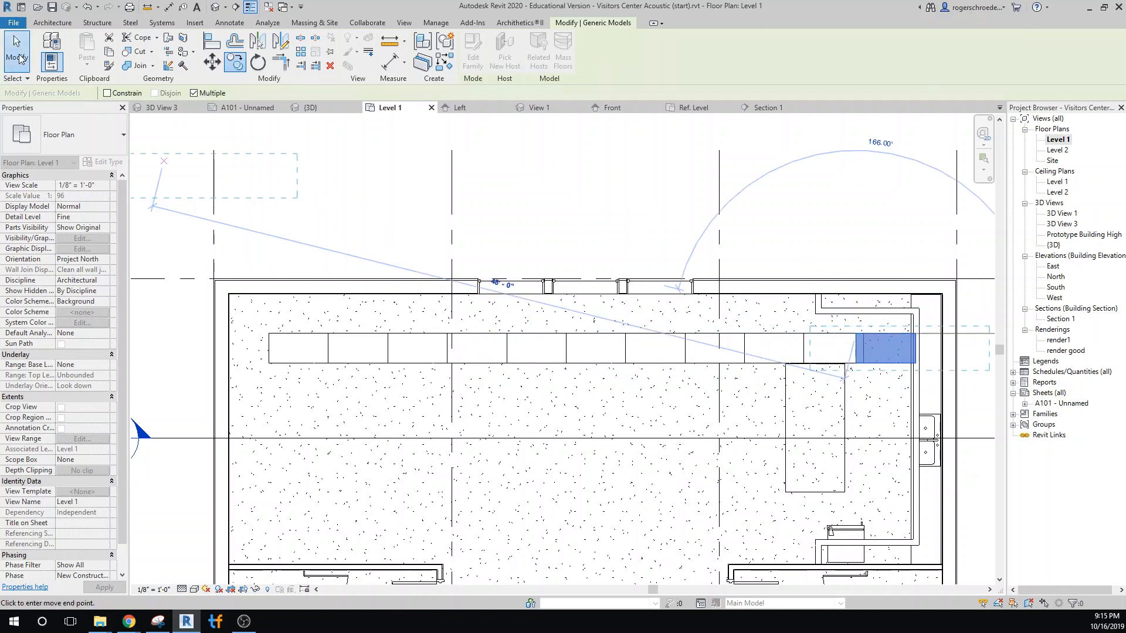
click(15, 52)
drag(144, 321, 985, 388)
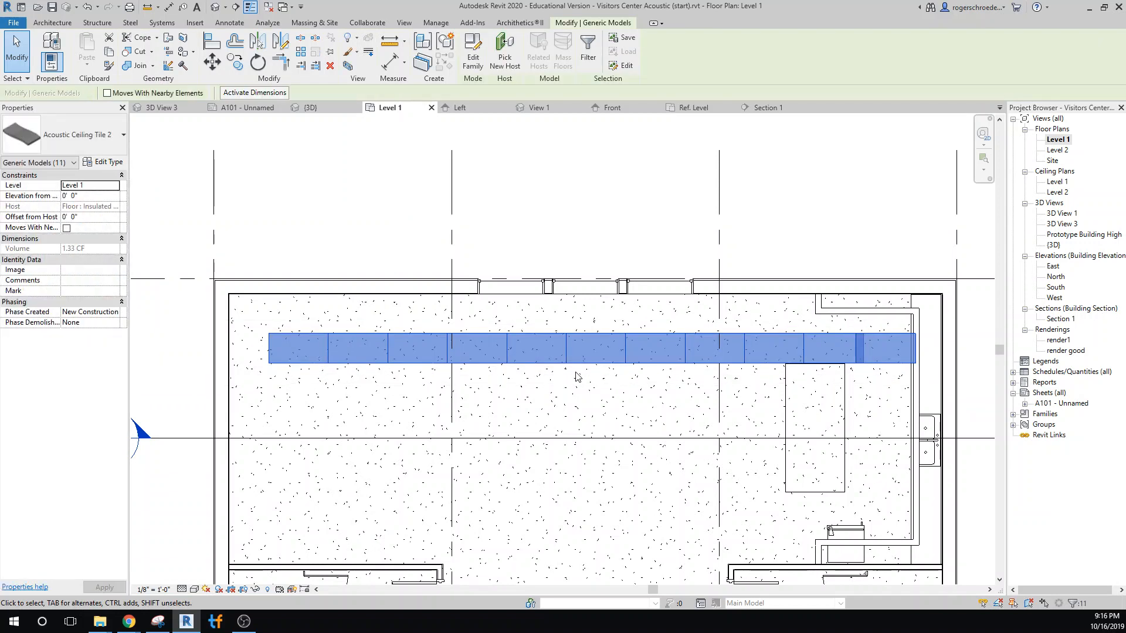
click(819, 266)
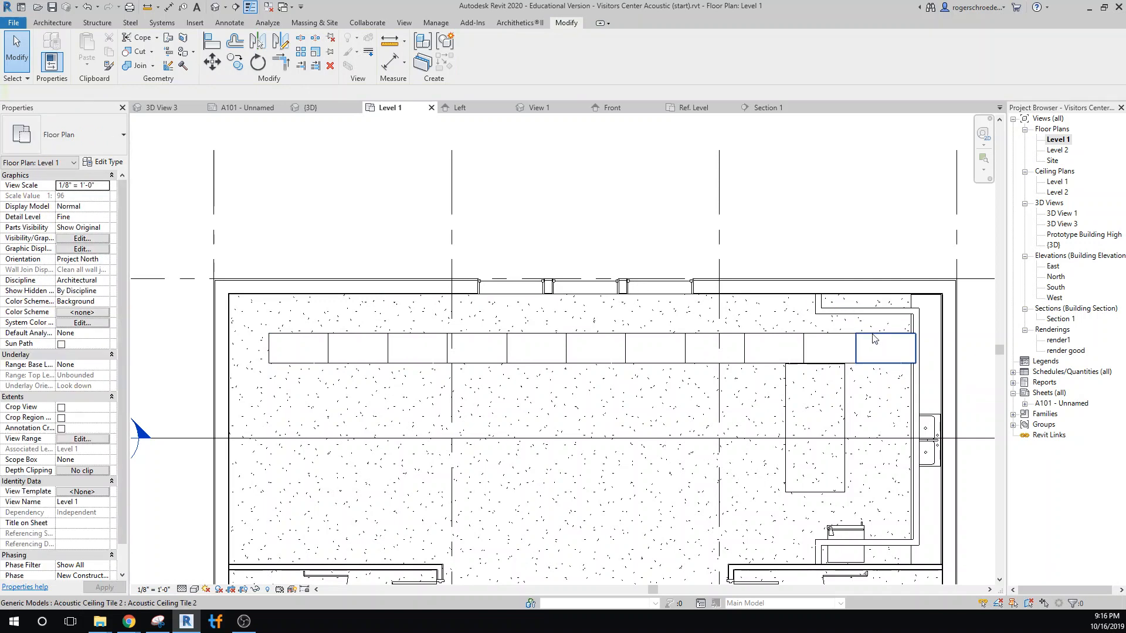
click(872, 338)
key(Delete)
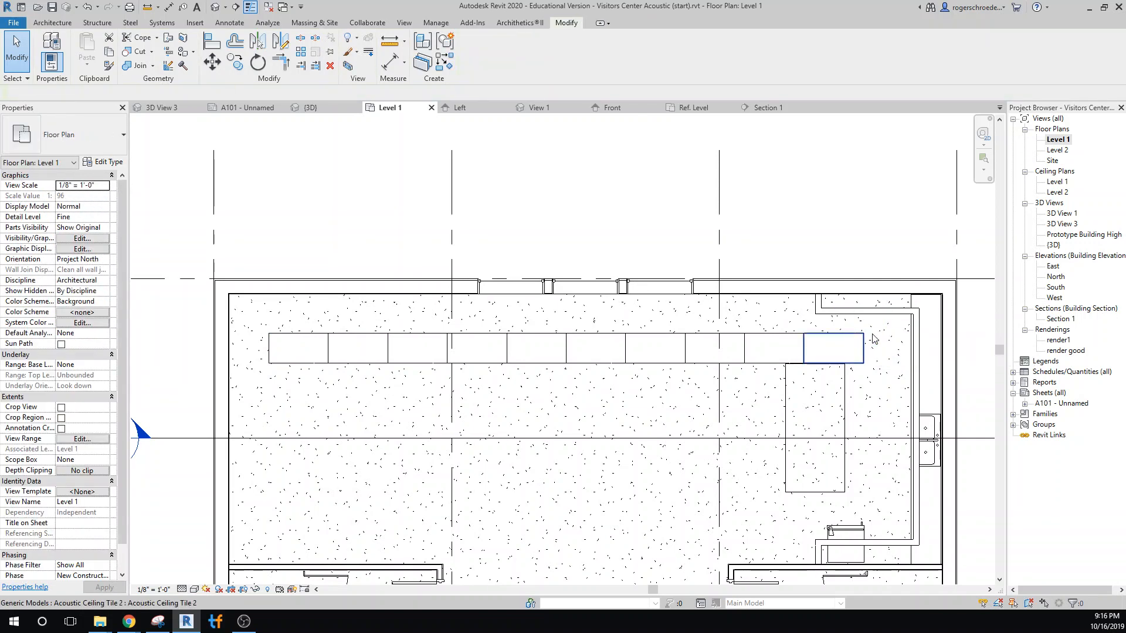
Copy the whole ten-tile row straight down twice in the Level 1 plan, spacing the copies 3'-6" apart.
drag(148, 315, 950, 386)
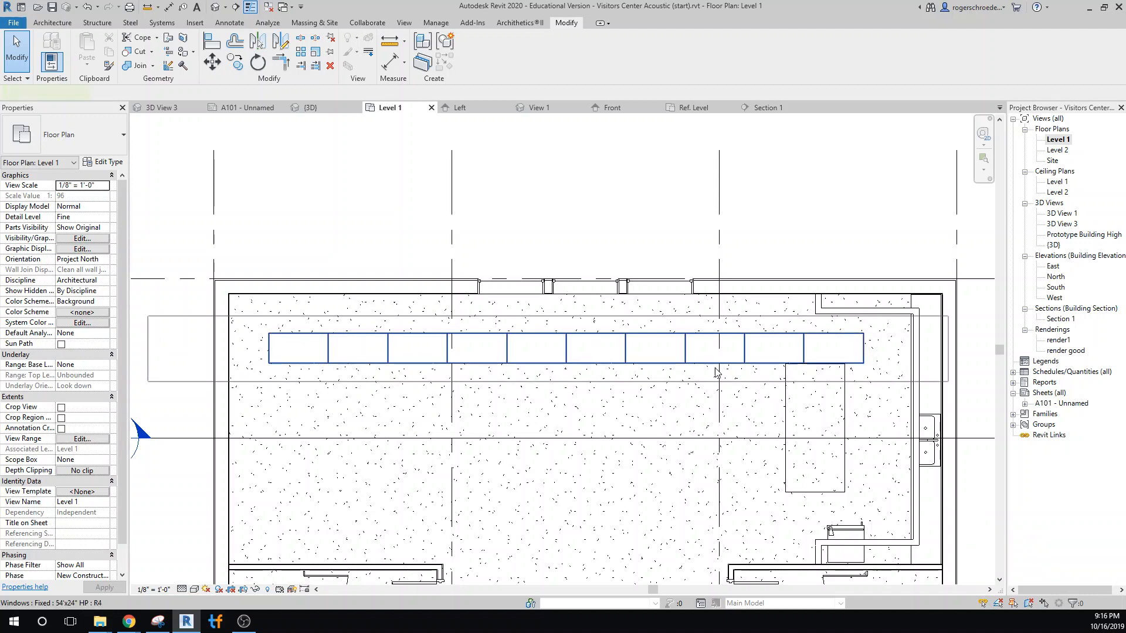
drag(715, 371, 717, 372)
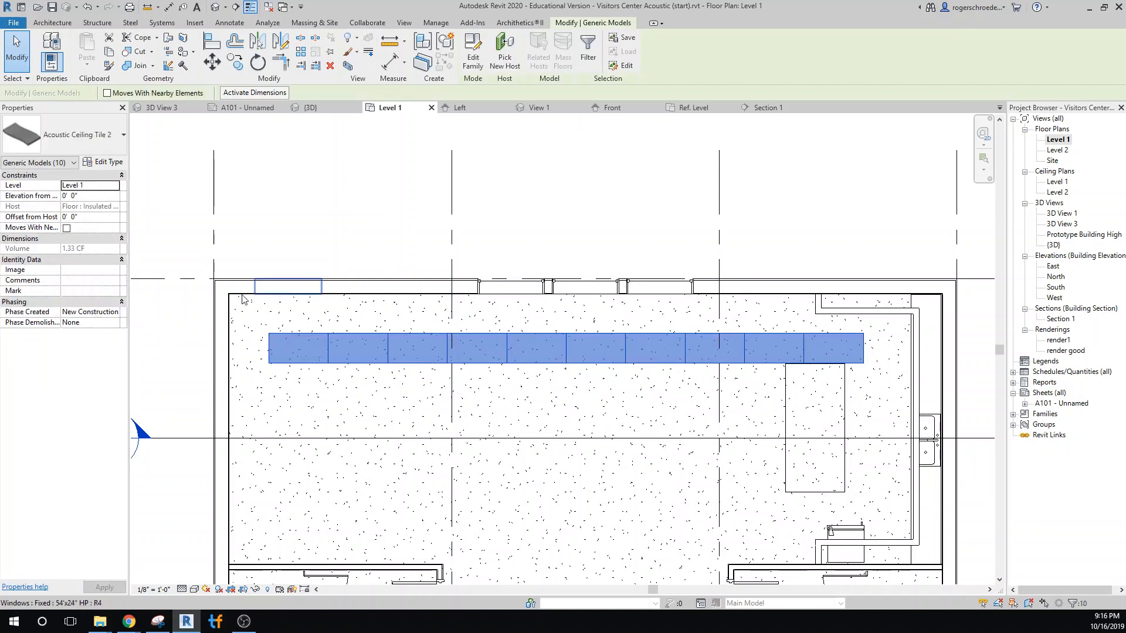
middle_drag(289, 350, 310, 253)
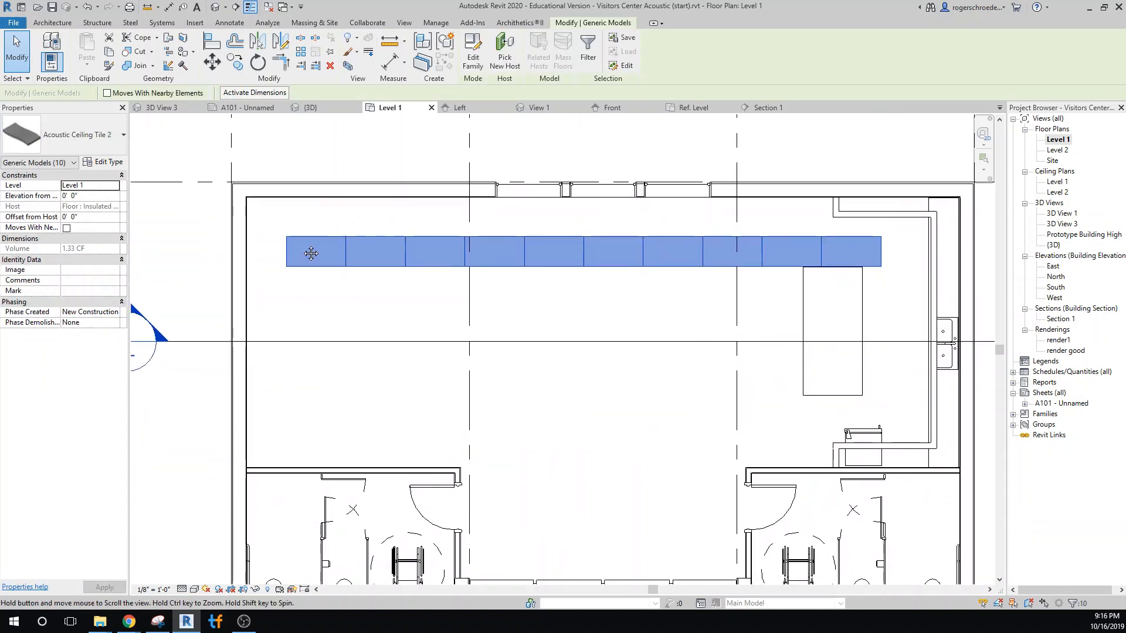
click(234, 62)
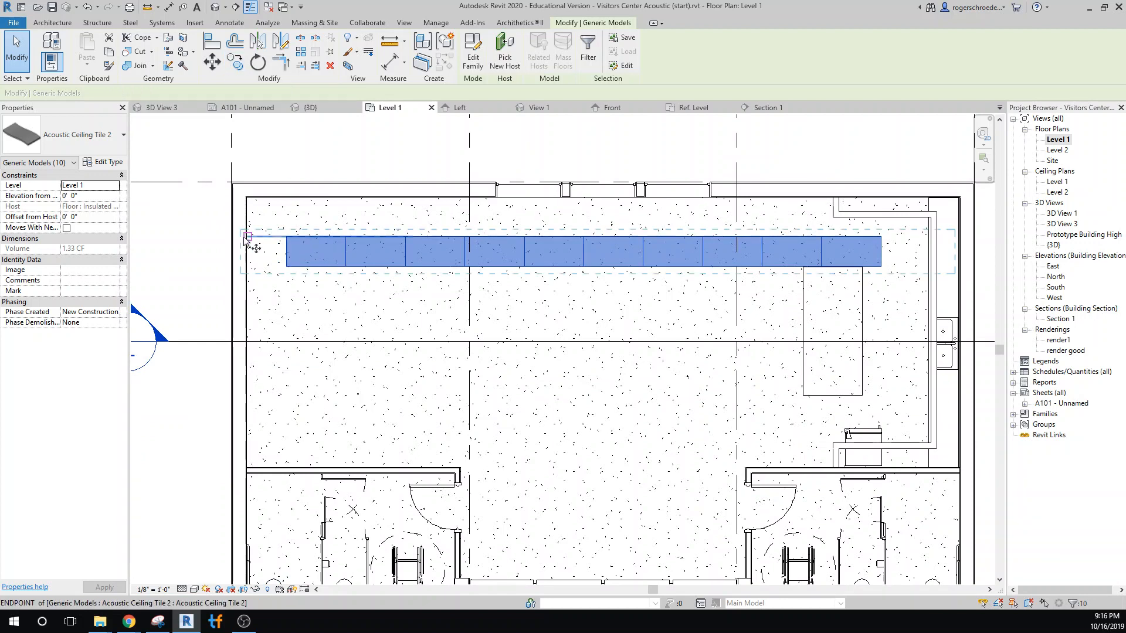
click(283, 238)
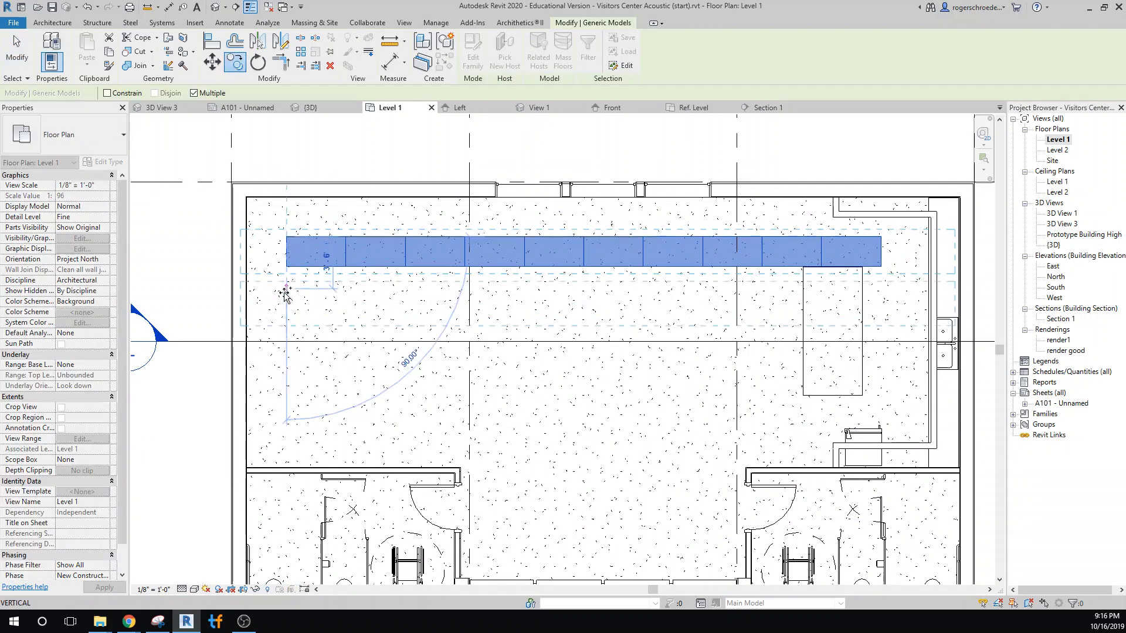
click(285, 288)
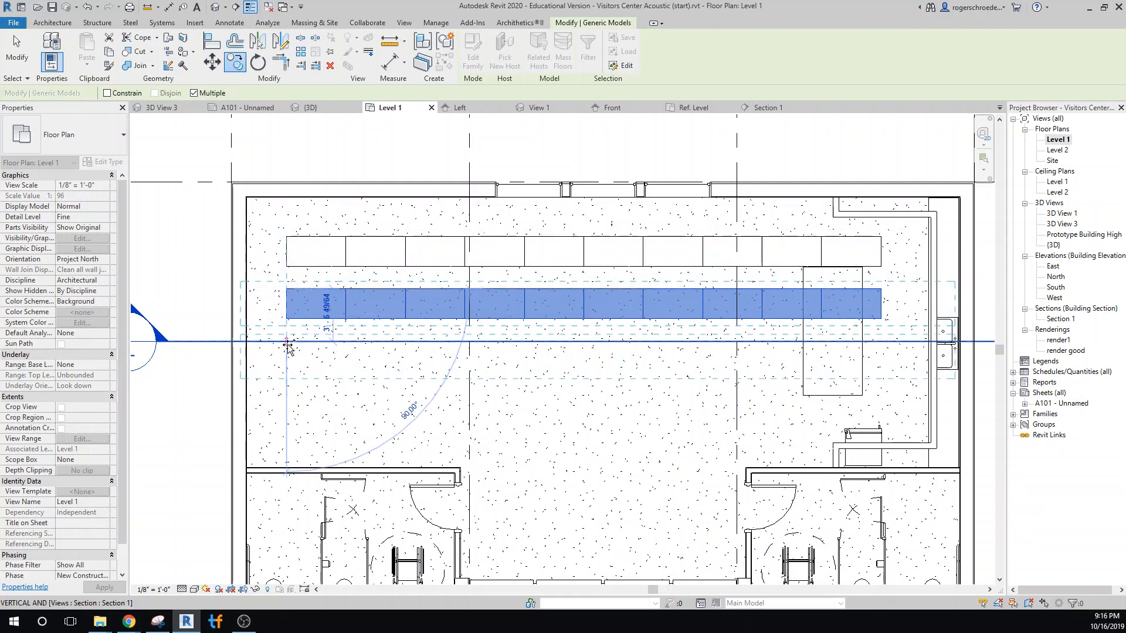
text(3'6)
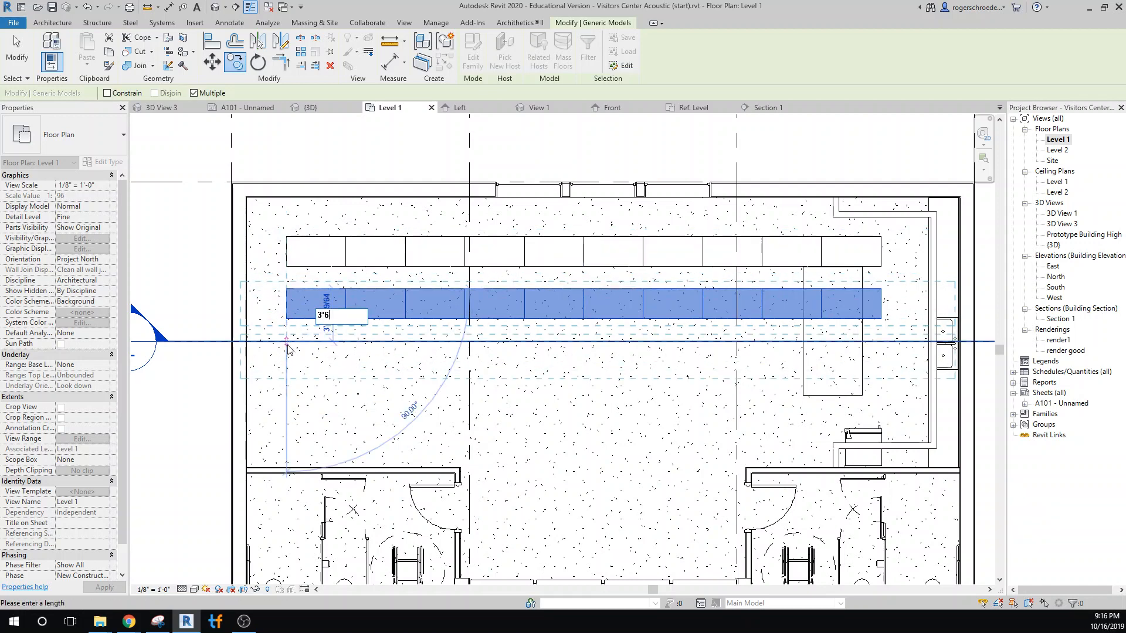
text(")
key(Return)
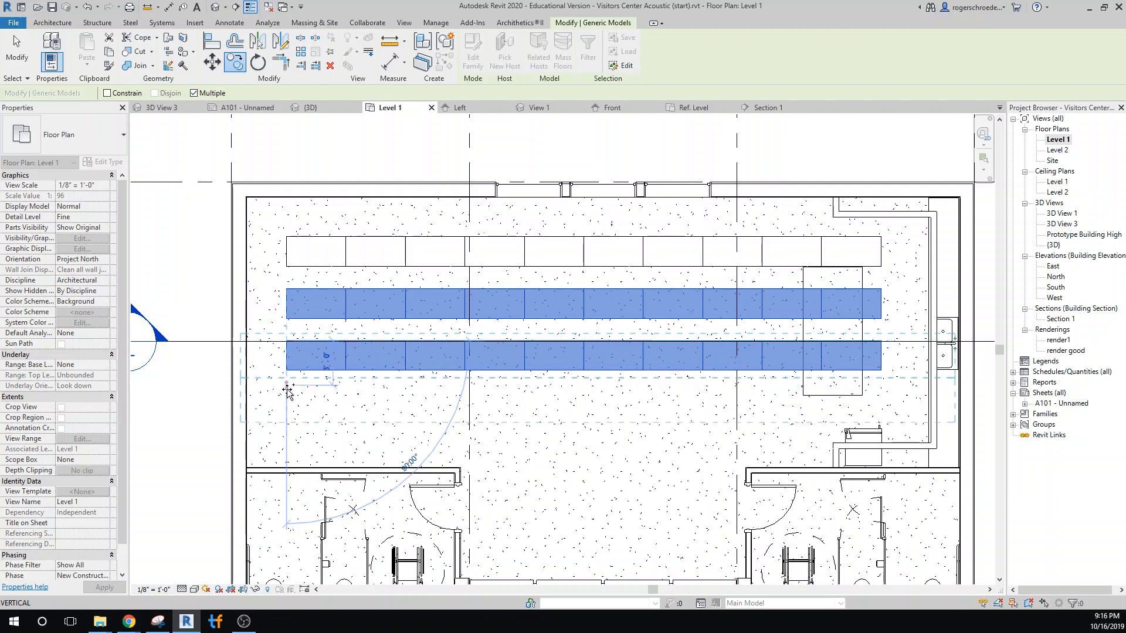
Add three more copies of the ten-tile row below at 3'-6" spacing, making six rows in total.
text(3)
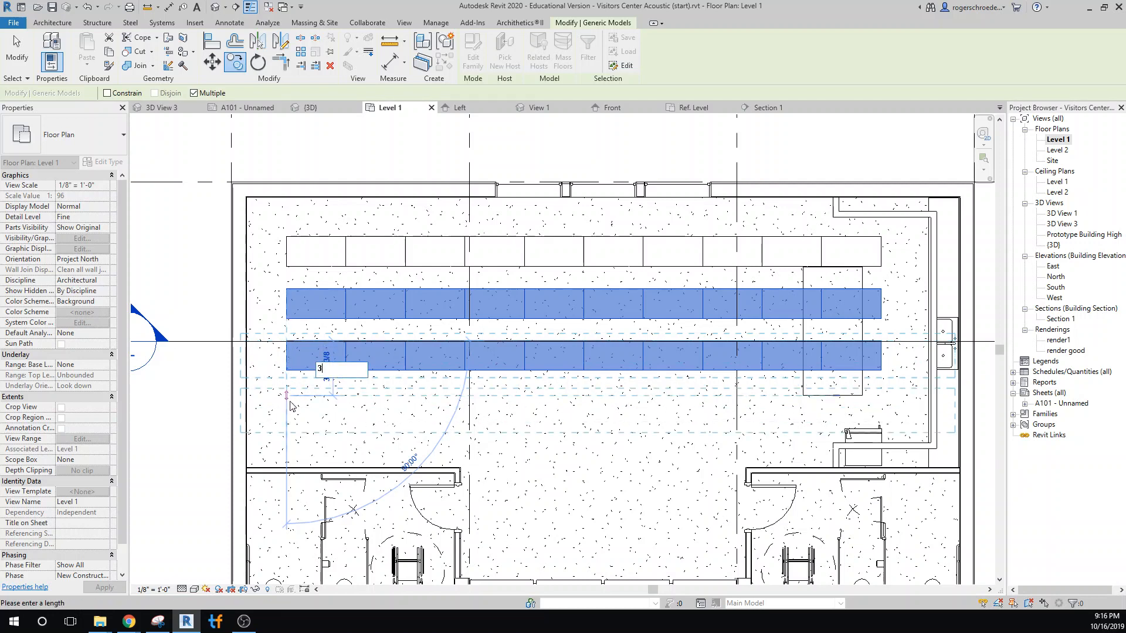
text('6")
key(Return)
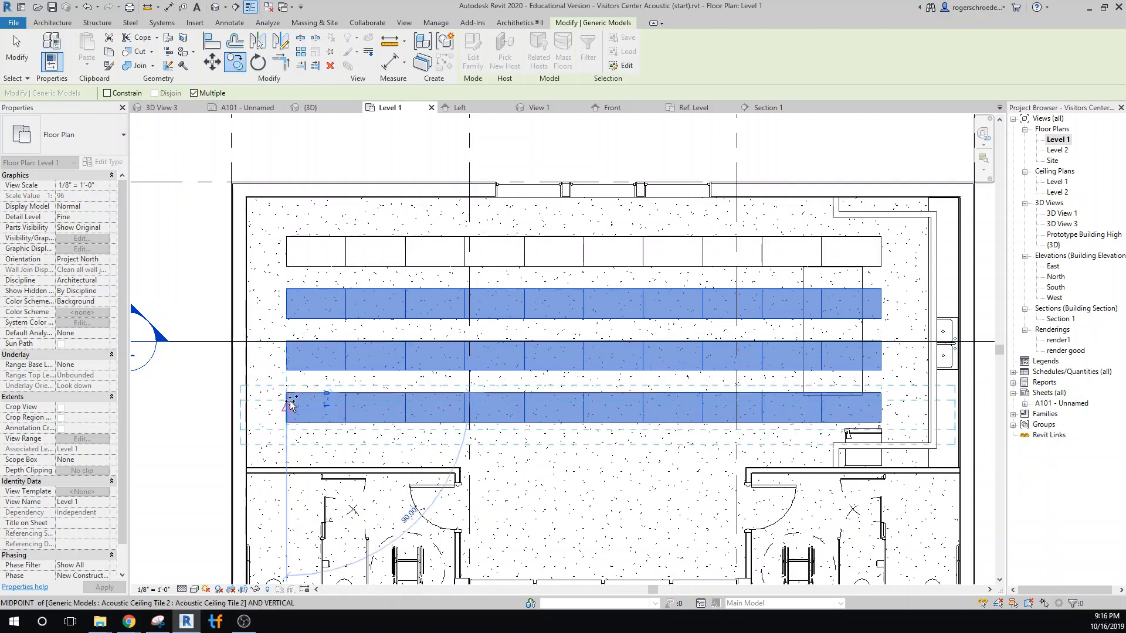
text(3)
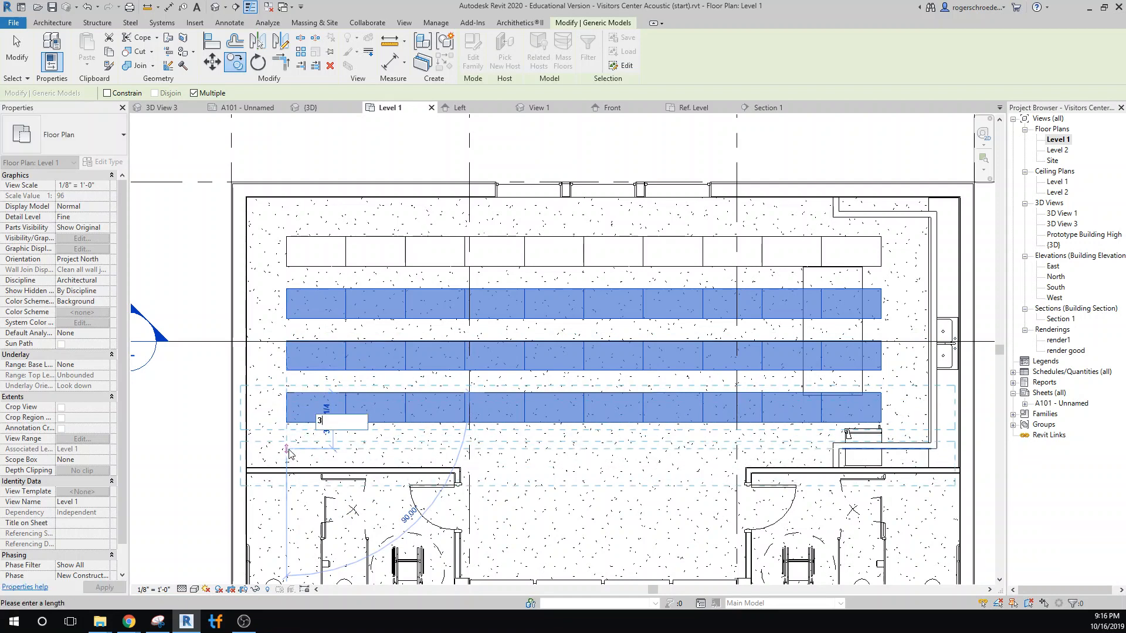
text('6")
key(Return)
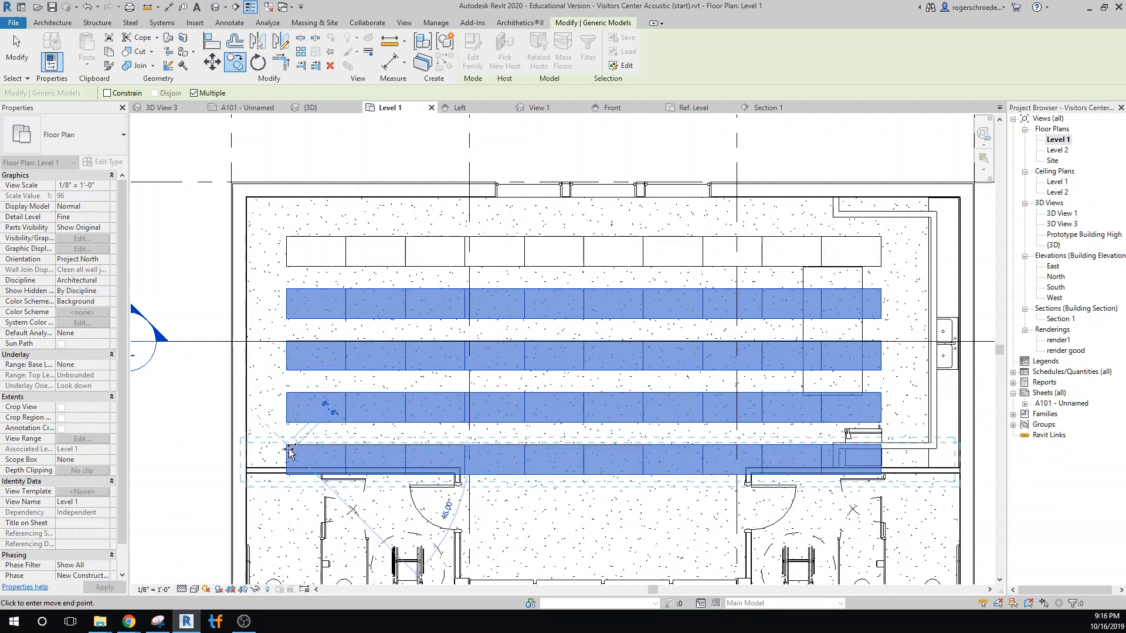
click(287, 497)
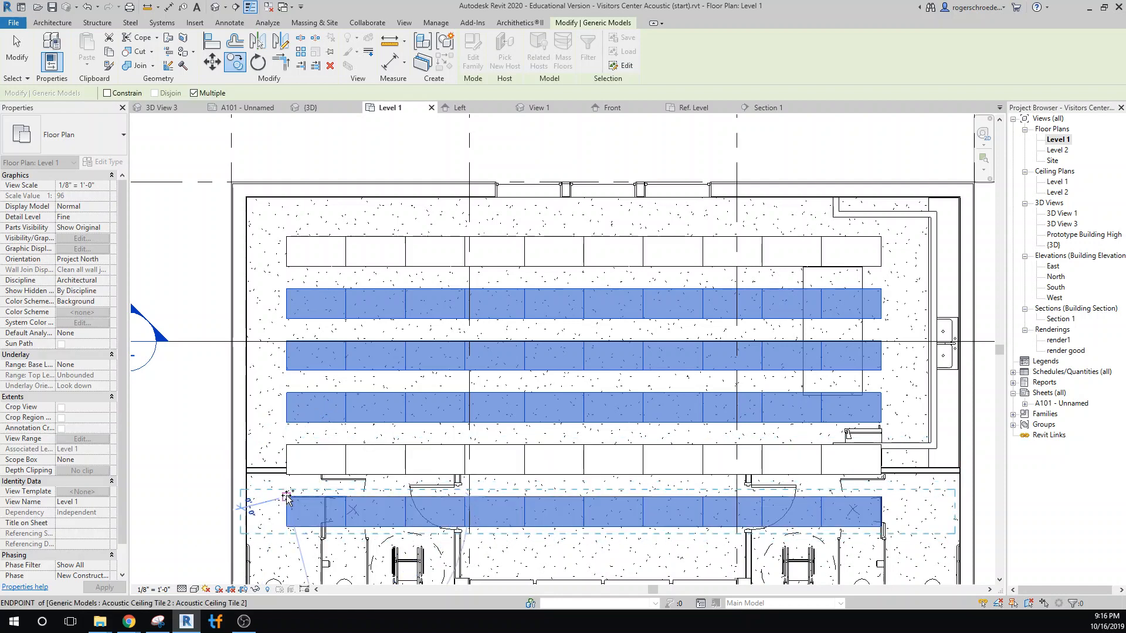
click(22, 57)
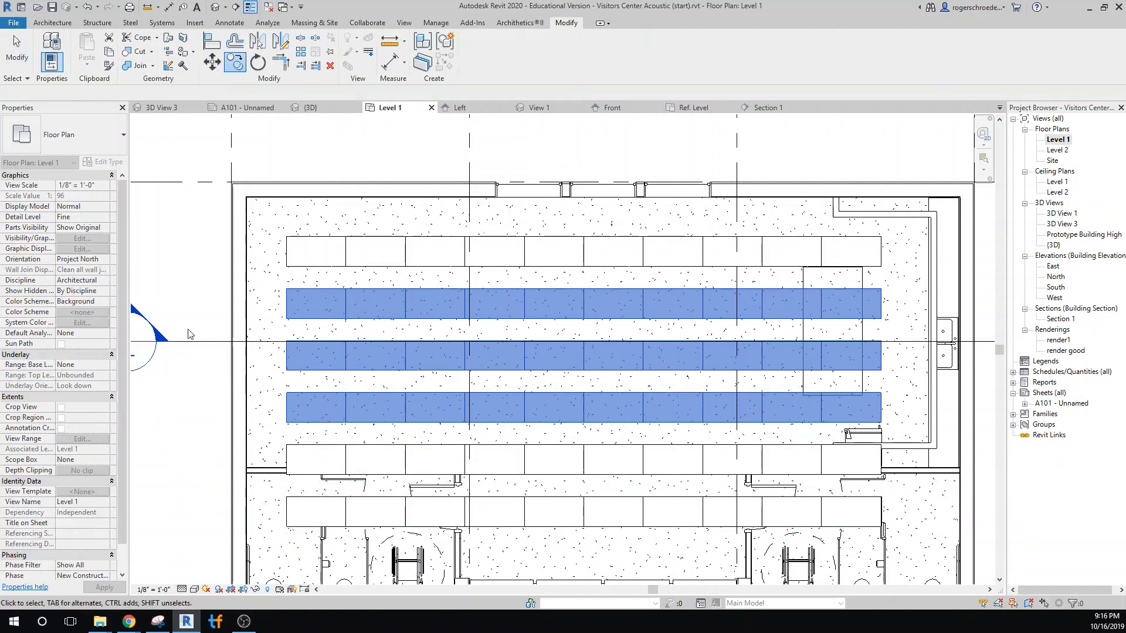
Delete the three leftmost tiles from each of the two lowest rows, where they overlap the left restroom.
click(299, 453)
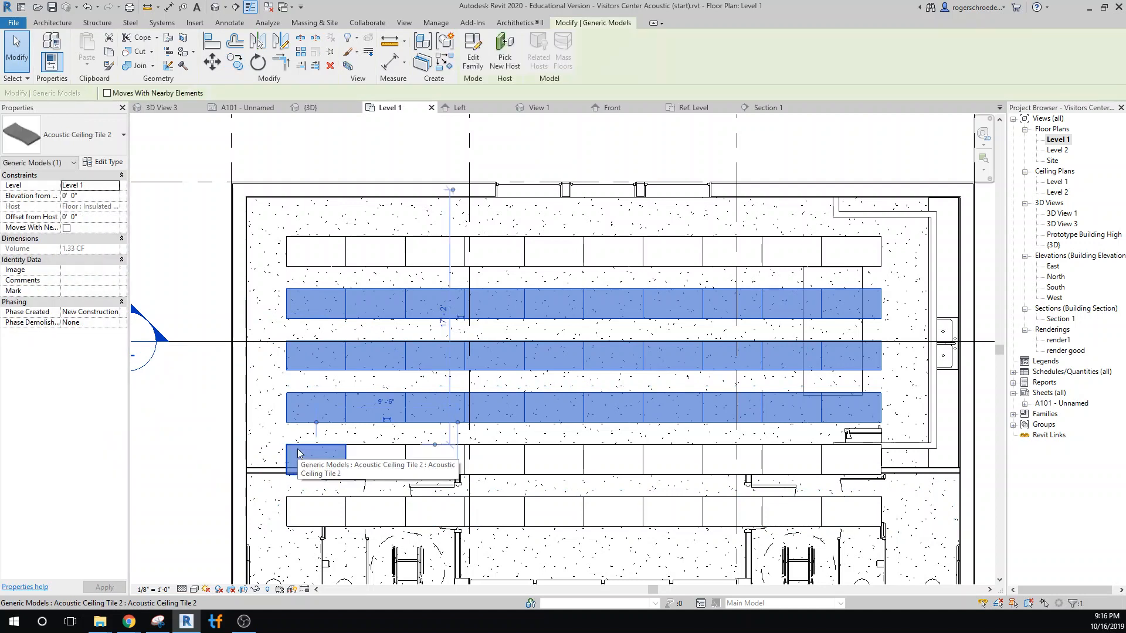
key(Escape)
click(420, 451)
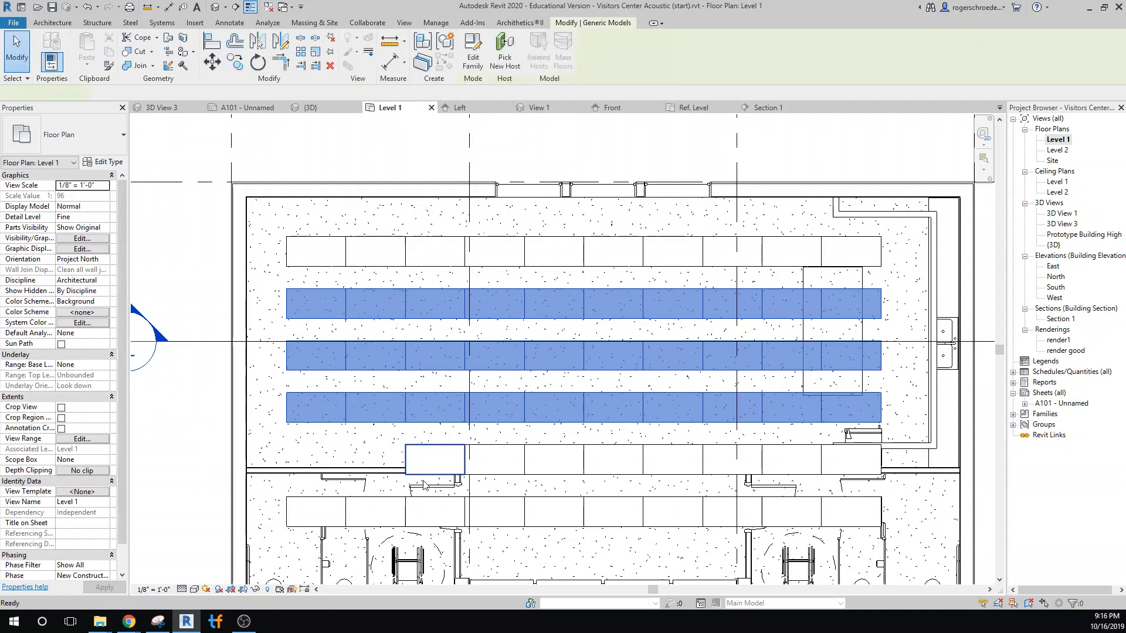
key(Delete)
click(426, 508)
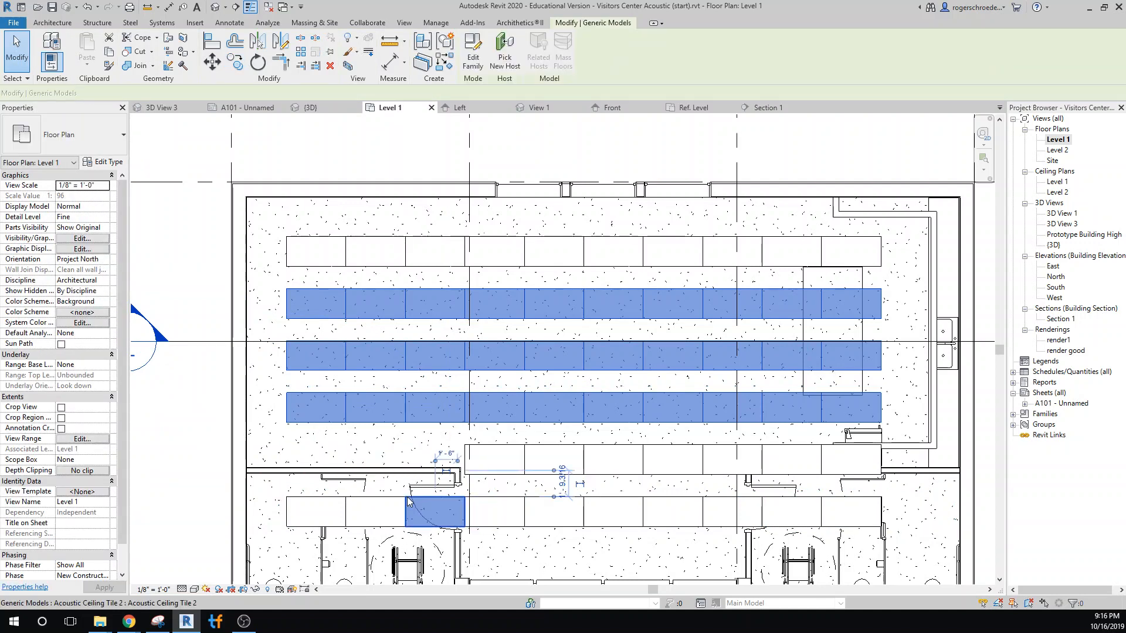
key(Delete)
click(359, 505)
key(Delete)
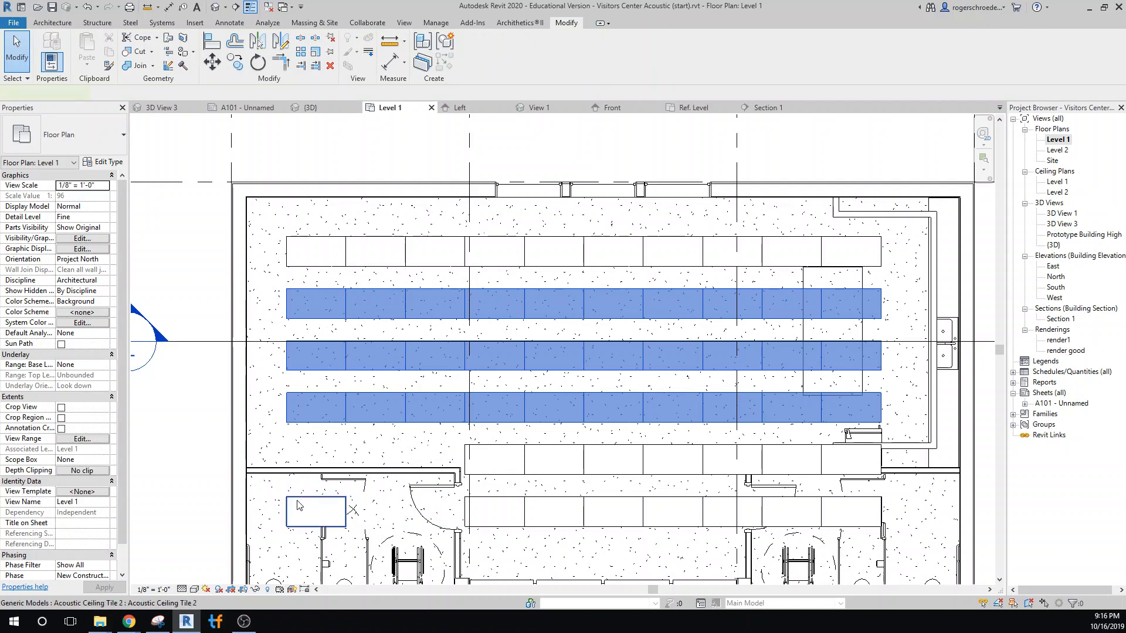
click(299, 505)
key(Delete)
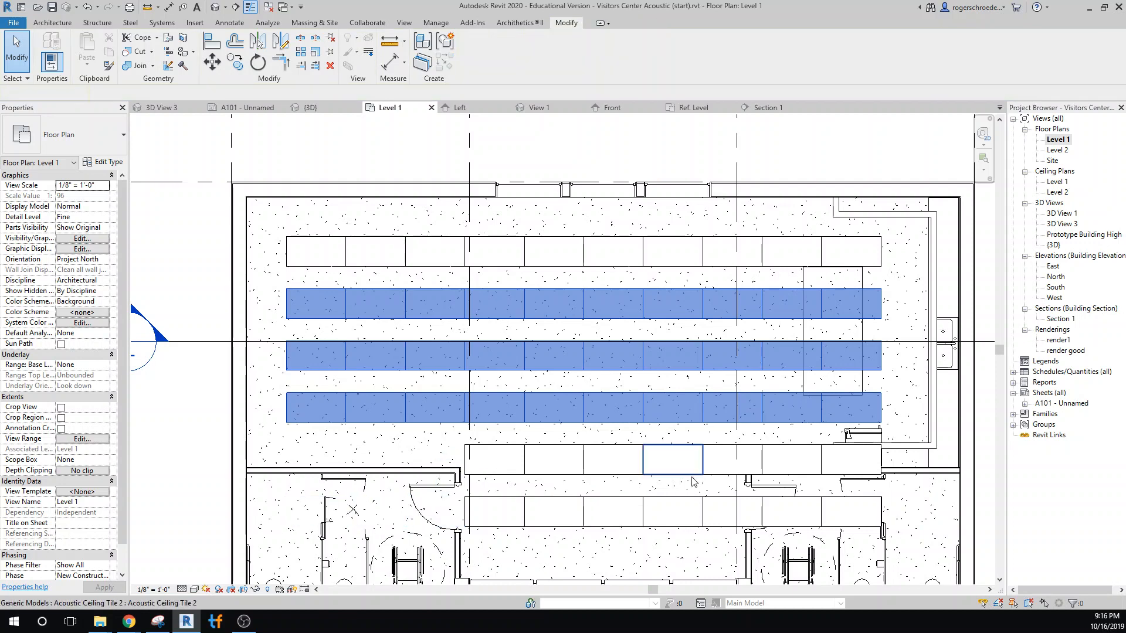
Delete the three rightmost tiles from each of the two lowest rows, keeping four tiles per row between the restrooms.
click(797, 507)
key(Delete)
click(833, 511)
key(Delete)
click(830, 452)
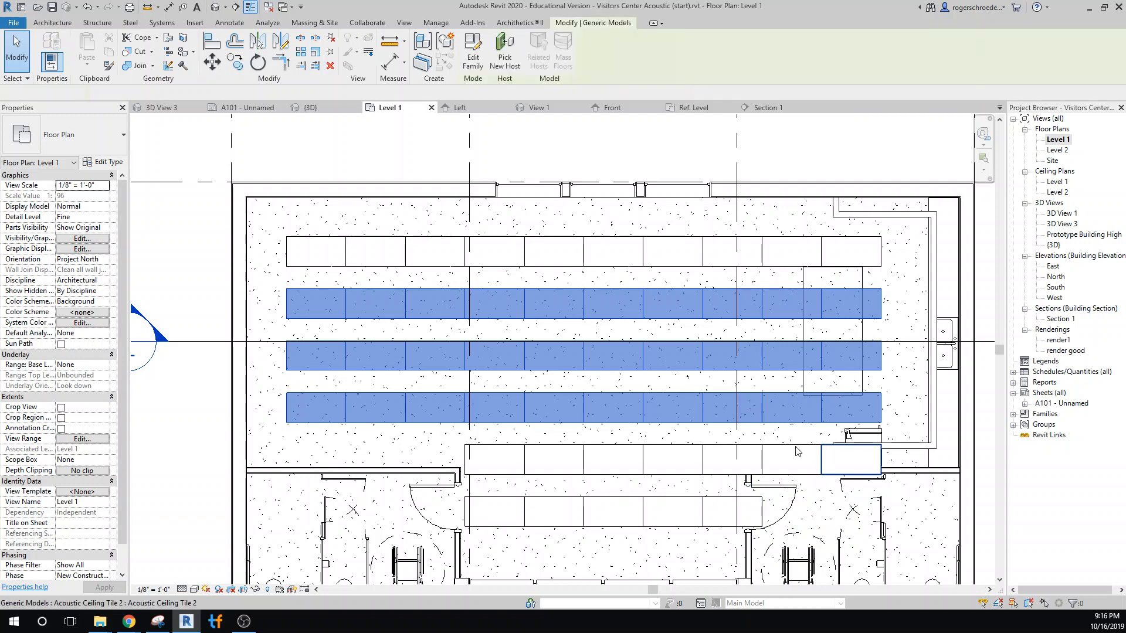
key(Delete)
click(797, 452)
key(Delete)
key(Delete)
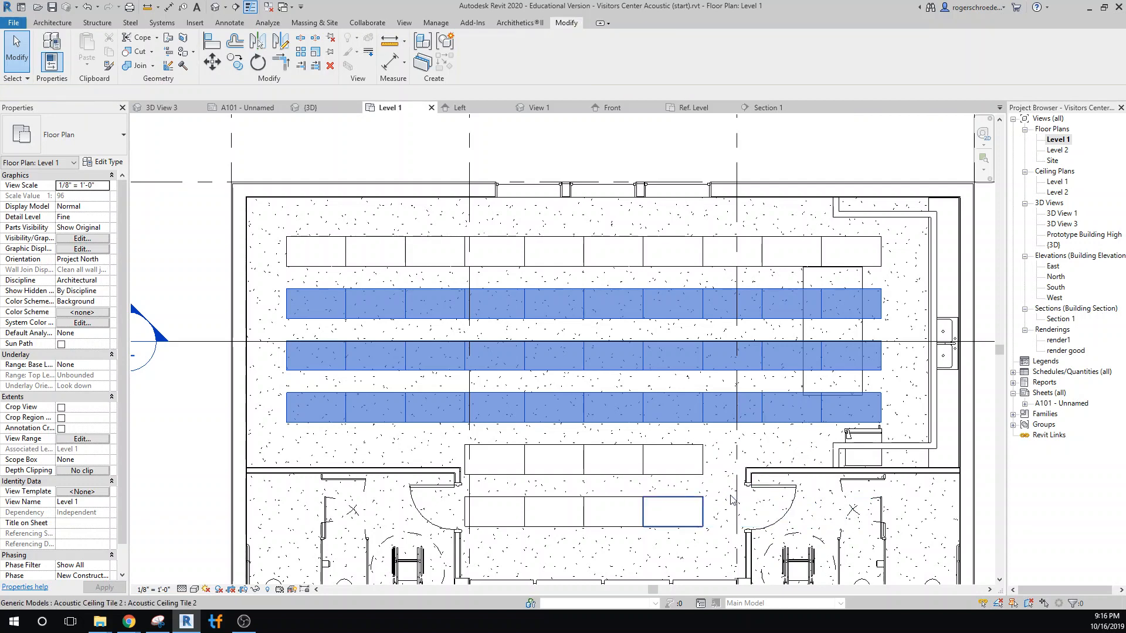
Select all acoustic tile instances visible in the view and combine them into a model group with the default name.
right_click(318, 256)
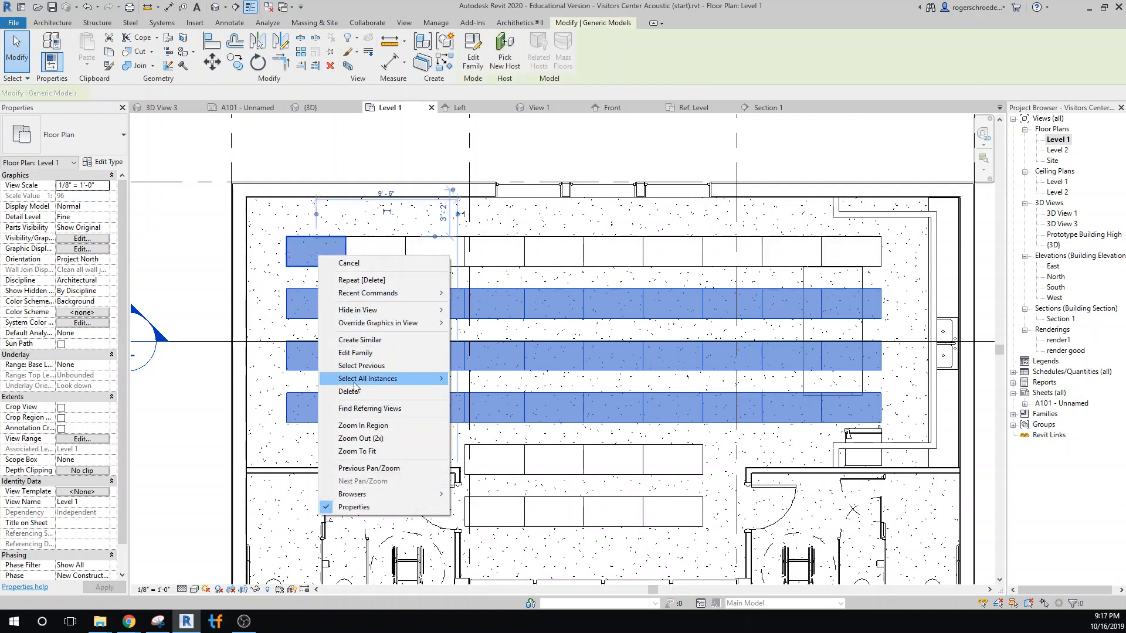
mouse_move(358, 378)
click(484, 379)
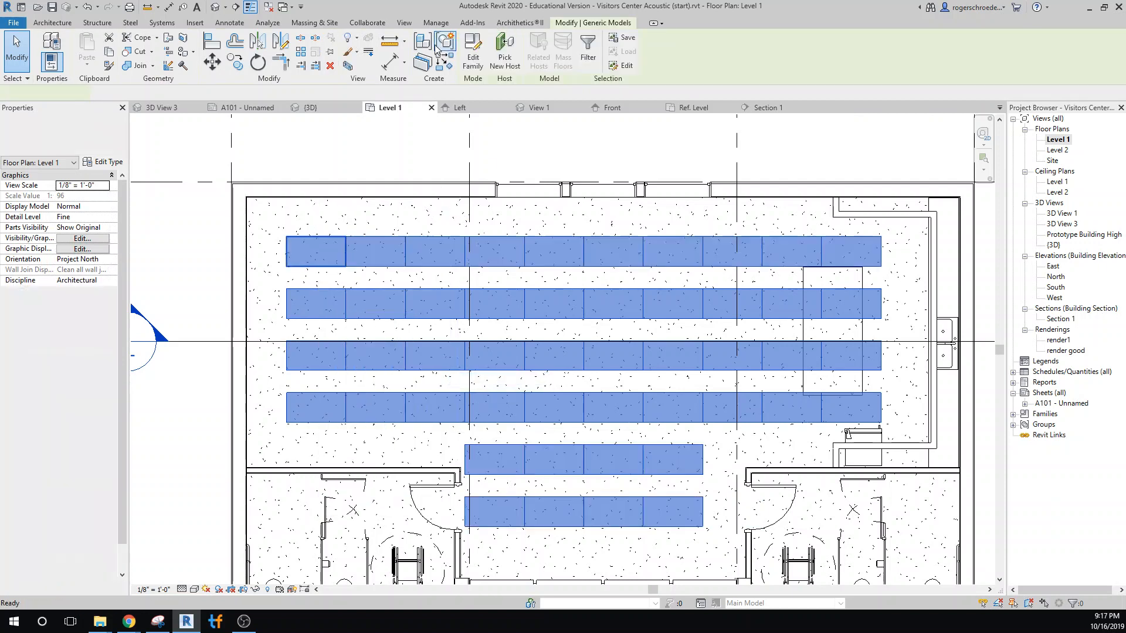
click(445, 42)
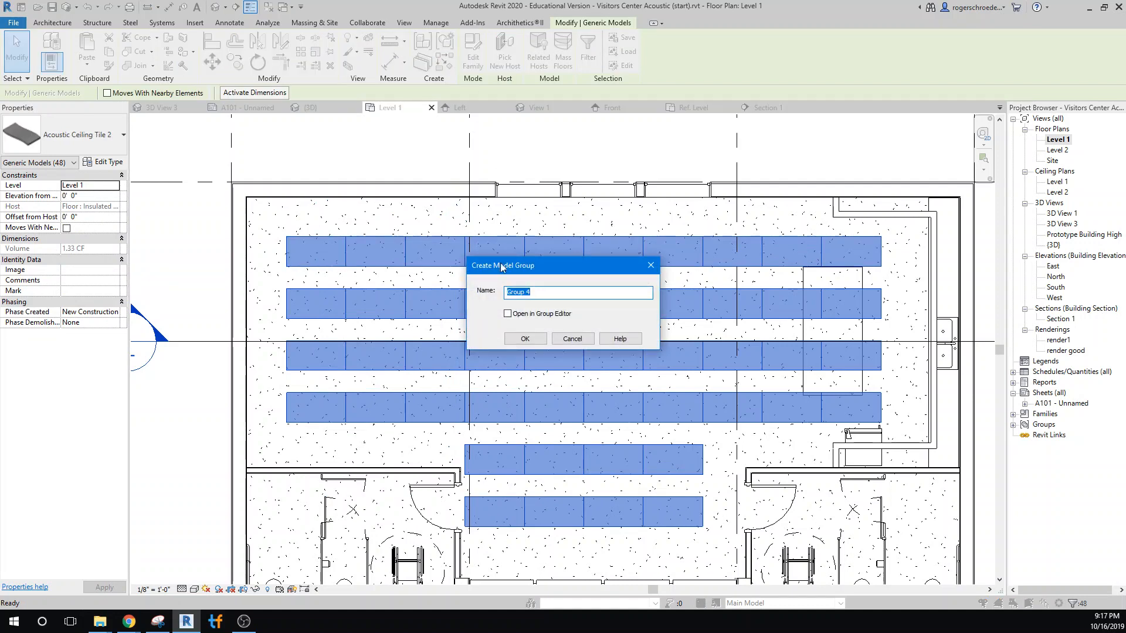
click(520, 338)
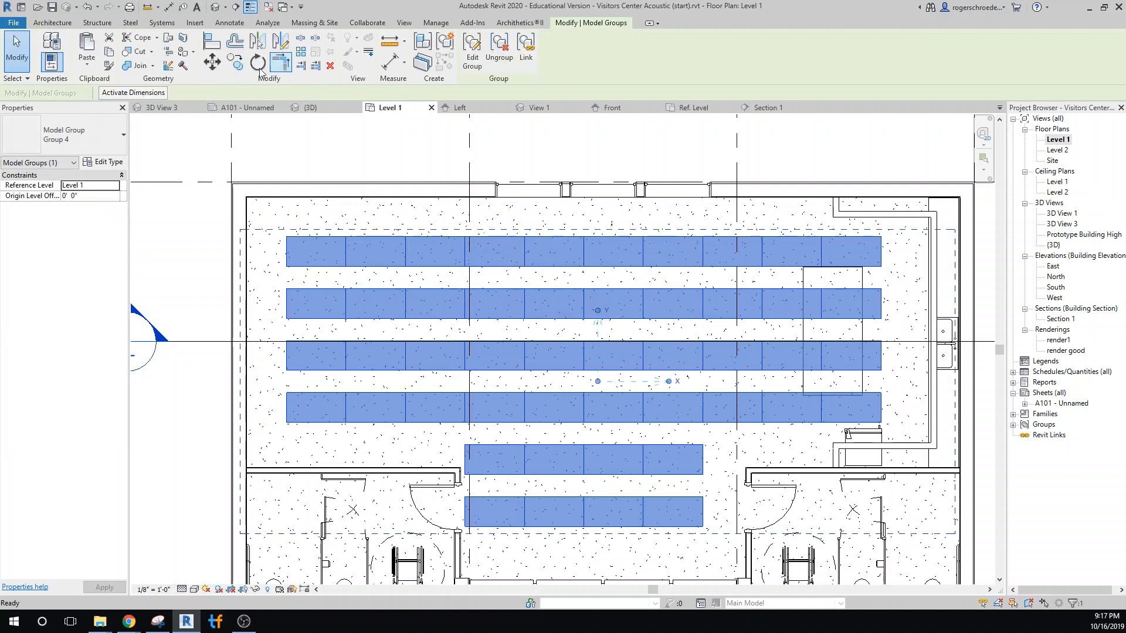
Move the tile group slightly down and to the right within the main room.
click(212, 63)
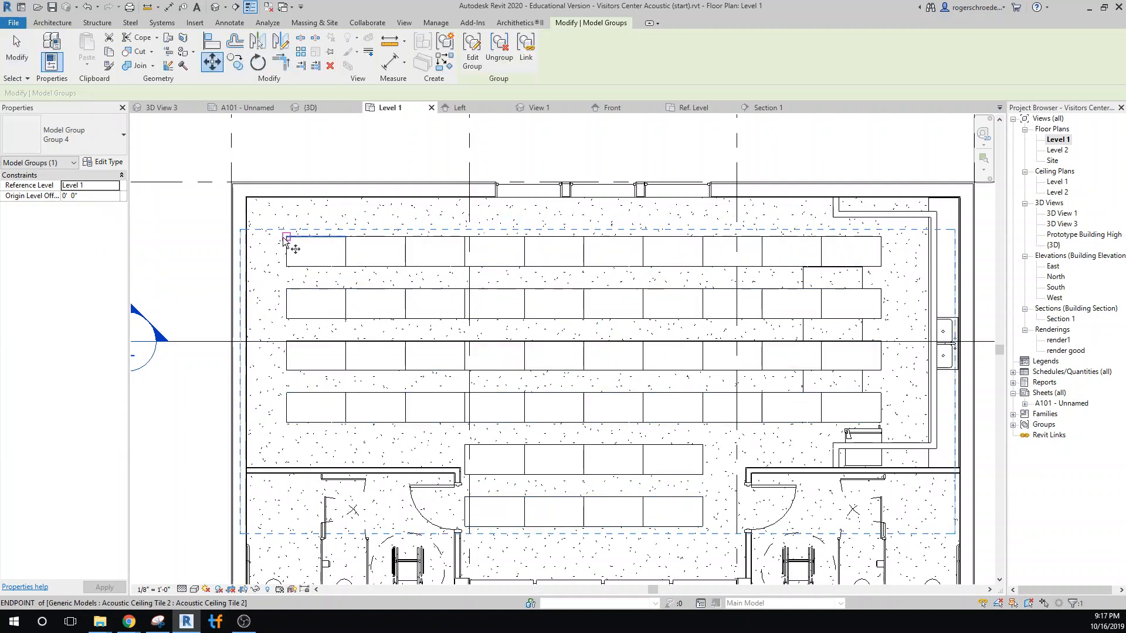
click(283, 237)
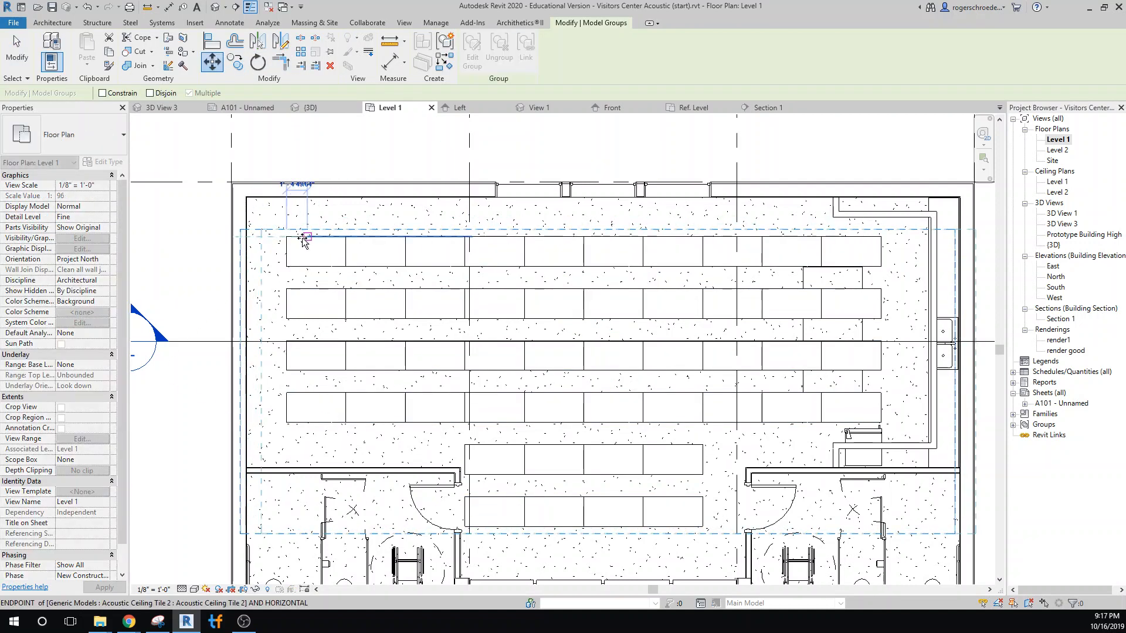
click(302, 246)
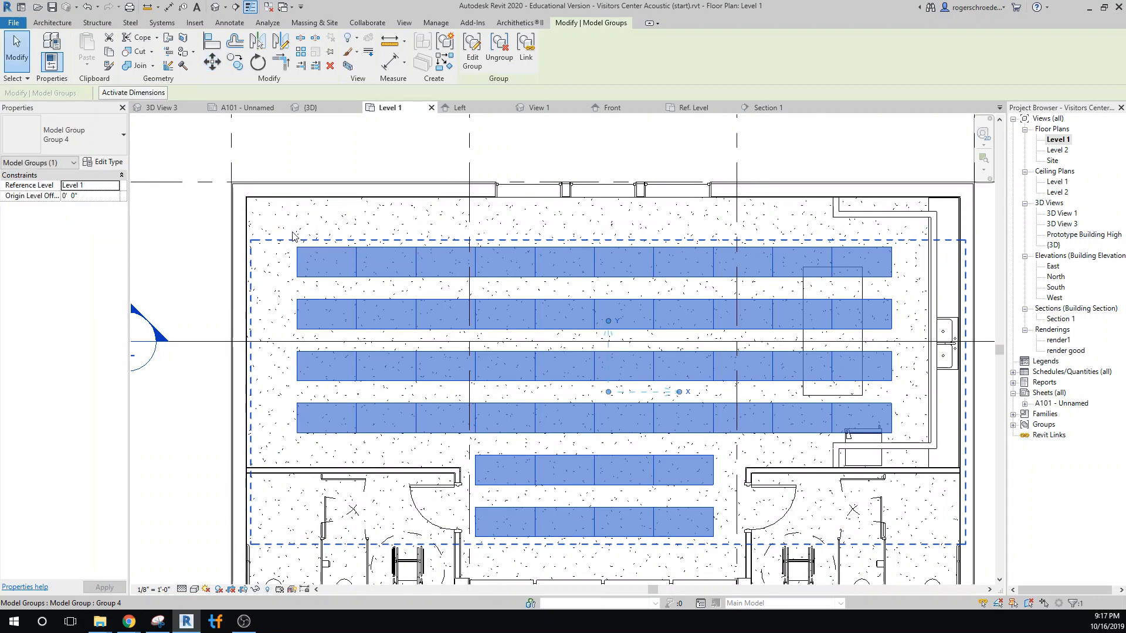
click(214, 69)
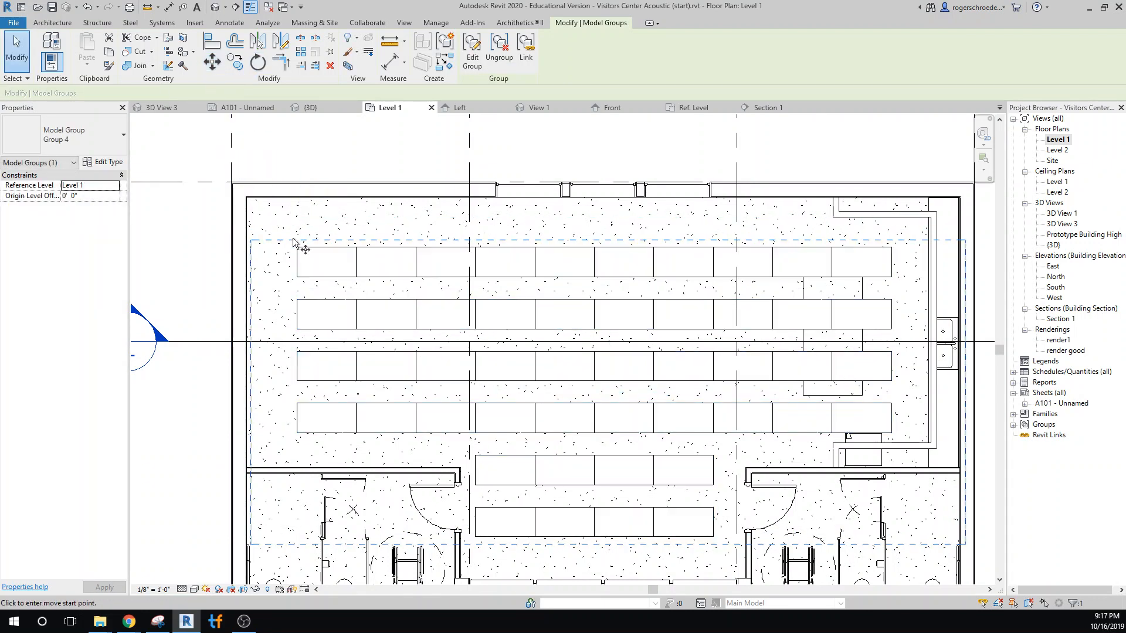
key(Escape)
key(Escape)
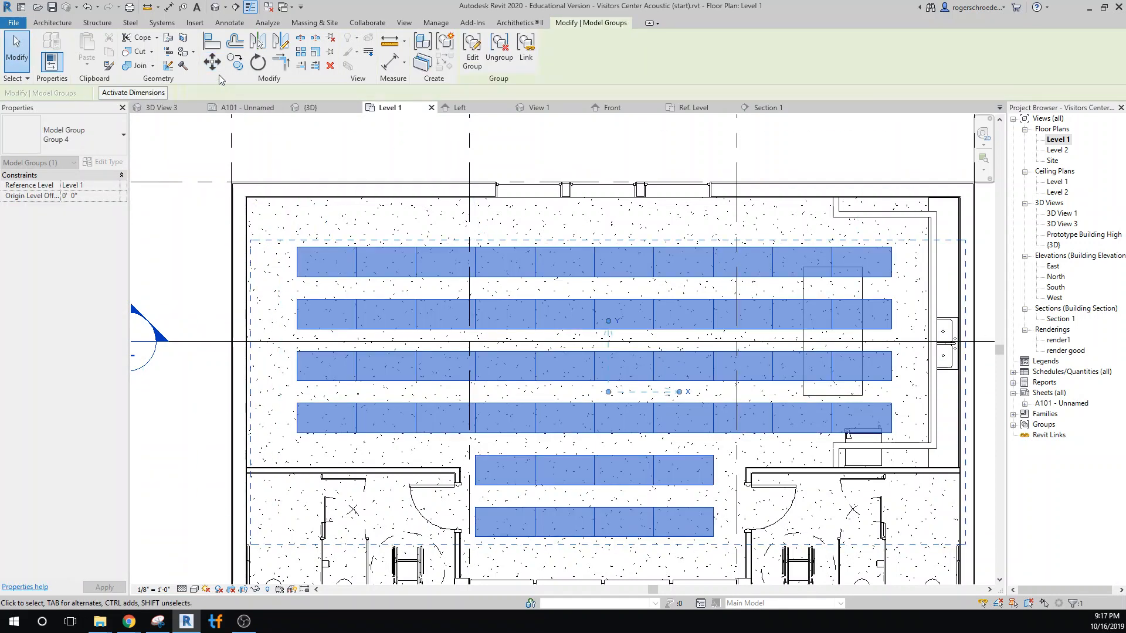
Move the tile group horizontally about 6" to the right to centre it in the room, and deselect it.
click(215, 68)
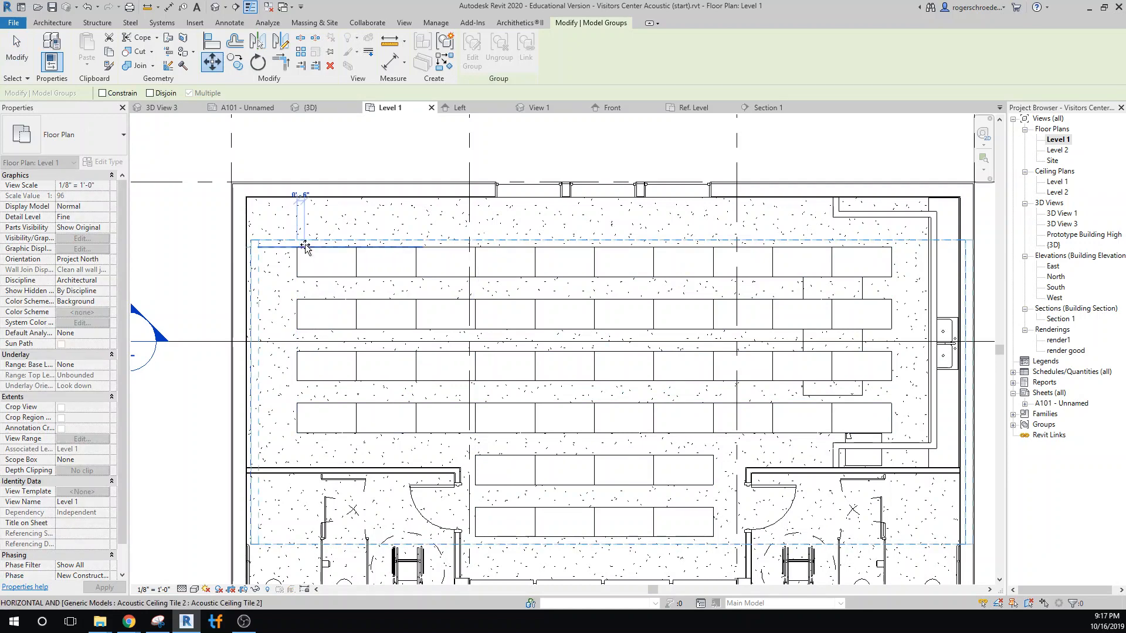
click(305, 247)
click(182, 159)
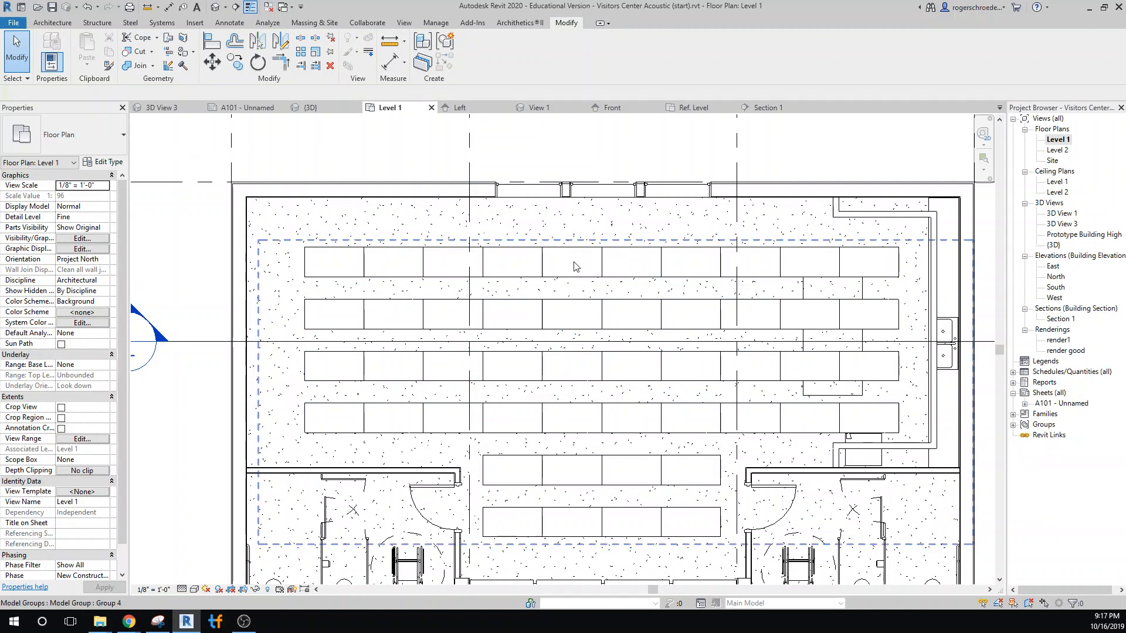
Create a perspective camera view from the right side of the entrance between the restrooms, targeting the topmost tile row left of centre.
scroll(574, 265, down, 1)
middle_drag(532, 335, 477, 276)
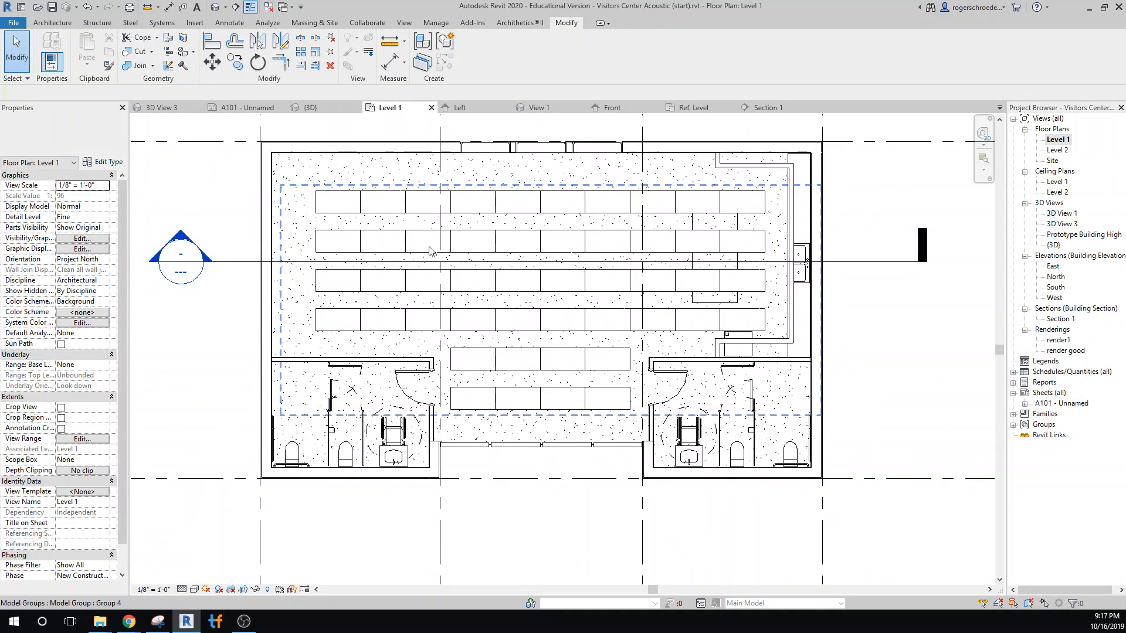
click(405, 23)
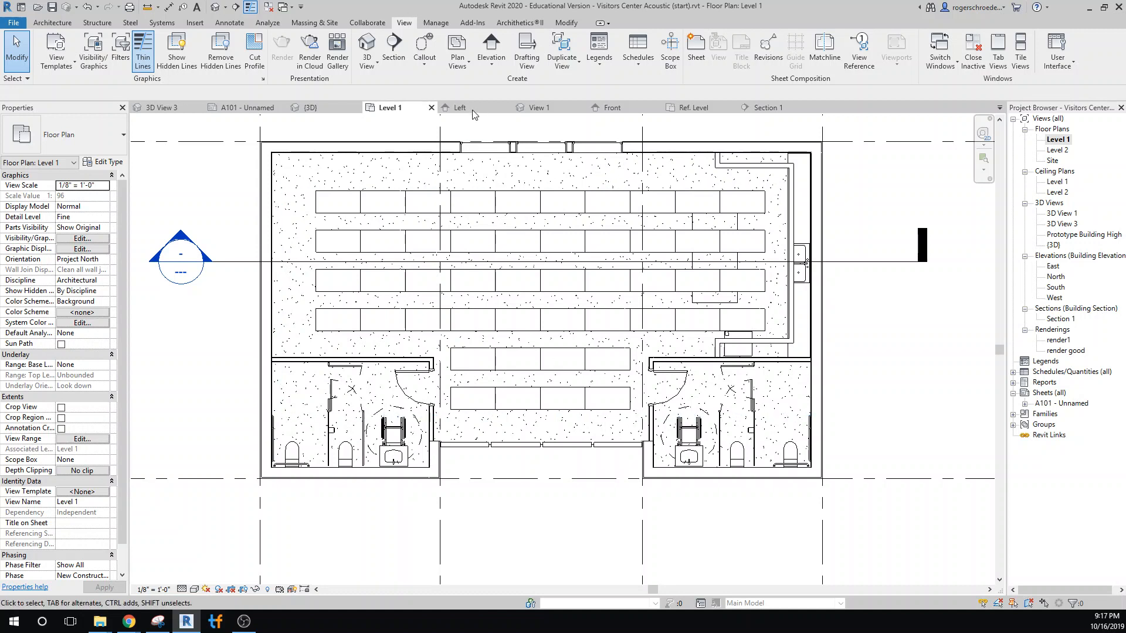
click(368, 76)
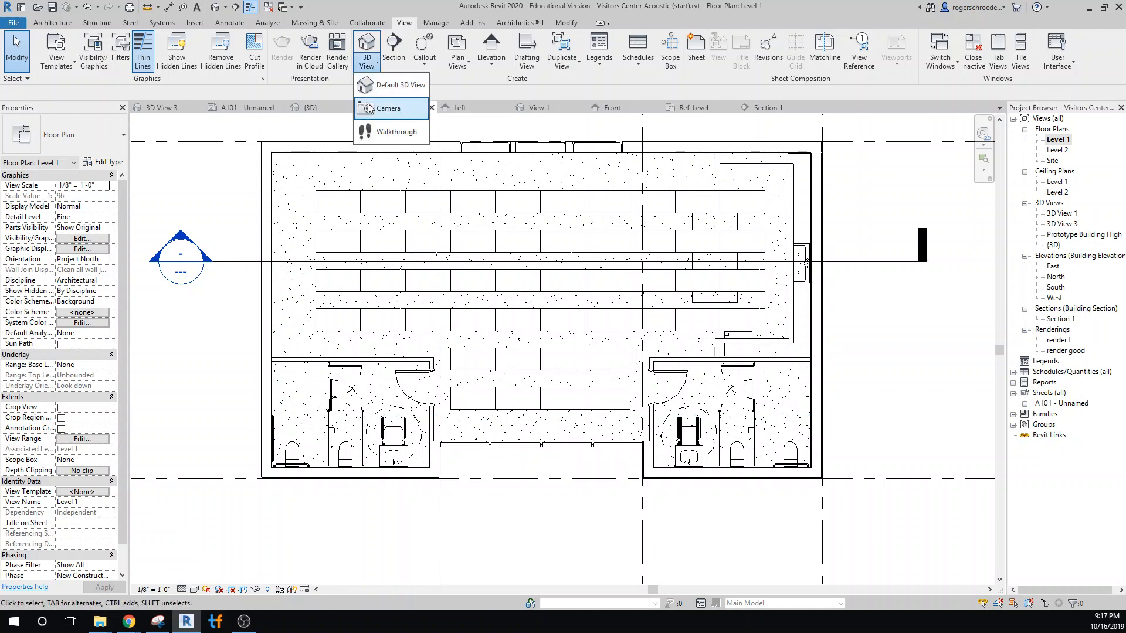
click(376, 107)
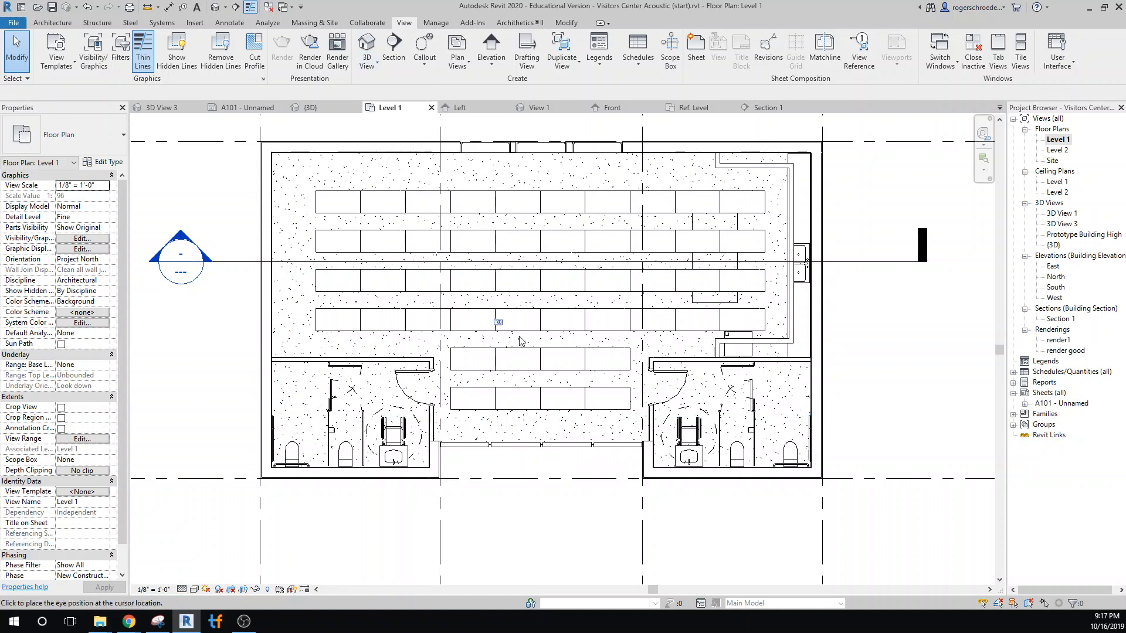
click(614, 427)
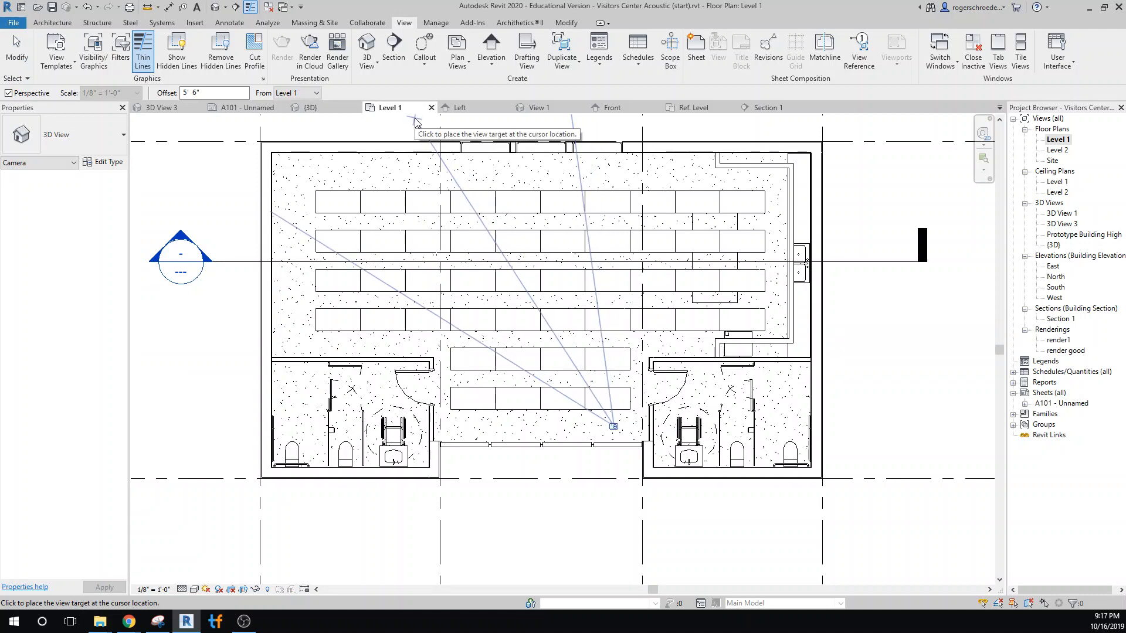
click(477, 197)
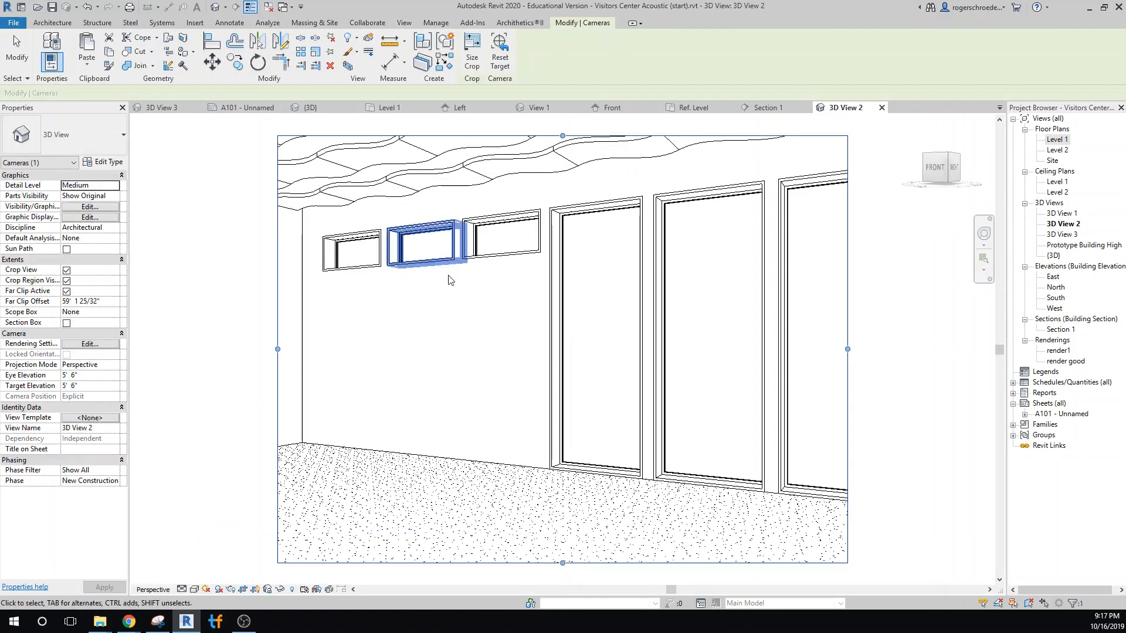
Enlarge the camera view's crop region upward and to both sides to show more of the wavy ceiling, side wall and windows.
scroll(440, 360, down, 2)
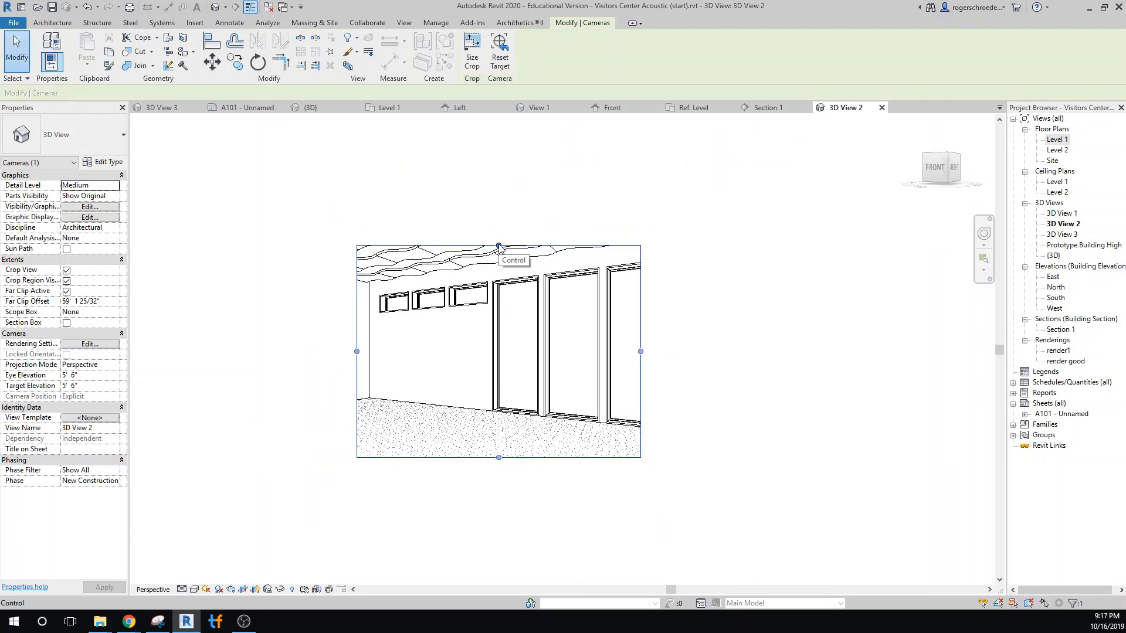
drag(498, 245, 462, 151)
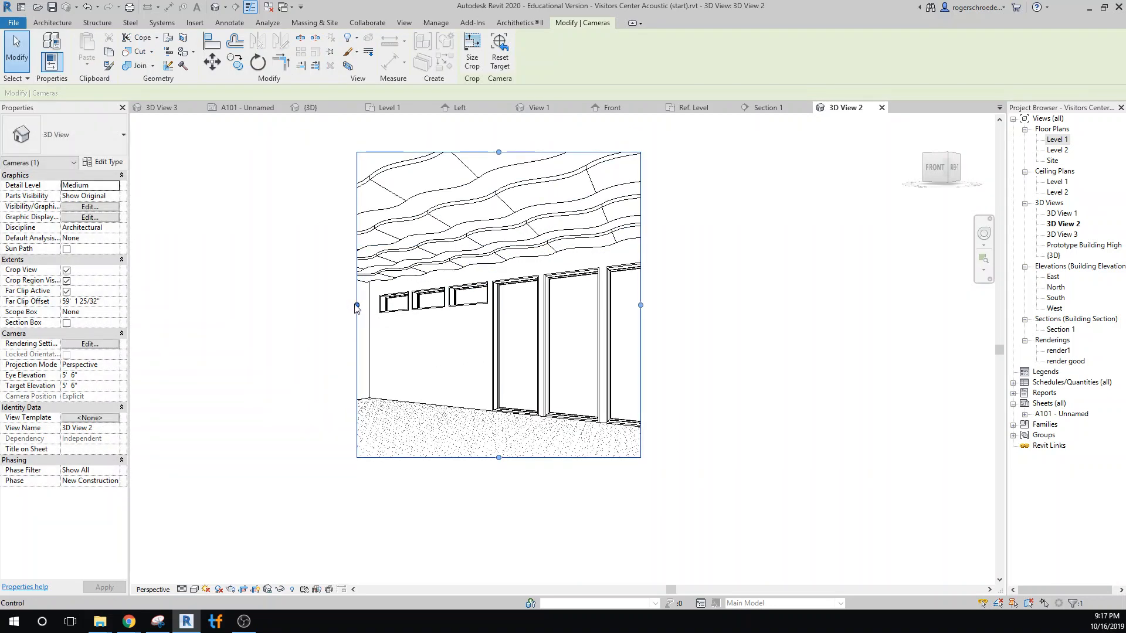
drag(357, 305, 164, 303)
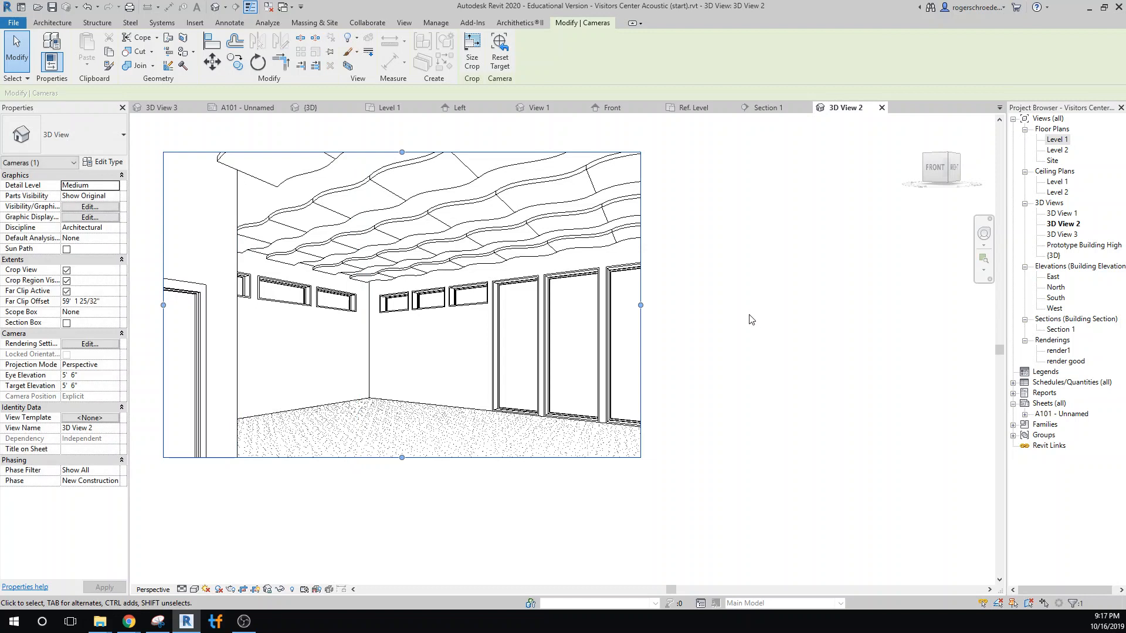
drag(640, 305, 722, 304)
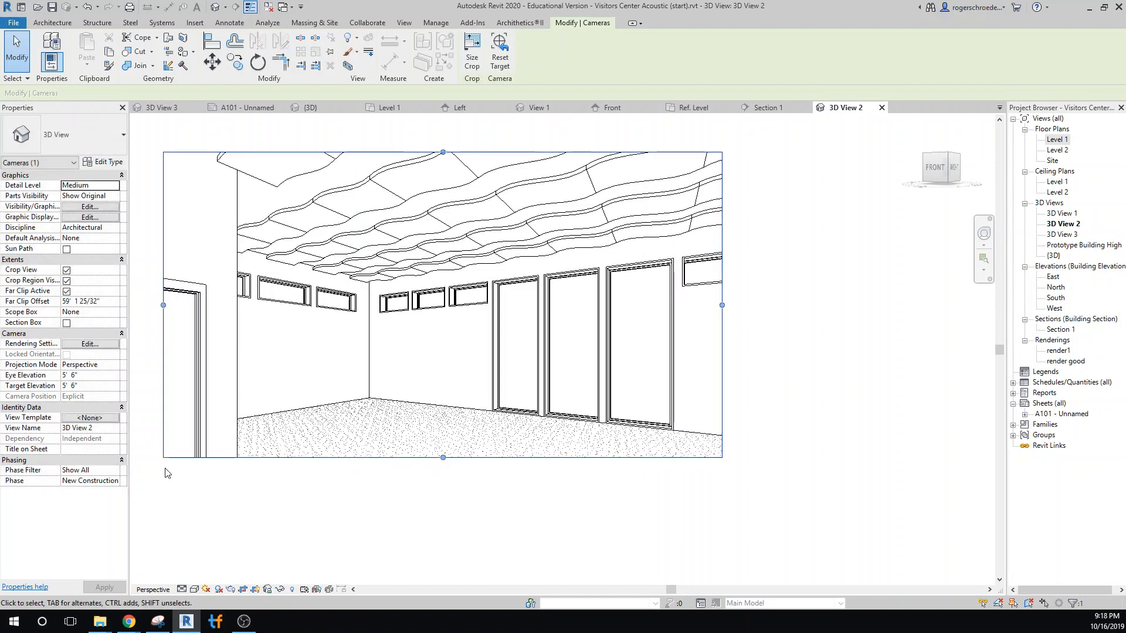
Assign the R1 view template to the new camera view.
click(89, 418)
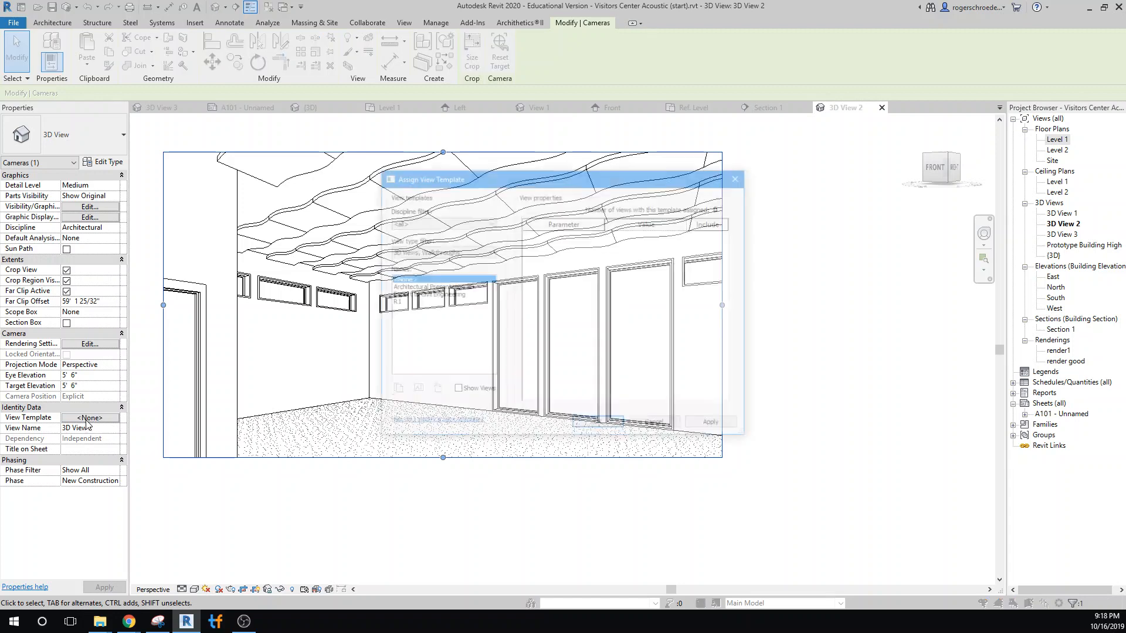
click(407, 303)
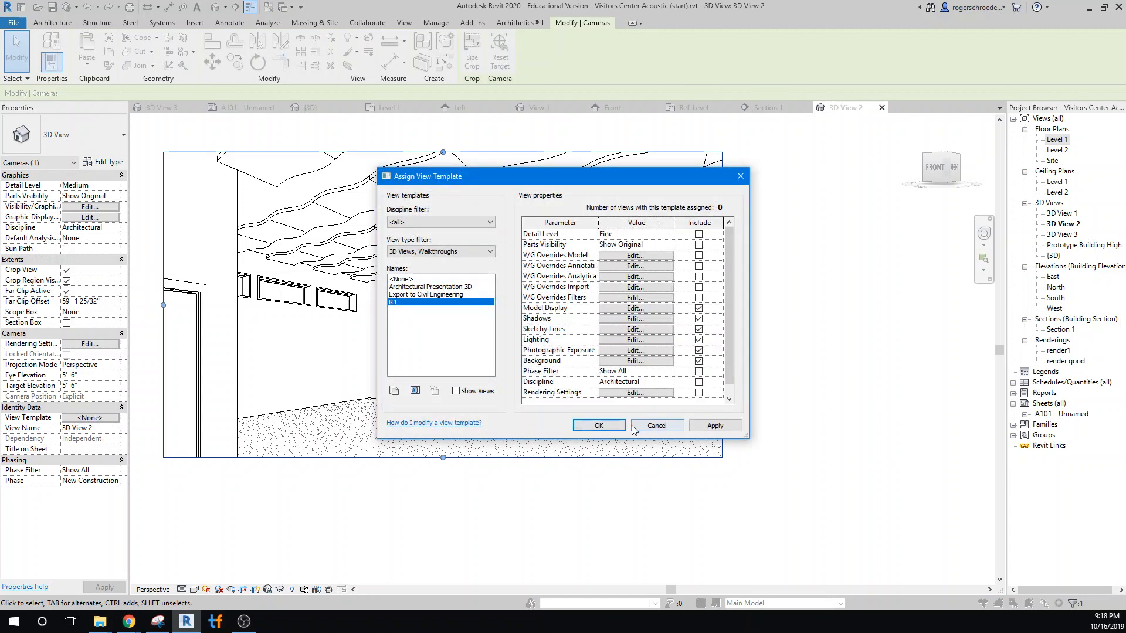
click(598, 425)
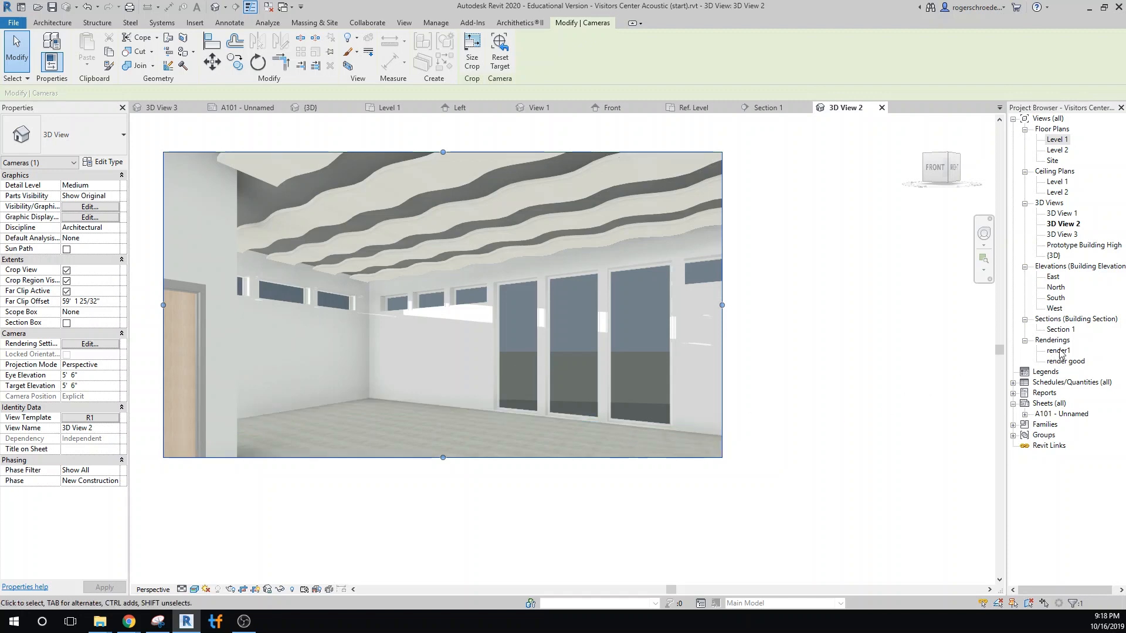
Open the Section 1 building section view.
double_click(1055, 330)
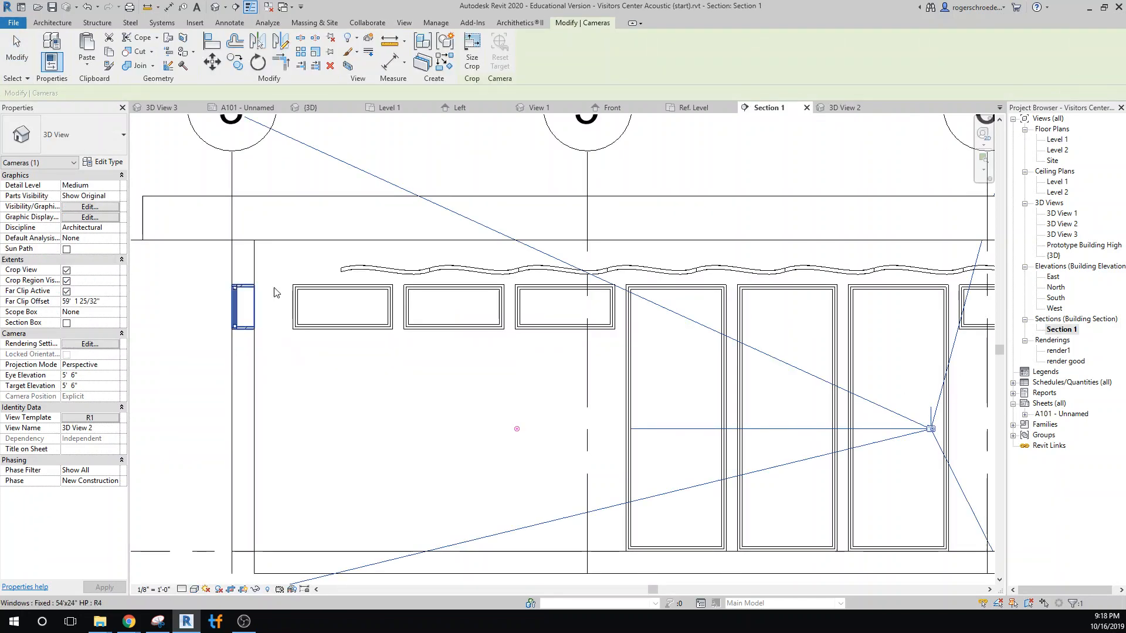